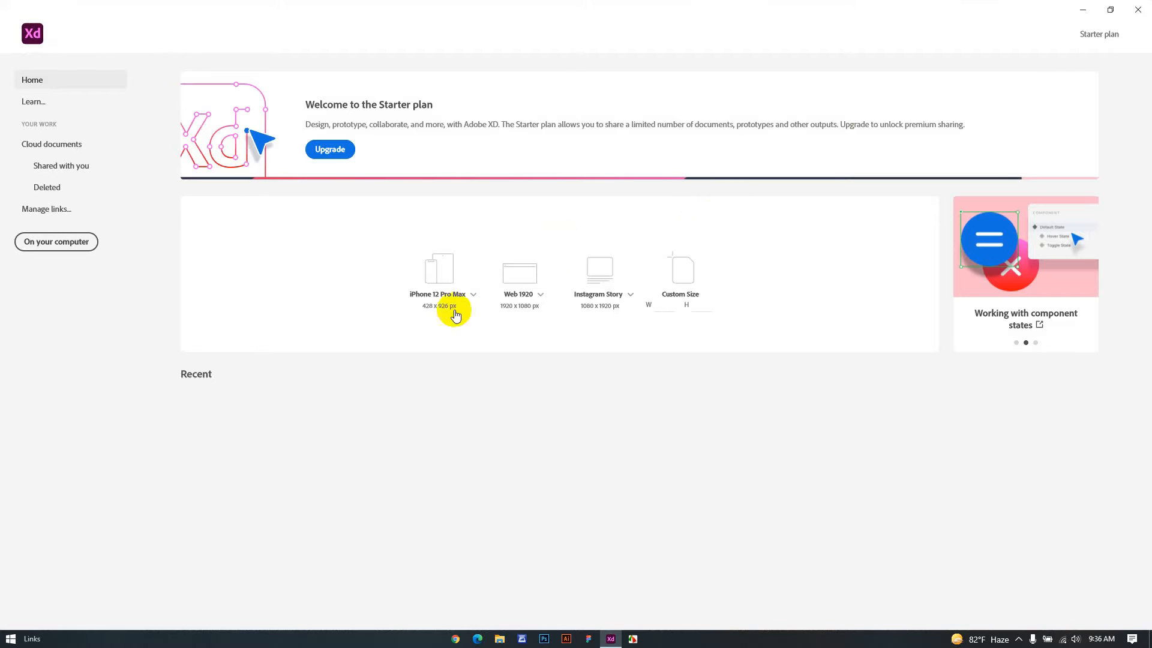
Step: Create a new document with a Web 1920 artboard of 1920 x 1080 px
left_click(516, 281)
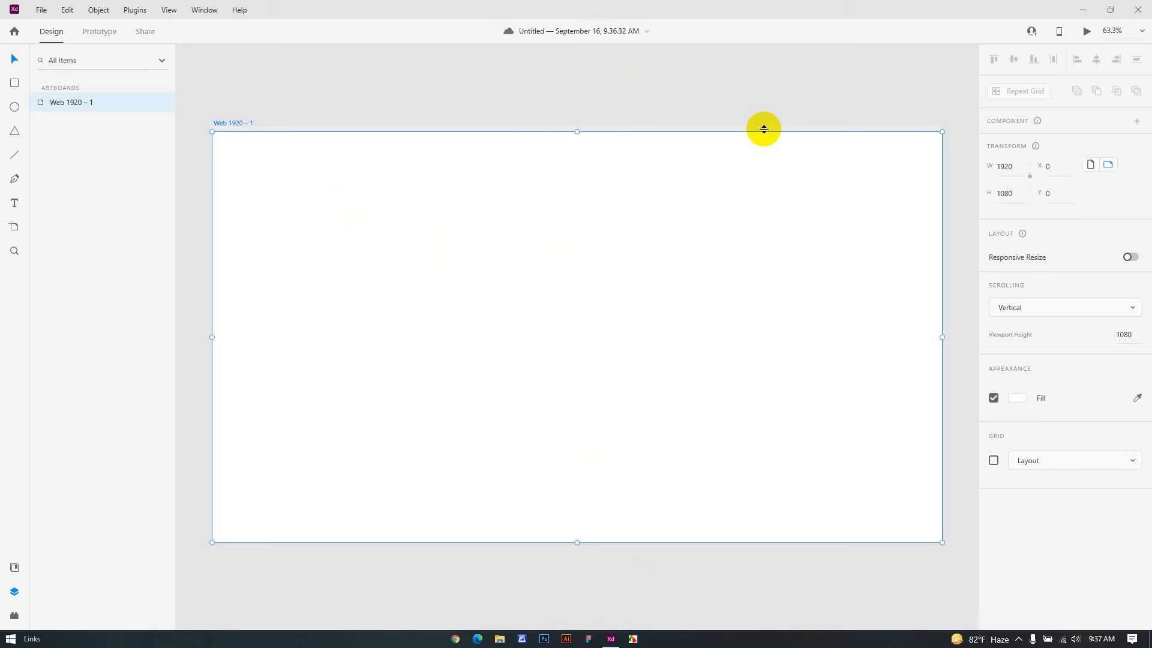
scroll(376, 192, "down", 2)
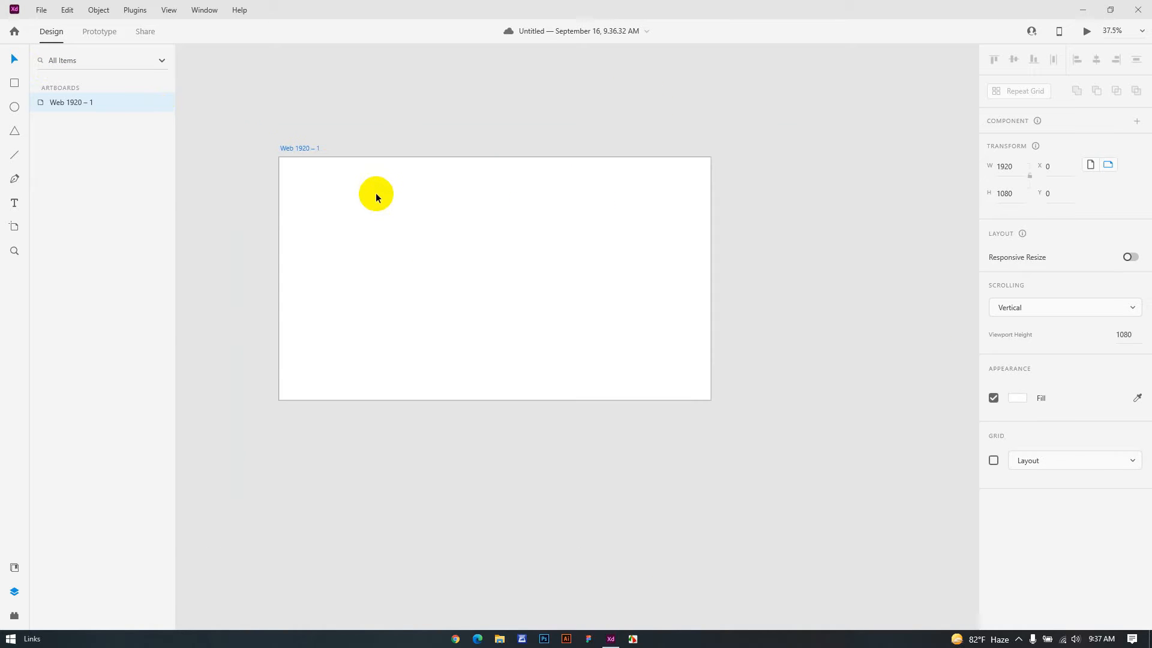
Step: Draw a large ellipse about 1657 x 1587 px and position it over the artboard's right half, at about X 886, Y -472
left_click(14, 106)
left_click_drag(491, 130, 855, 471)
left_click(14, 58)
left_click_drag(642, 276, 637, 212)
left_click(613, 449)
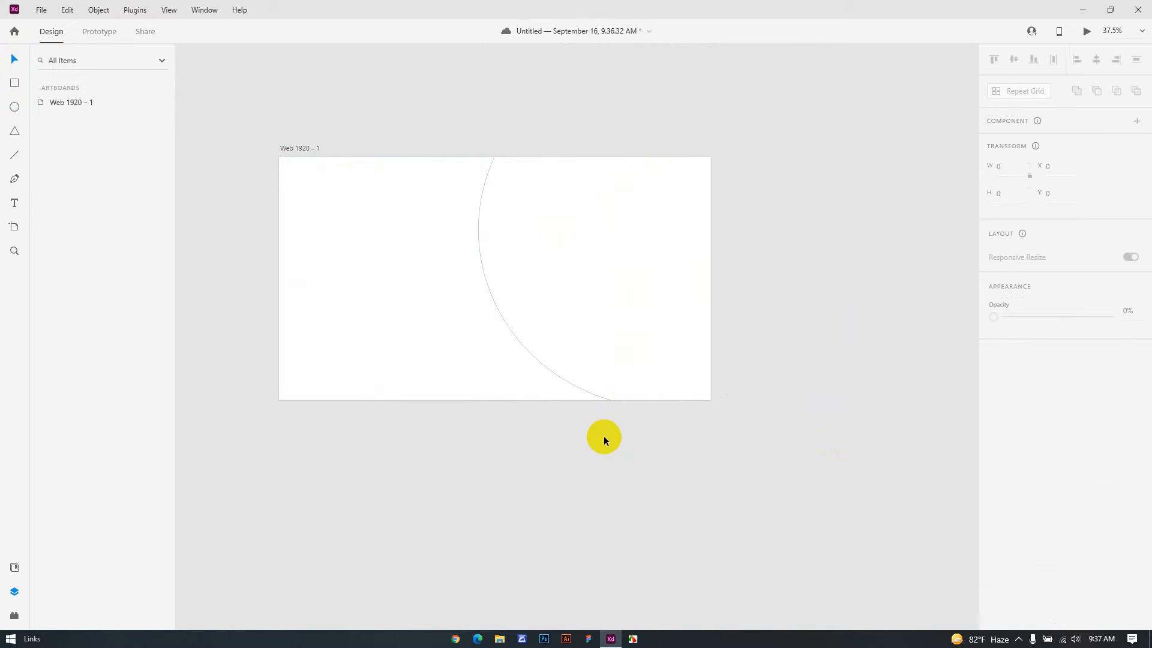
left_click(596, 369)
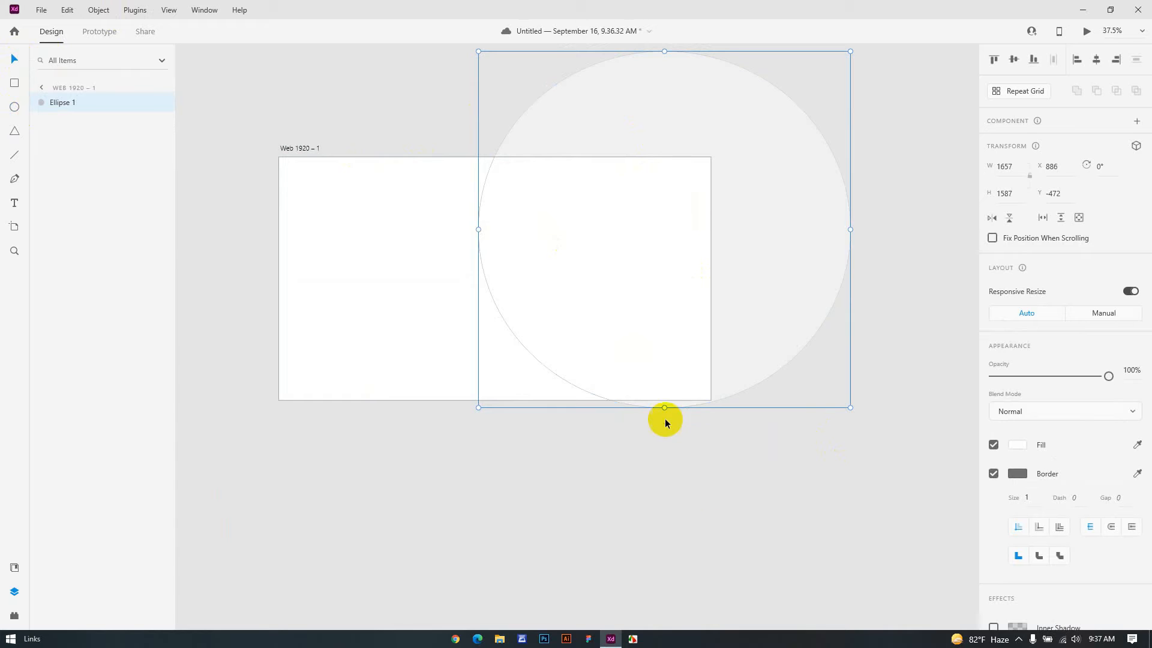
Step: Stretch the ellipse to about 1769 px high and move it to about X 960, Y -613
left_click_drag(664, 408, 676, 449)
left_click_drag(671, 375, 677, 346)
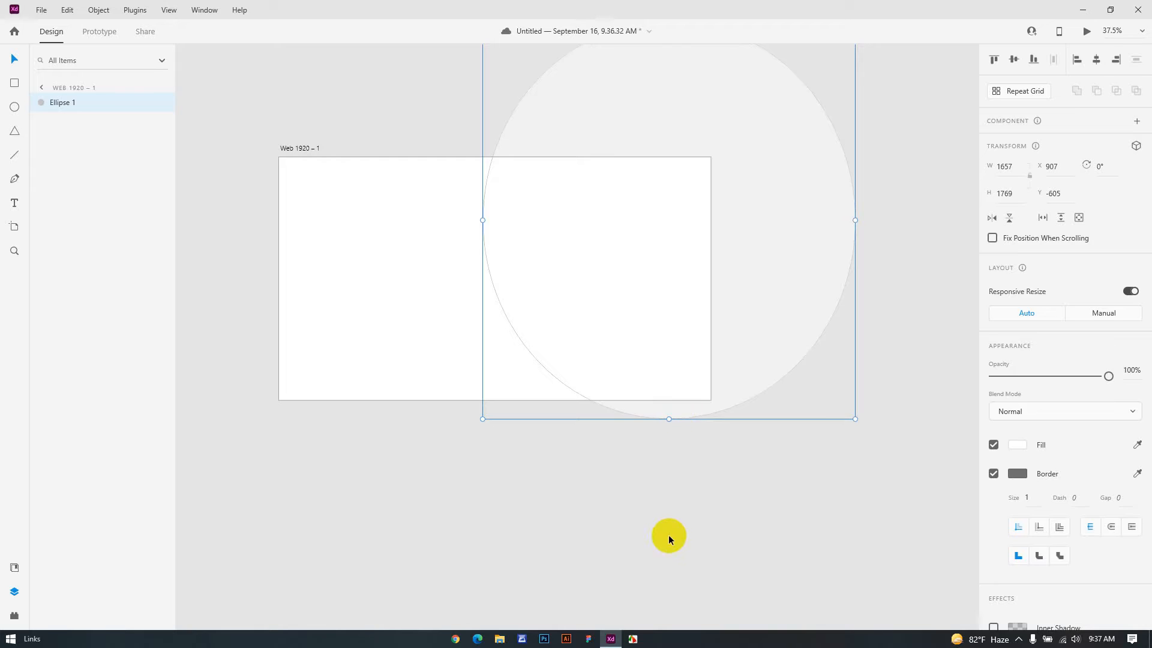
left_click(666, 536)
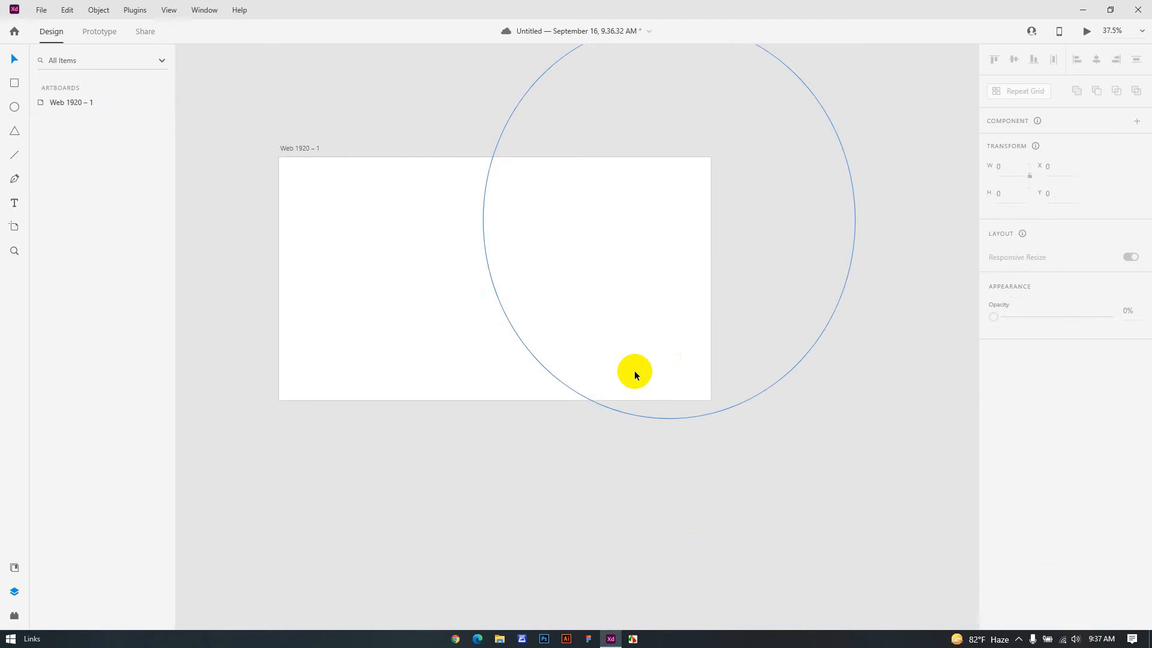
left_click(635, 371)
left_click_drag(632, 393, 640, 393)
left_click(651, 556)
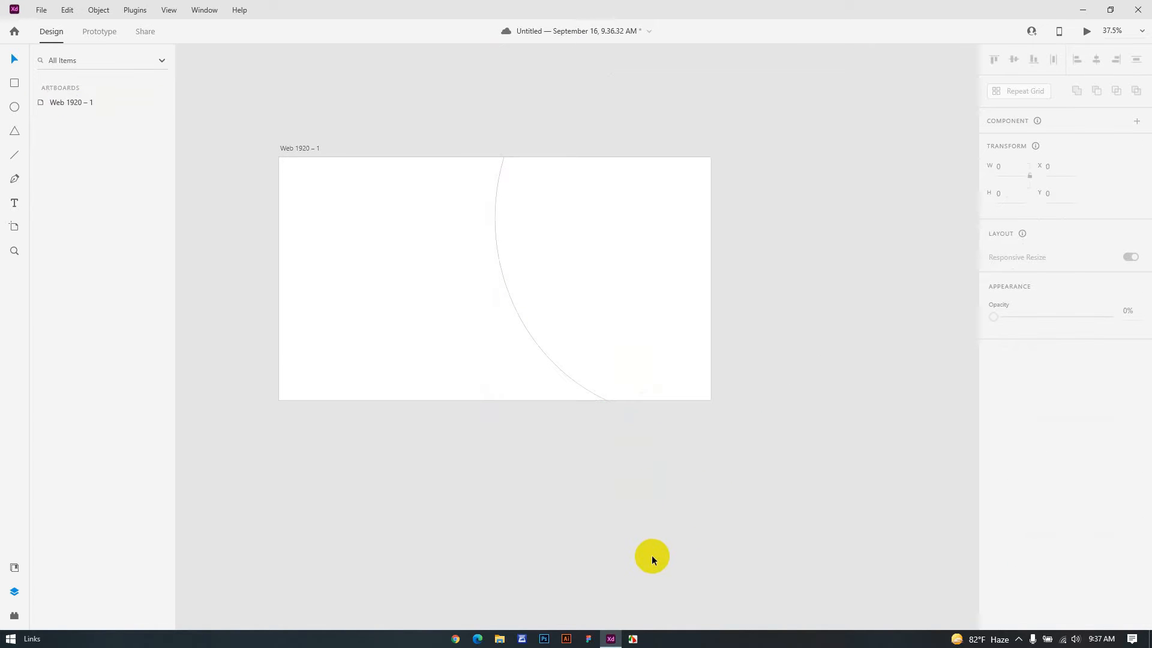
left_click(606, 367)
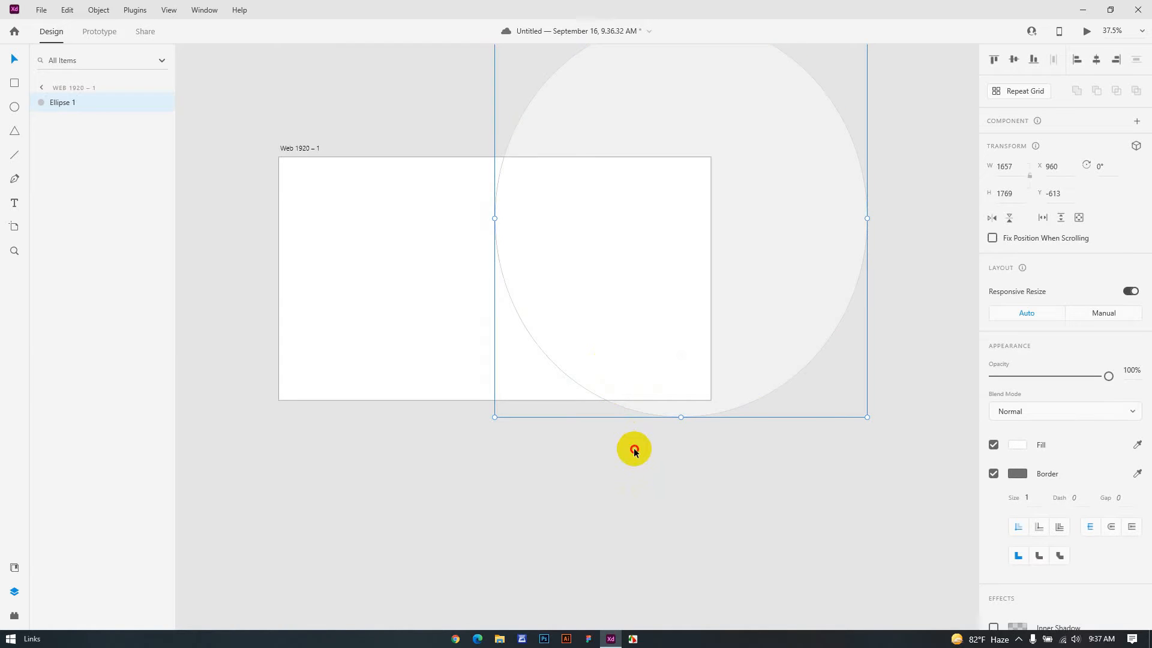
left_click(634, 449)
left_click(620, 332)
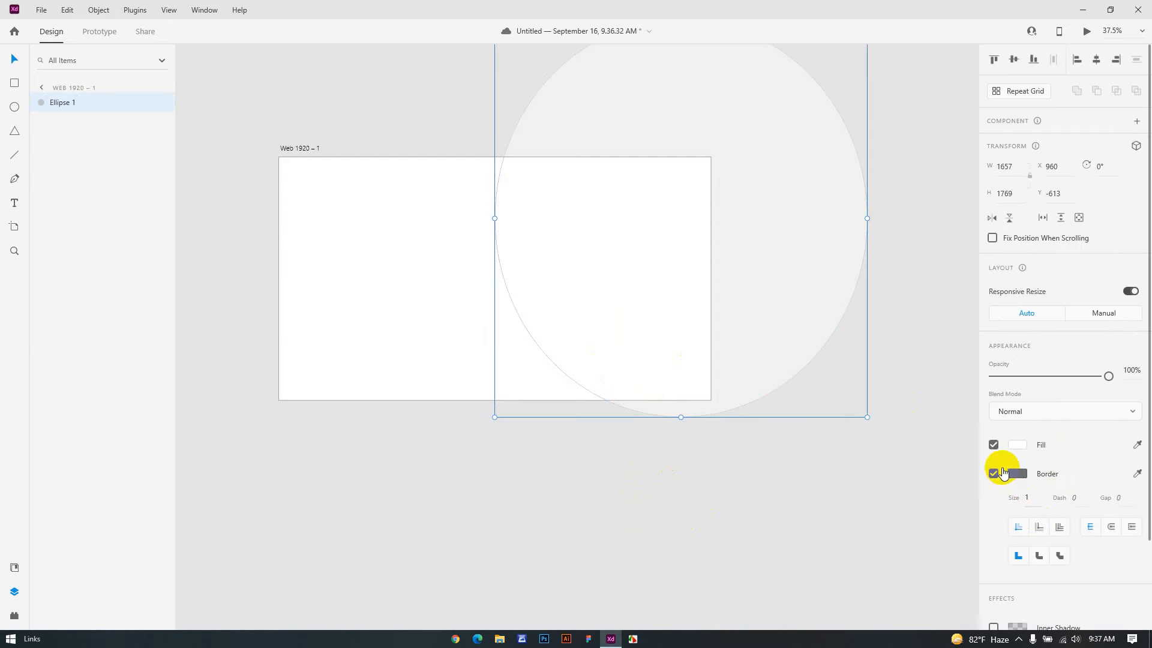
Step: Remove the ellipse's border and fill it with #009EF4, copied from the Notepad text document
left_click(1017, 446)
left_click(655, 639)
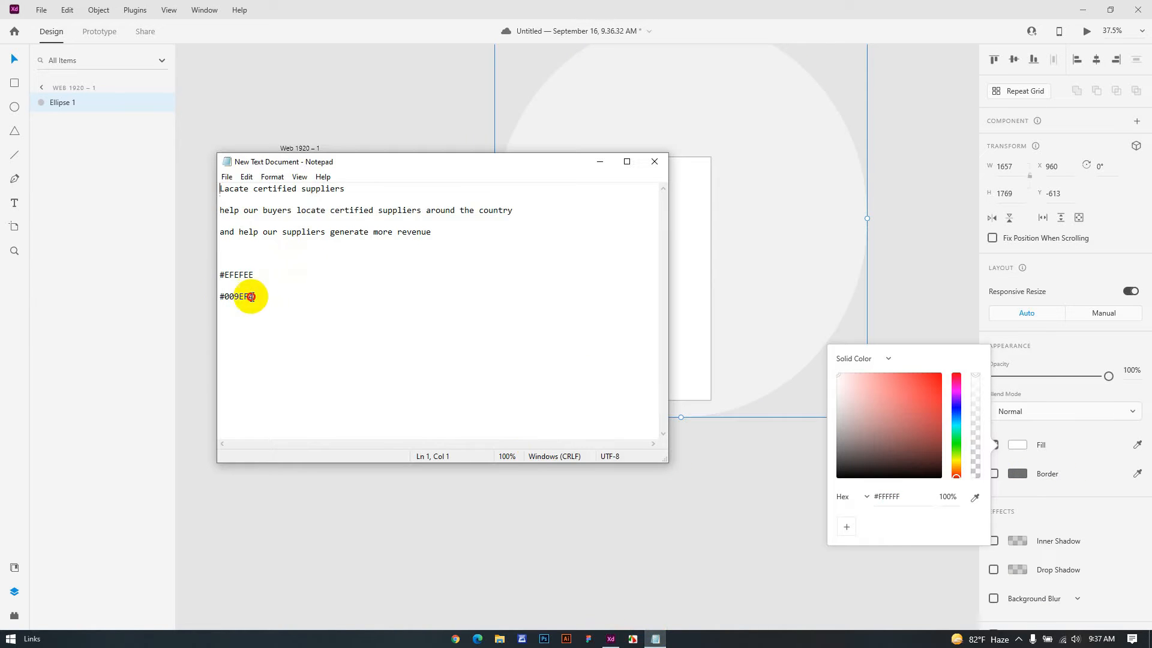
left_click_drag(251, 297, 205, 300)
key("ctrl+c")
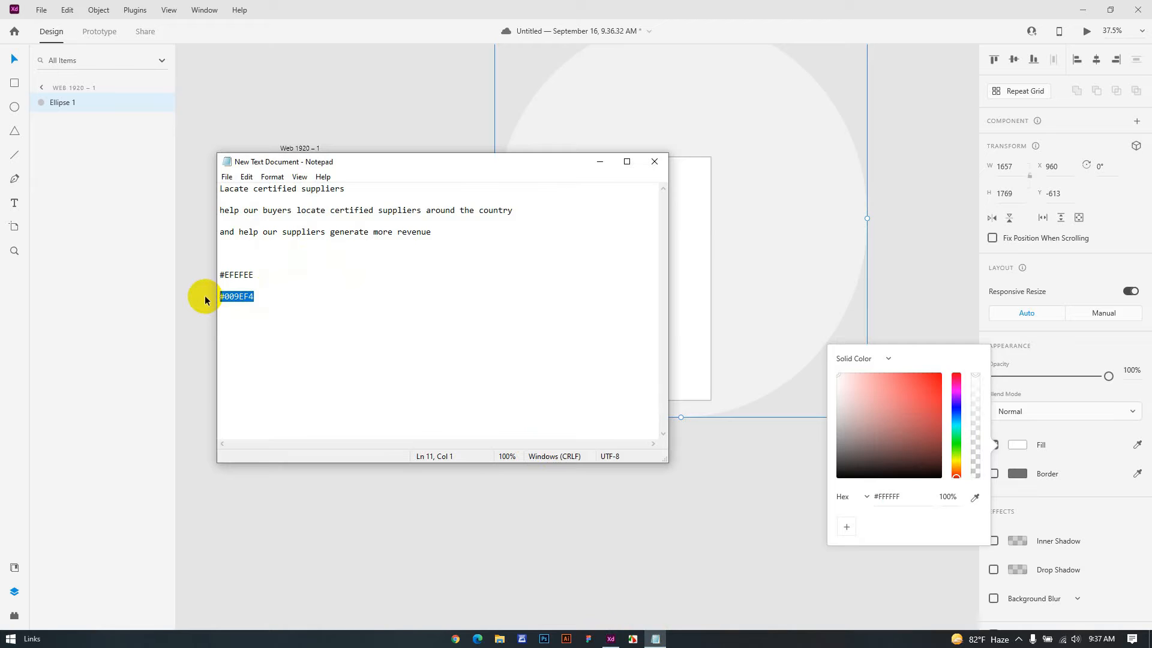
left_click(899, 495)
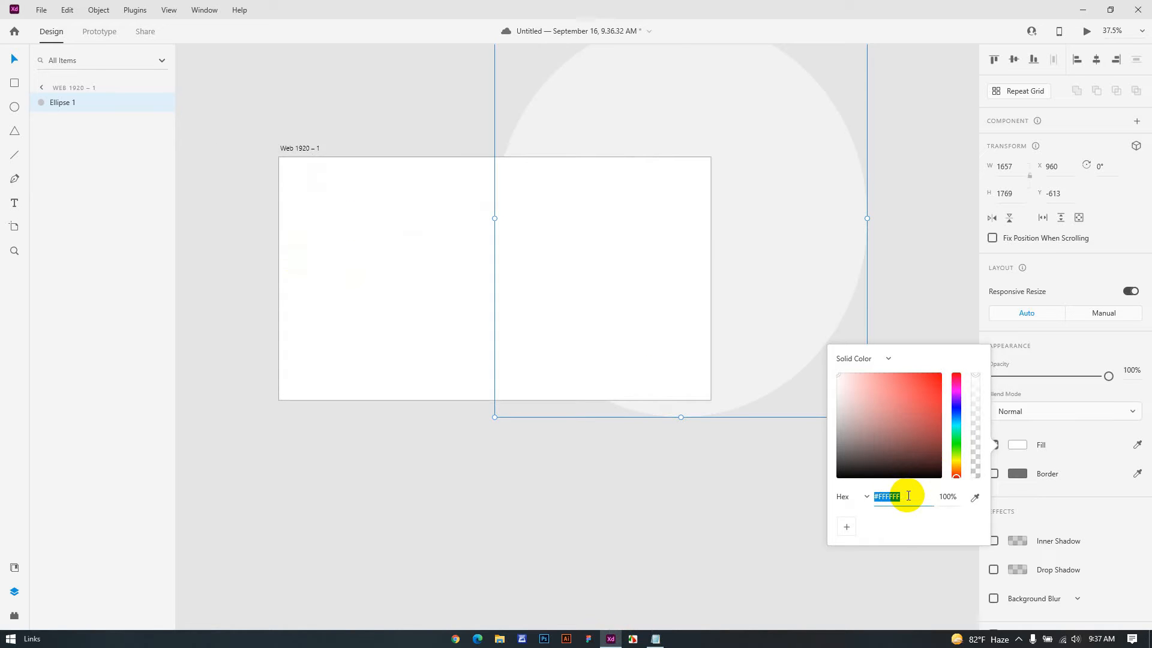
key("ctrl+v")
left_click(859, 526)
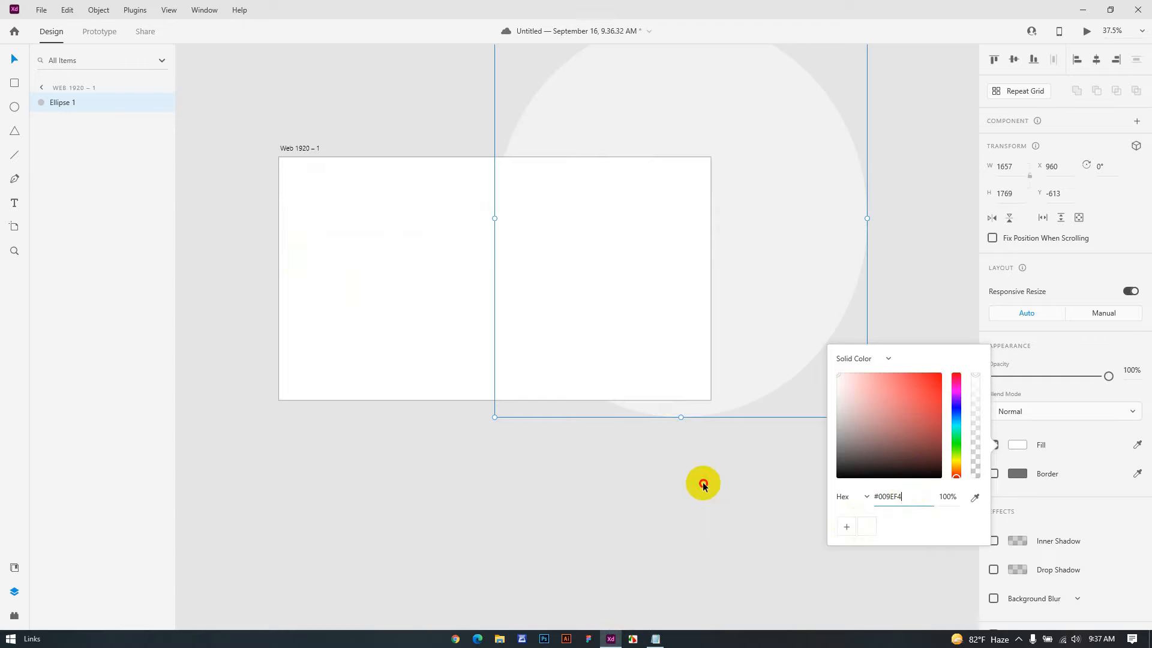
left_click(763, 496)
left_click(653, 307)
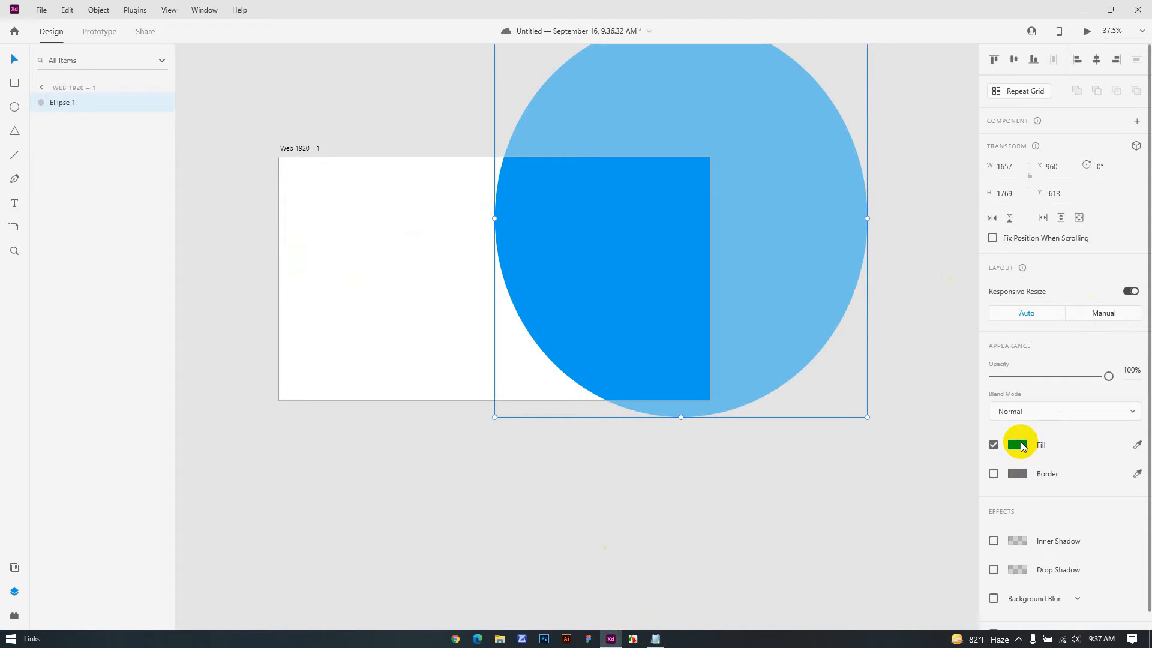
Step: Save the ellipse's blue #009EF4 fill as a reusable colour swatch
left_click(1017, 444)
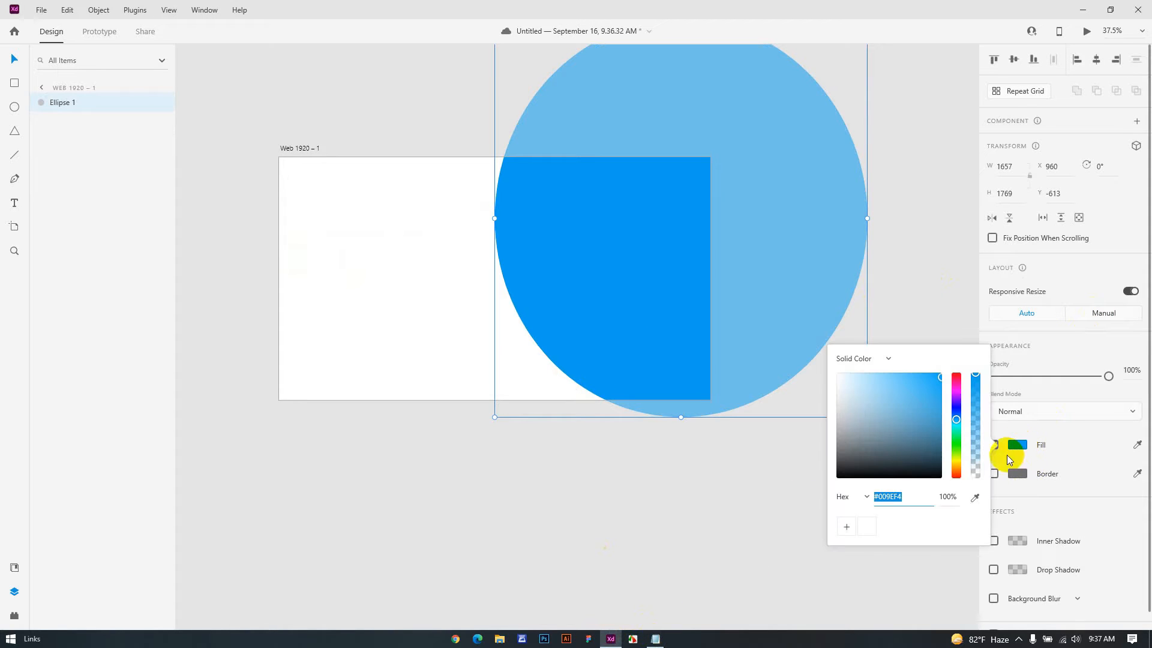
left_click(841, 528)
key("Escape")
left_click(775, 540)
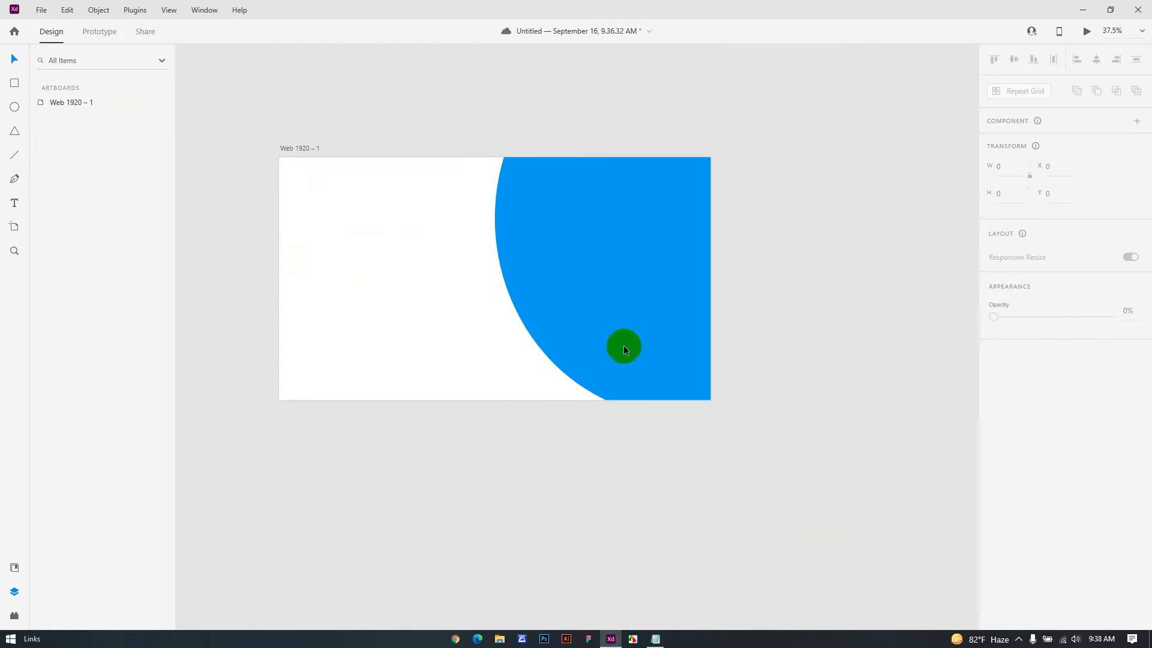
left_click(636, 309)
left_click(537, 437)
Step: Draw a 1920 x 1080 rectangle covering the artboard and use it to mask the blue ellipse
left_click(14, 84)
left_click_drag(279, 158, 711, 401)
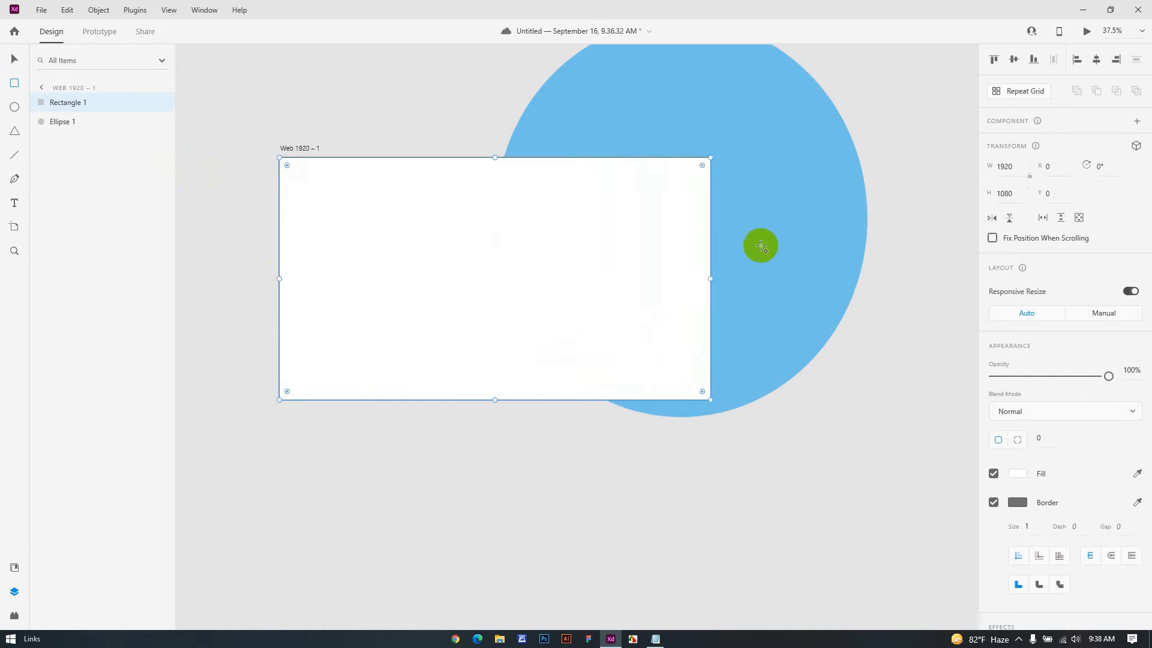
left_click(12, 58)
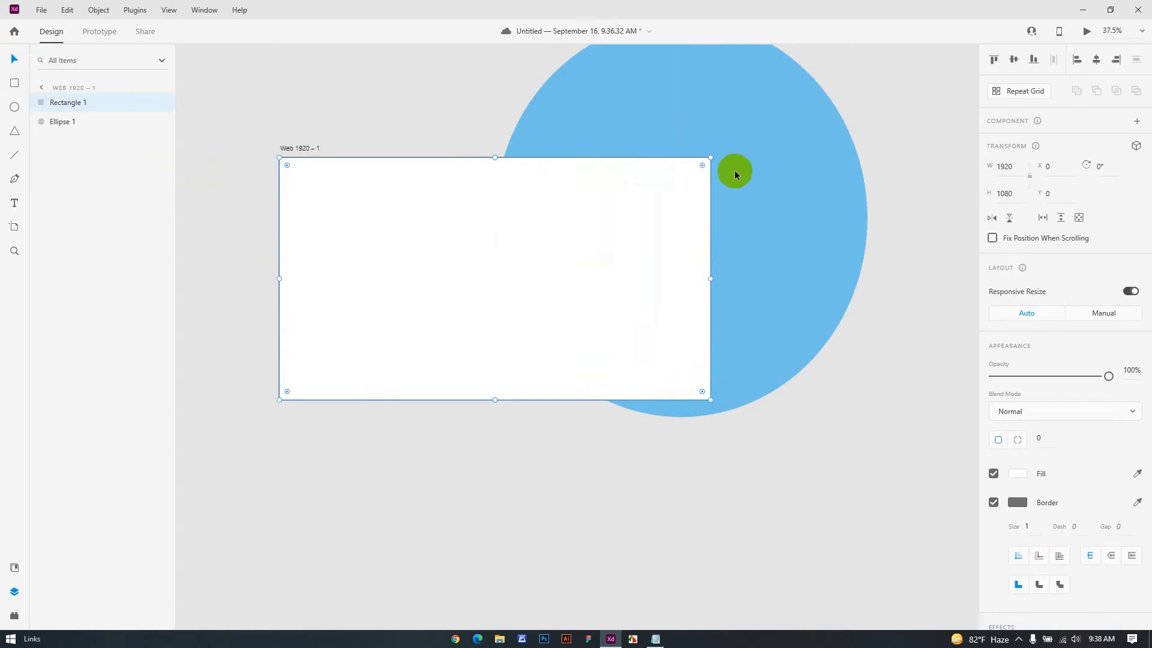
left_click(776, 185, "shift")
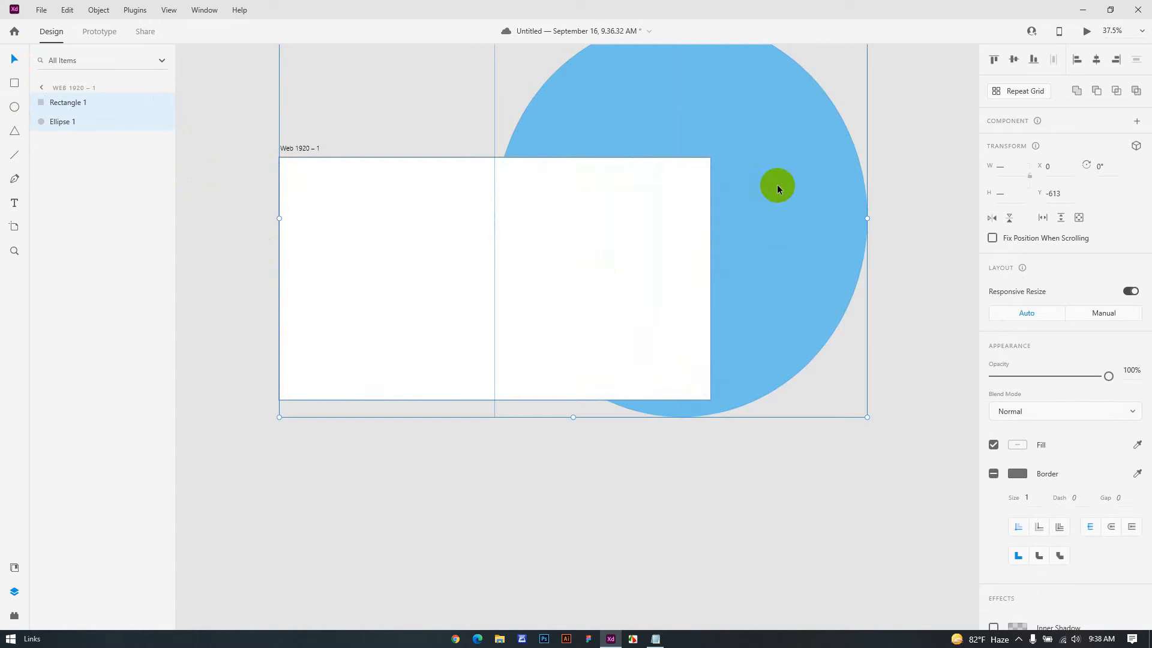
right_click(648, 243)
left_click(705, 425)
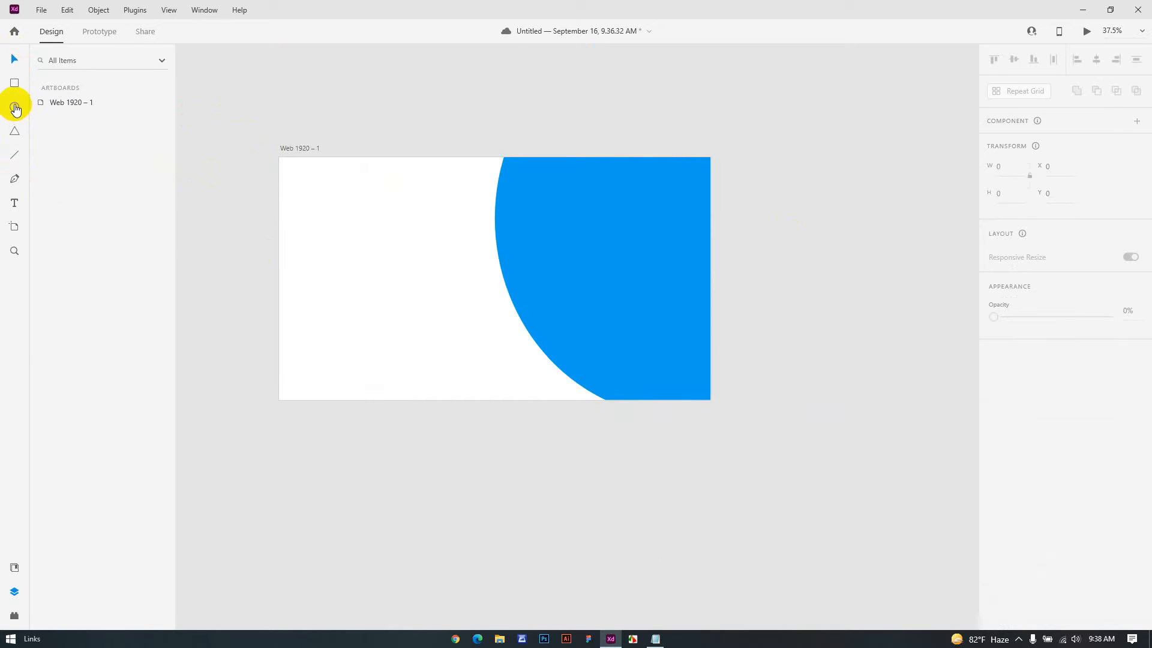
Step: Draw a rectangle about 483 x 88 px in the artboard's upper left area and set its corner radius to 40
left_click(14, 85)
mouse_move(316, 204)
left_mouse_down()
mouse_move(334, 234)
mouse_move(424, 224)
left_mouse_up()
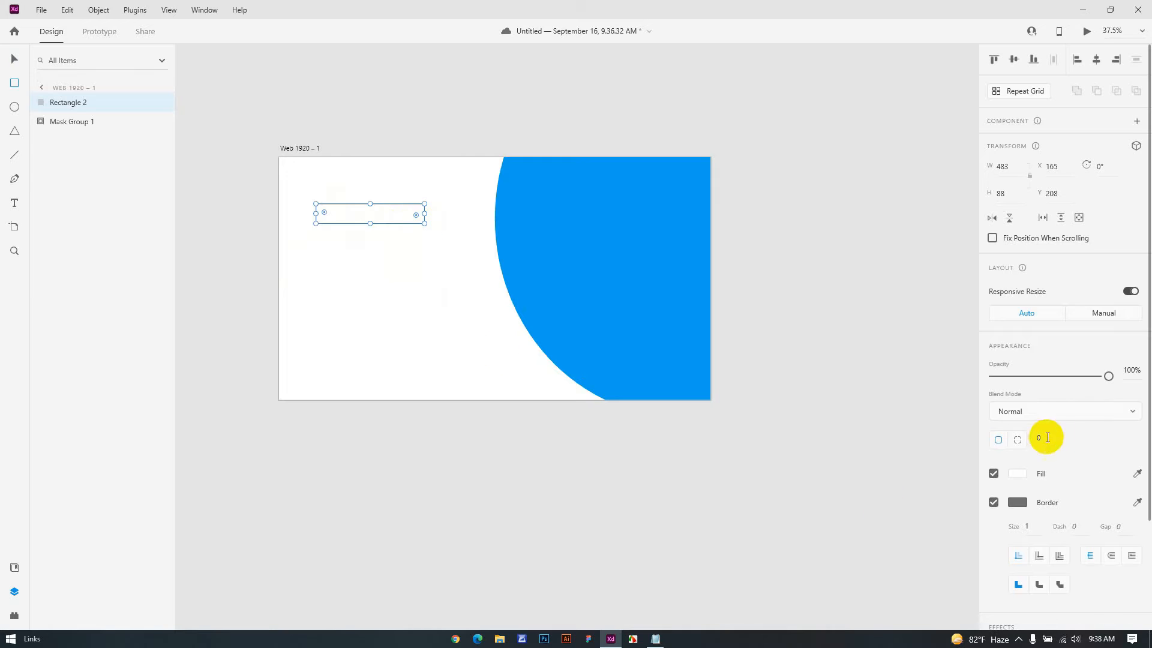
left_click(1028, 441)
type("4")
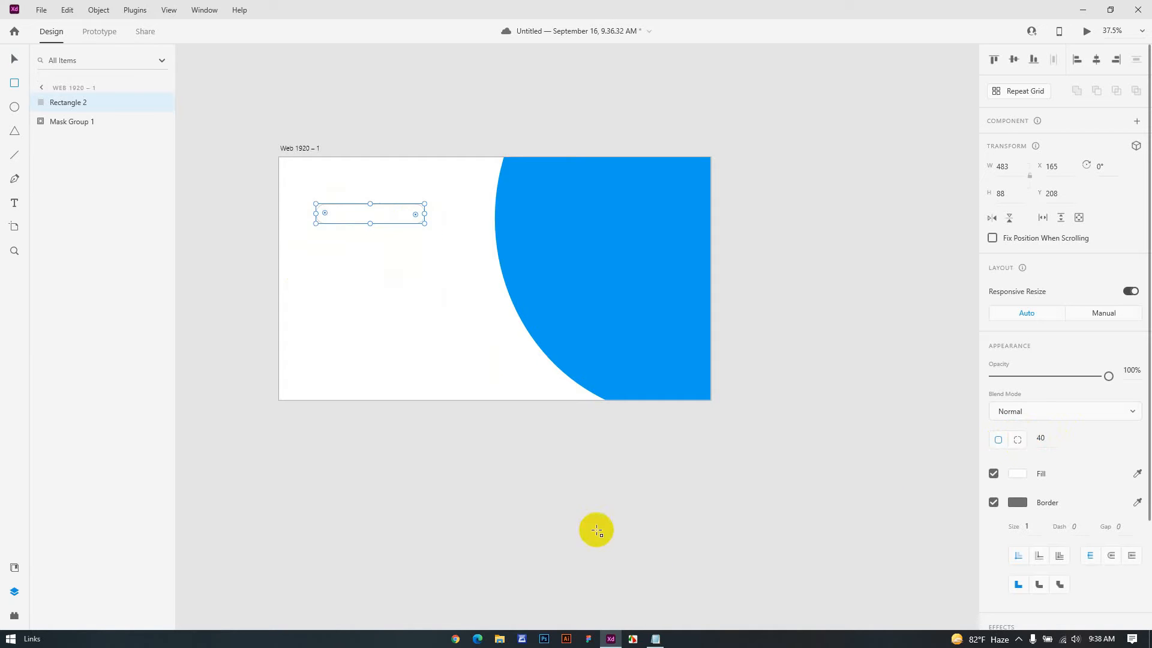
Step: Remove the rounded bar's border and enter #EFEFEE from the Notepad document as its fill colour
left_click(24, 62)
left_click(470, 499)
left_click(383, 216)
left_click(1020, 474)
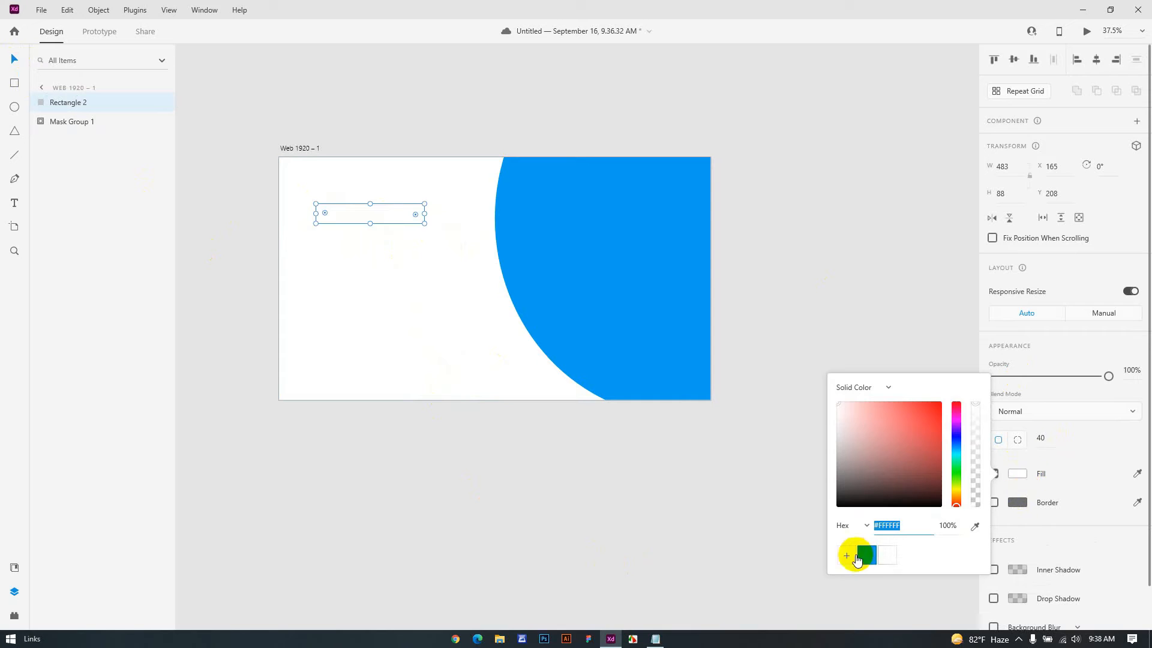
left_click(655, 638)
left_click_drag(264, 276, 202, 277)
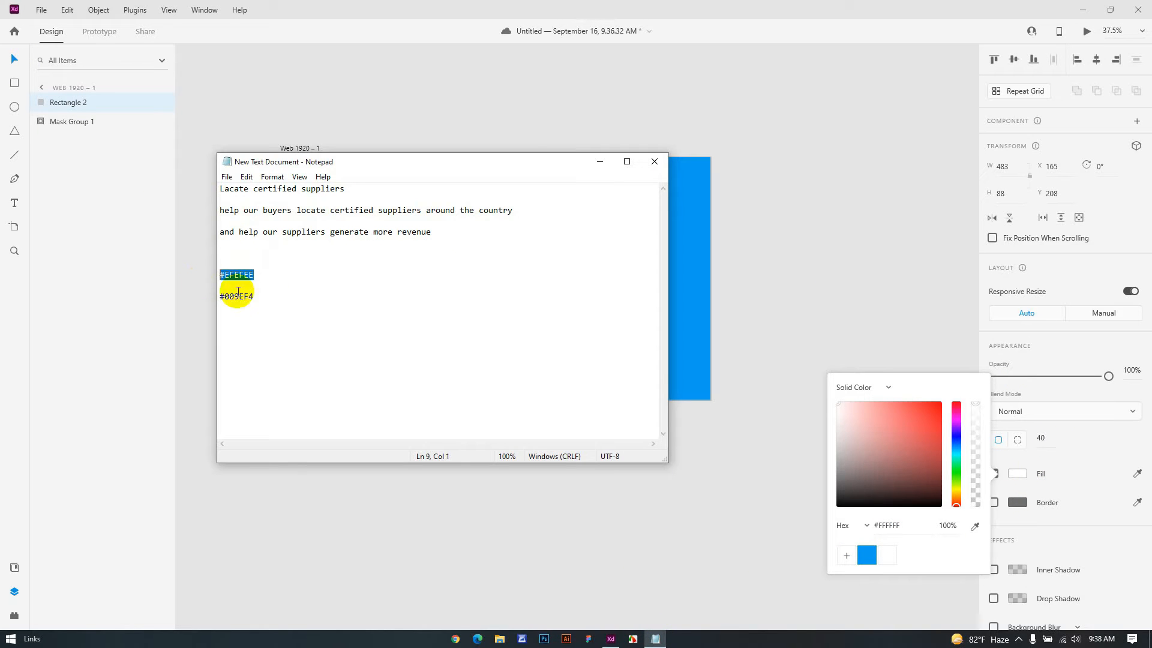
left_click(911, 526)
left_click(899, 526)
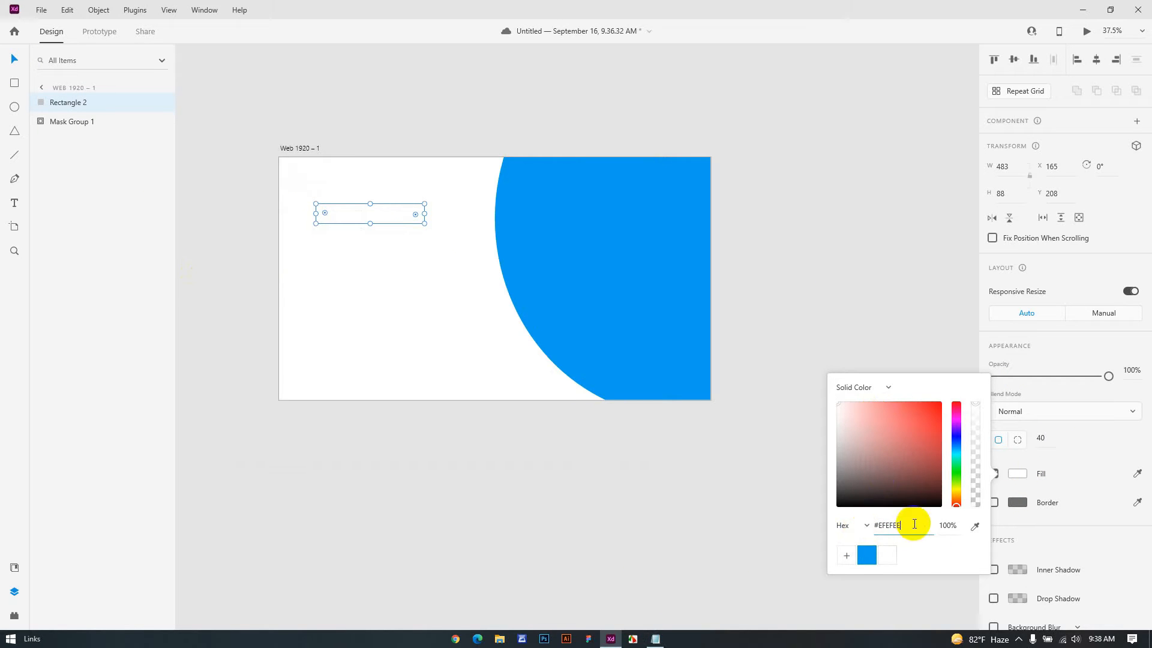
Step: Adjust the bar's fill to #EEEEEE at 78% opacity, saving the darker grey and this light grey as swatches
left_click(839, 410)
mouse_move(838, 409)
left_mouse_down()
mouse_move(838, 439)
mouse_move(828, 425)
left_mouse_up()
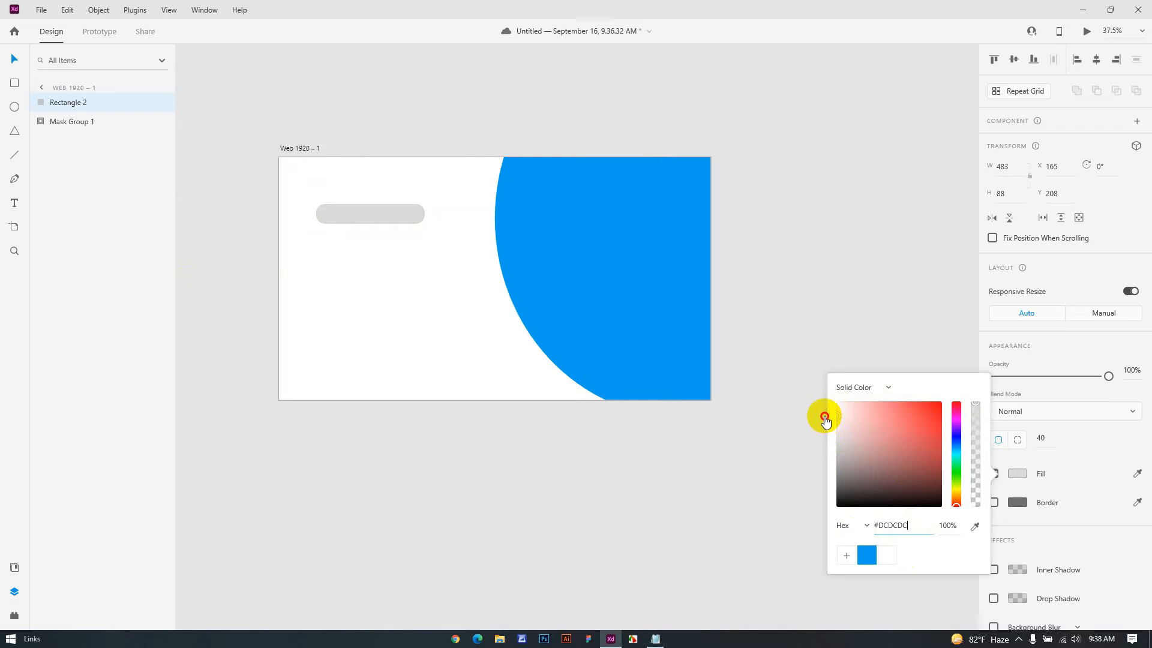
left_click(846, 555)
left_click(838, 418)
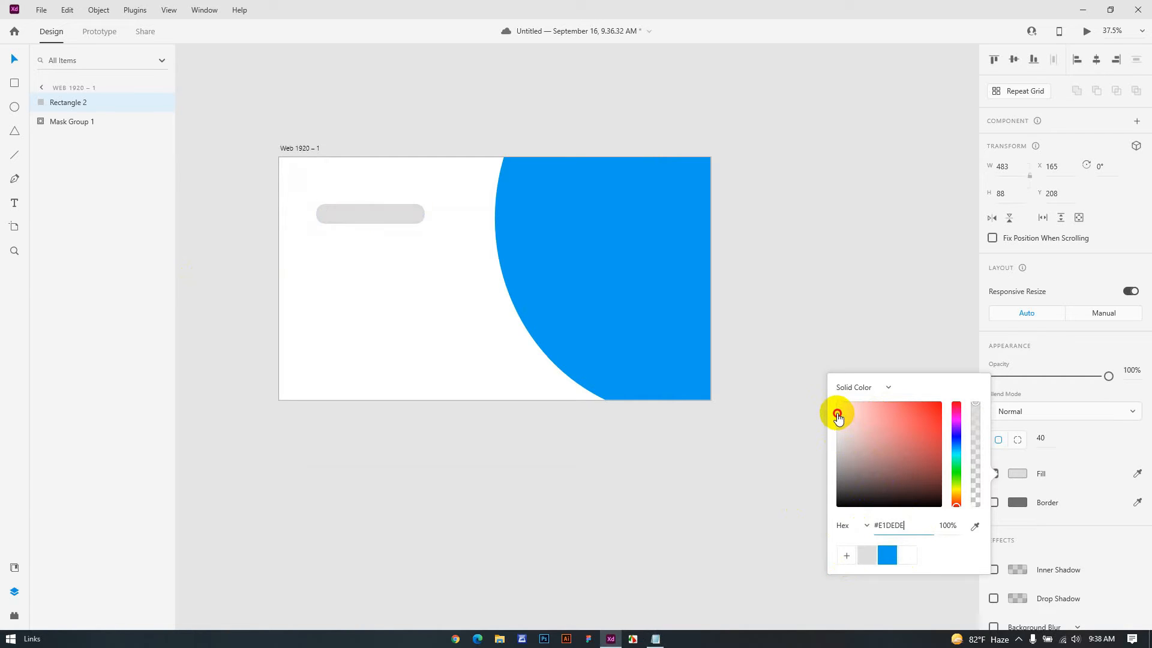
left_click_drag(838, 419, 836, 404)
left_click(975, 411)
left_click_drag(976, 410, 976, 425)
left_click(846, 555)
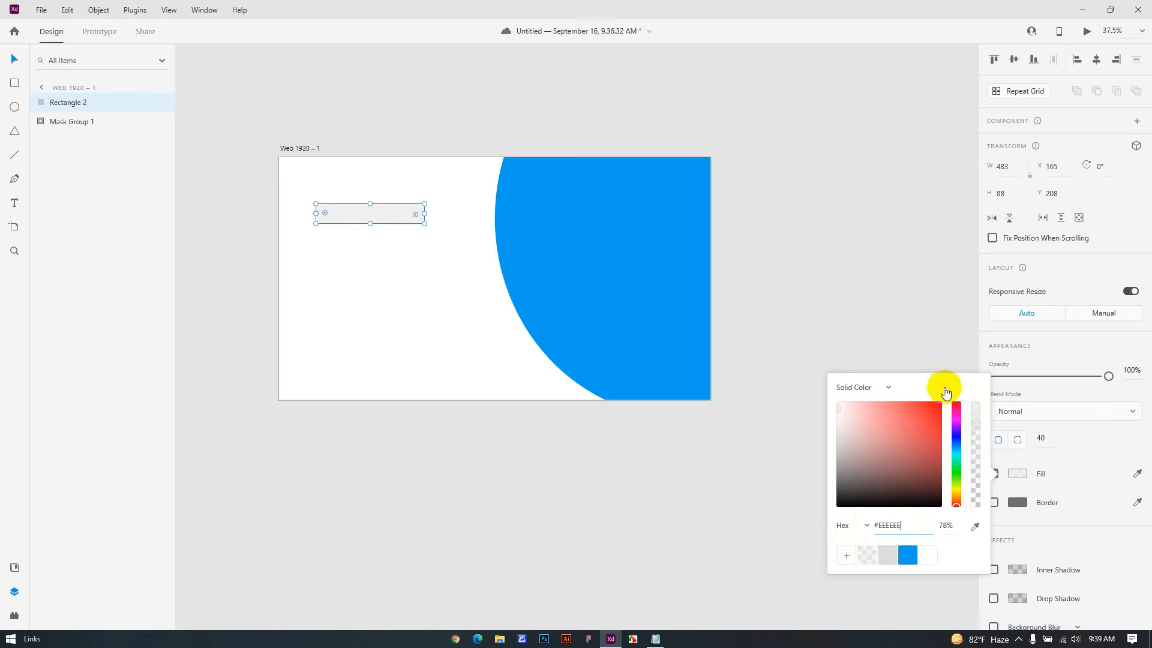
left_click(805, 404)
Step: Move the rounded bar higher in the artboard's white upper left area
left_click(375, 209)
scroll(455, 306, "up", 3)
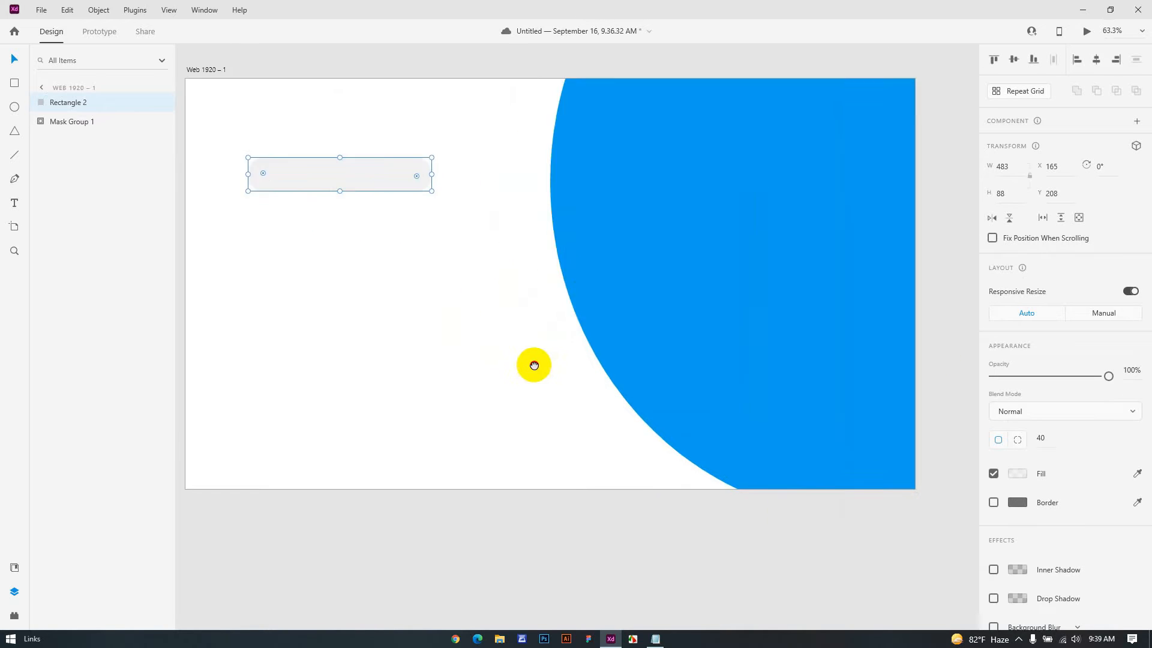
left_click_drag(468, 314, 534, 365)
left_click(467, 294)
left_click(446, 225)
left_click_drag(465, 238, 463, 207)
left_click_drag(465, 262, 465, 209)
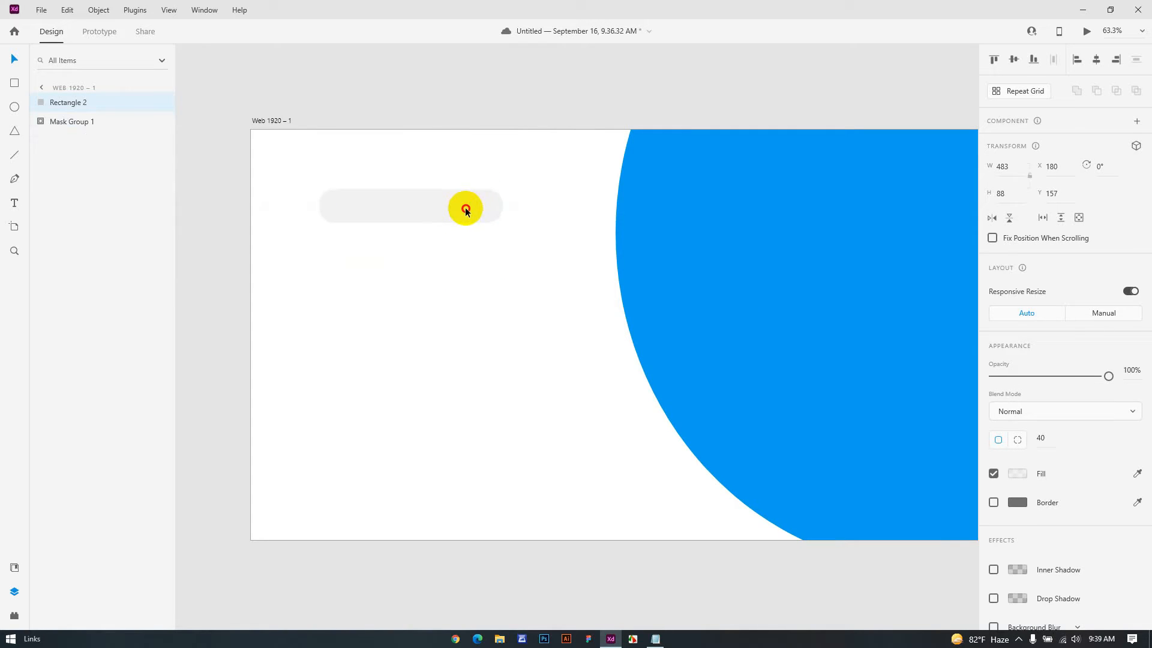
left_click(471, 254)
Step: Duplicate the rounded bar twice below itself to form an evenly spaced stack of three
left_click_drag(385, 213, 381, 291)
left_click(420, 313)
left_click_drag(520, 332, 309, 161)
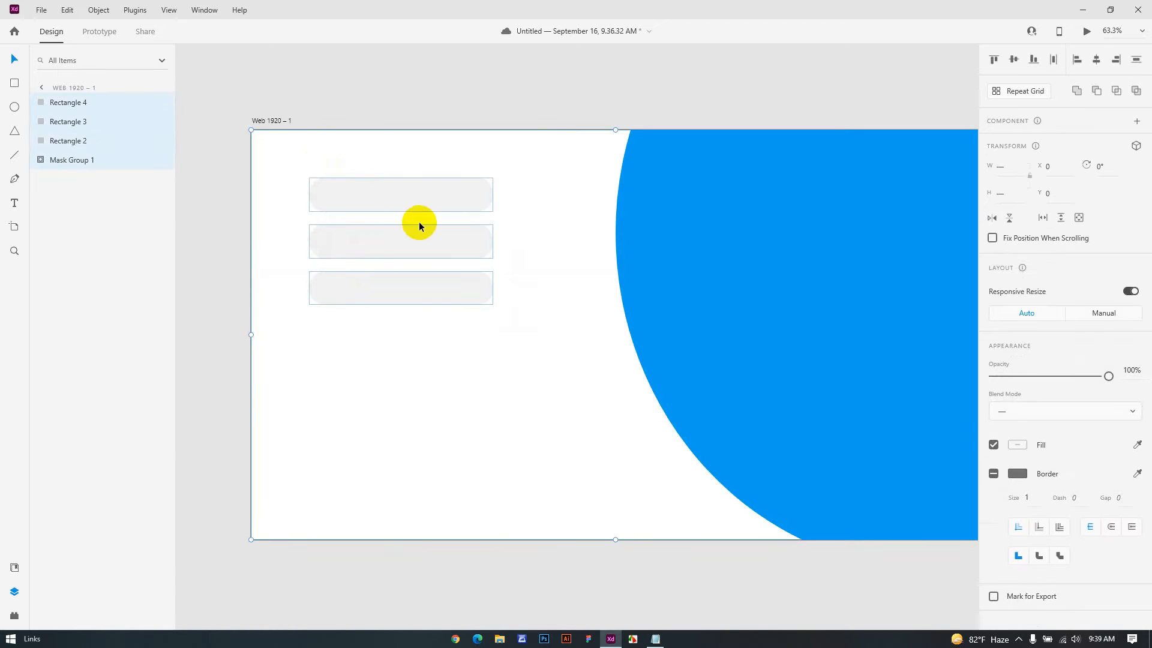
Step: Move the top bar to about X 217, Y 136 and reduce its height slightly
left_click(380, 192)
left_click_drag(381, 192, 463, 214)
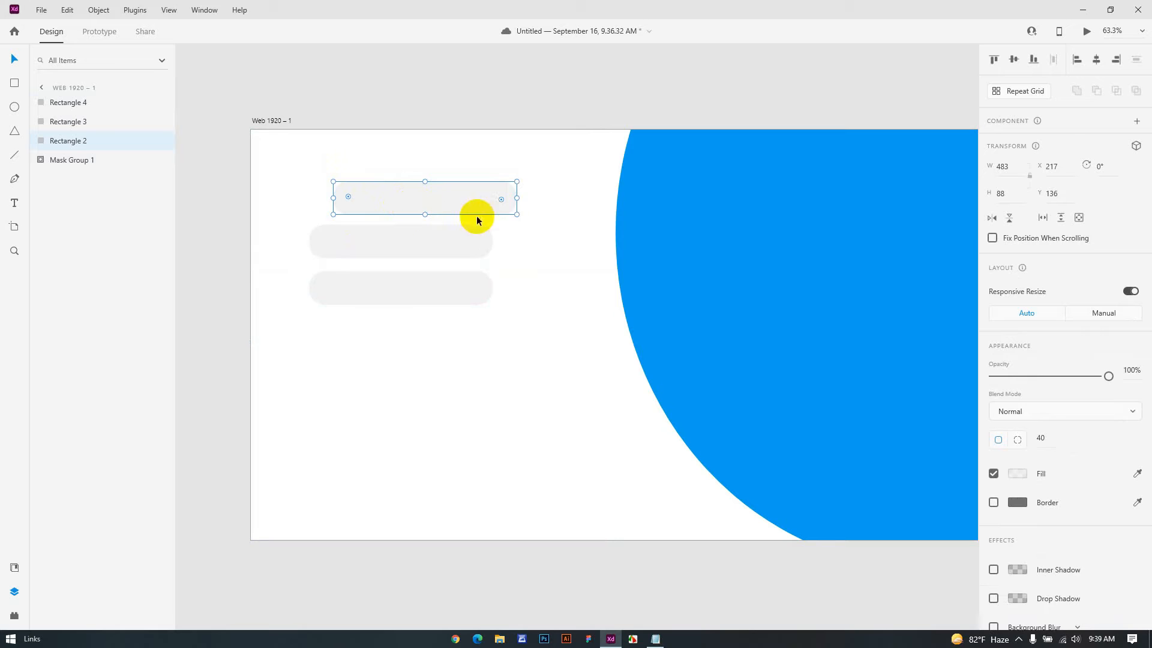
Step: Delete the middle and lower duplicate bars
left_click(403, 257)
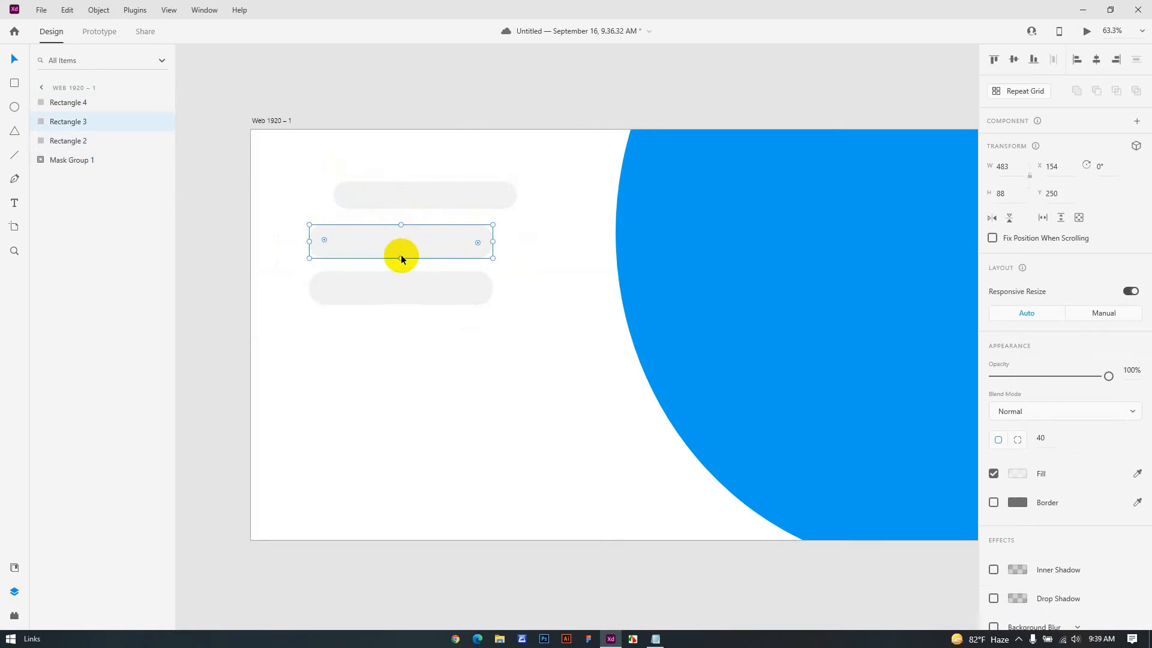
left_click_drag(401, 257, 400, 253)
key("Delete")
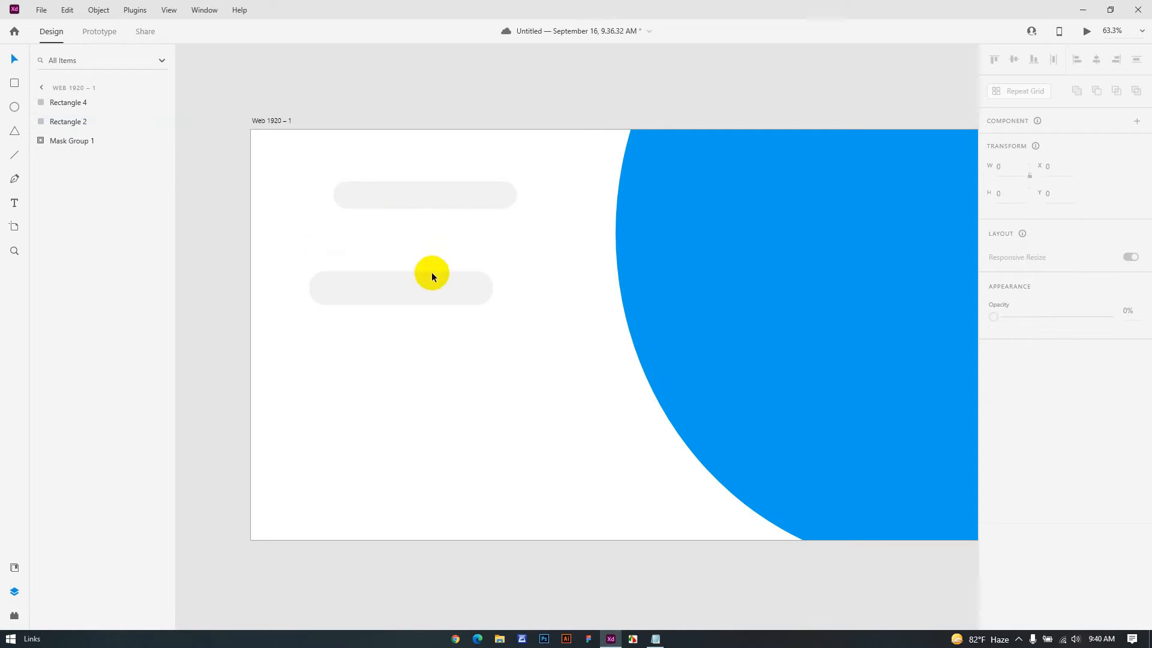
left_click(427, 274)
key("Delete")
Step: Duplicate the slimmer top bar twice straight below it, with equal spacing between the three bars
left_click(455, 201)
left_click_drag(456, 199, 450, 286)
left_click(411, 386)
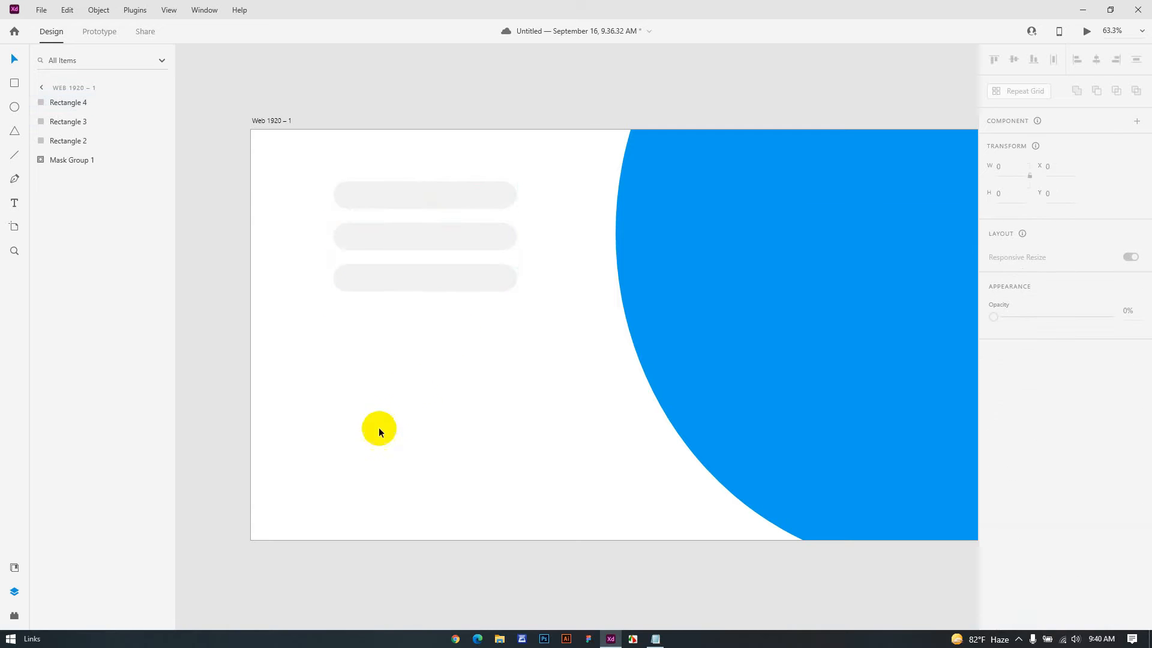
left_click(14, 106)
left_click_drag(364, 315, 479, 336)
key("ctrl+z")
Step: Draw a rectangle about 318 × 66 px centred below the three bars and set its corner radius to 40
left_click(14, 83)
mouse_move(353, 314)
left_mouse_down()
mouse_move(474, 336)
mouse_move(424, 332)
left_mouse_up()
left_click(437, 369)
left_click(423, 331)
left_click_drag(1045, 438, 1023, 441)
type("40")
left_click(552, 474)
left_click(435, 323)
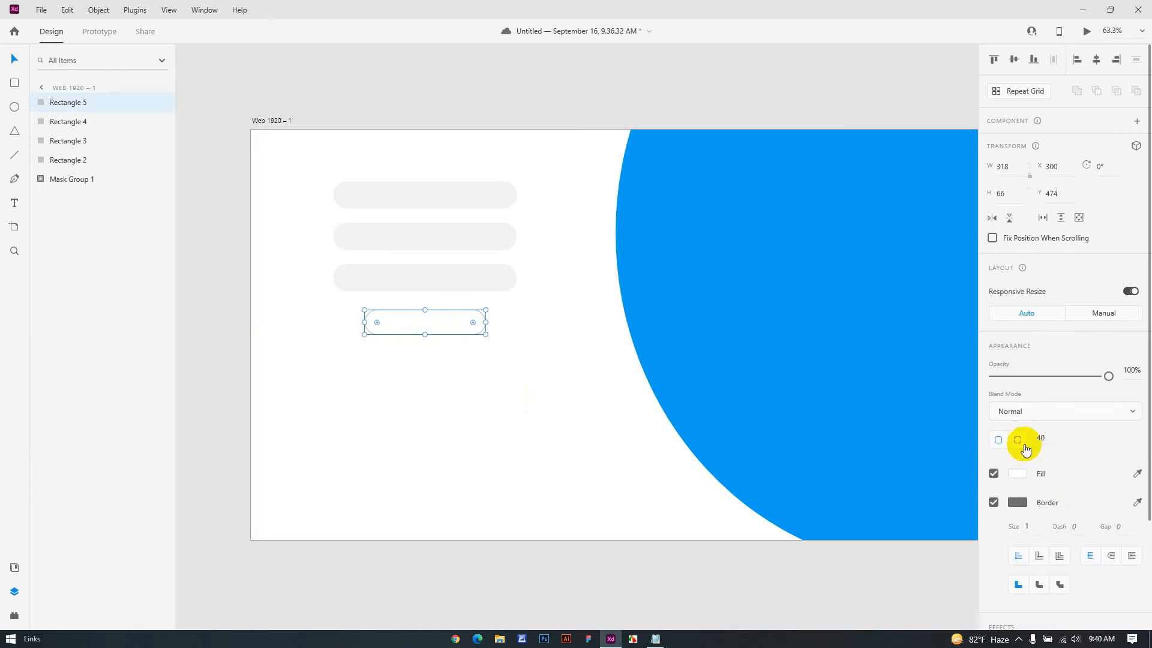
Step: Fill the new small bar with the saved blue and turn off its border
left_click(1017, 474)
left_click(908, 555)
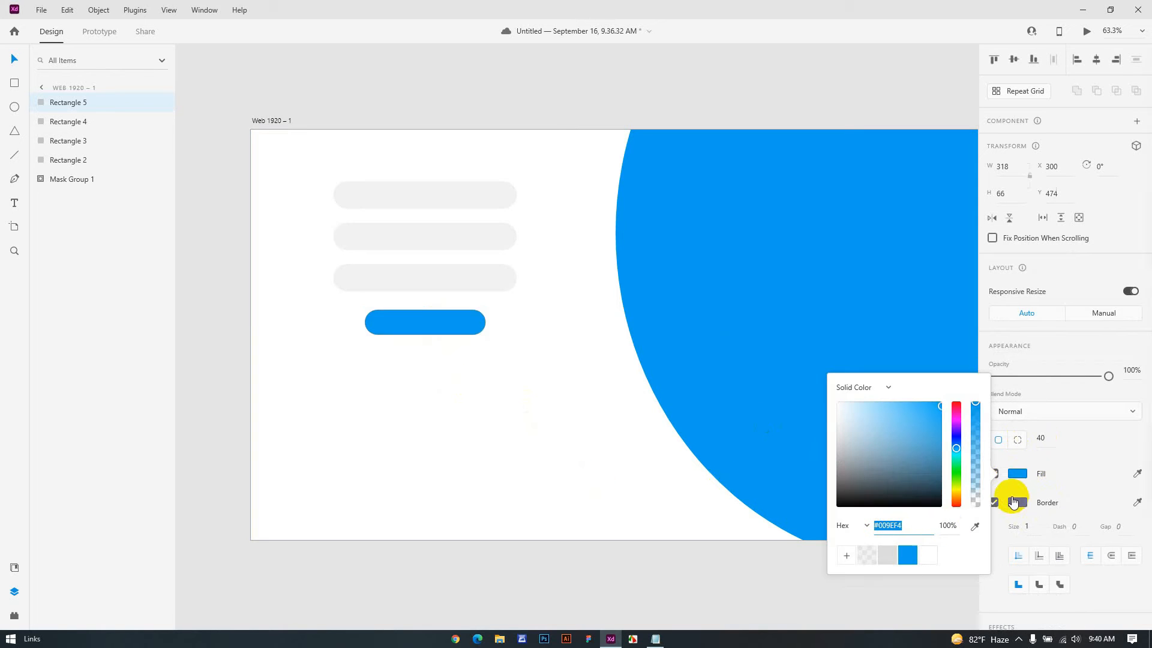
left_click(1031, 486)
left_click(994, 502)
left_click(473, 348)
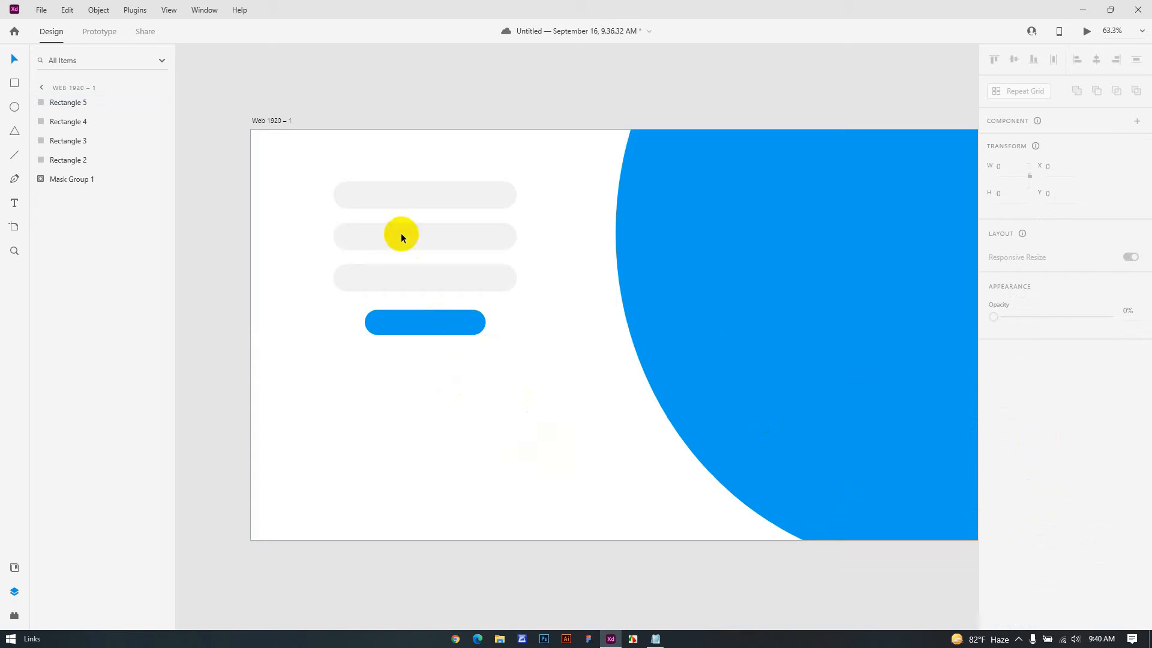
Step: Move the blue button and the three grey bars down the page, leaving wider gaps between them
left_click_drag(416, 327, 444, 401)
left_click_drag(432, 278, 432, 334)
left_click_drag(426, 249, 427, 285)
left_click_drag(438, 196, 435, 240)
left_click(592, 412)
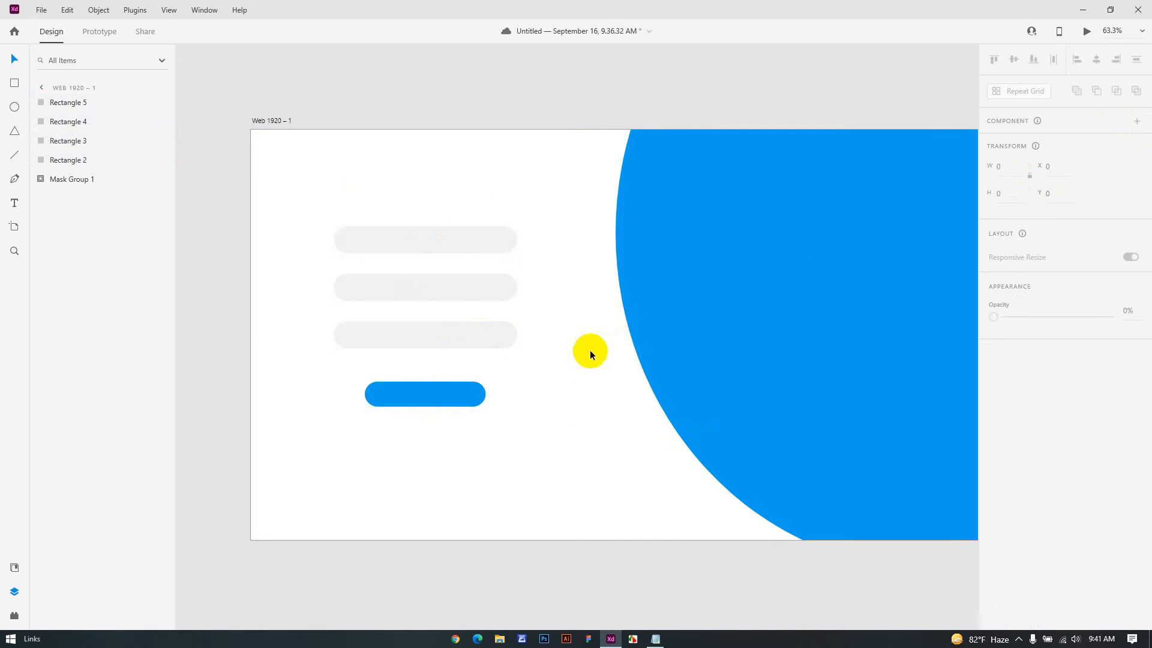
Step: Add the text "Enter Your Full Name" inside the top grey bar
left_click(14, 202)
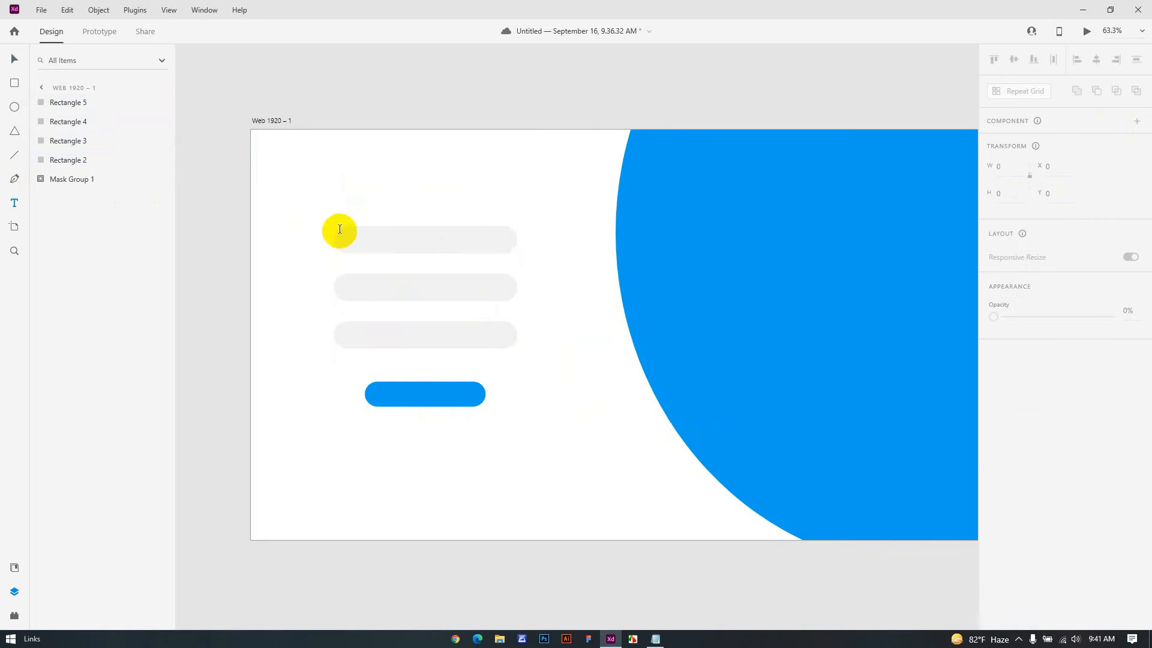
left_click(378, 238)
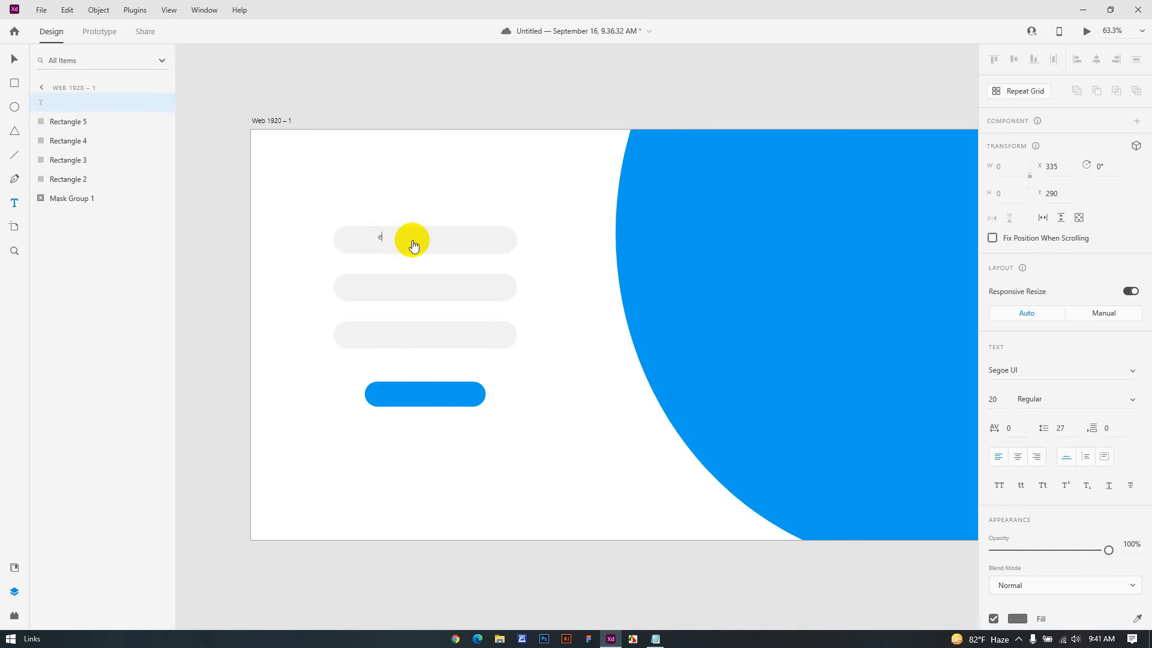
type("Enter Your Full Name")
left_click(14, 59)
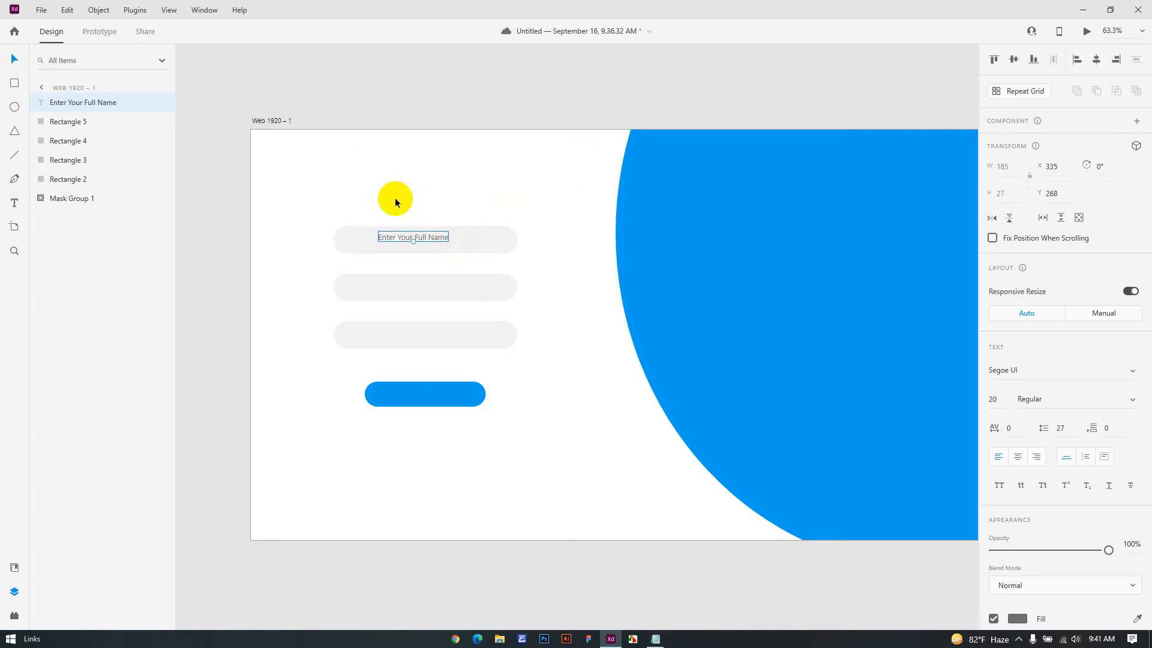
Step: Duplicate the full-name text onto the middle bar and change the copy to "Enter You Email"
left_click_drag(420, 238, 437, 287)
double_click(437, 286)
key("BackSpace")
type("Enter You Email")
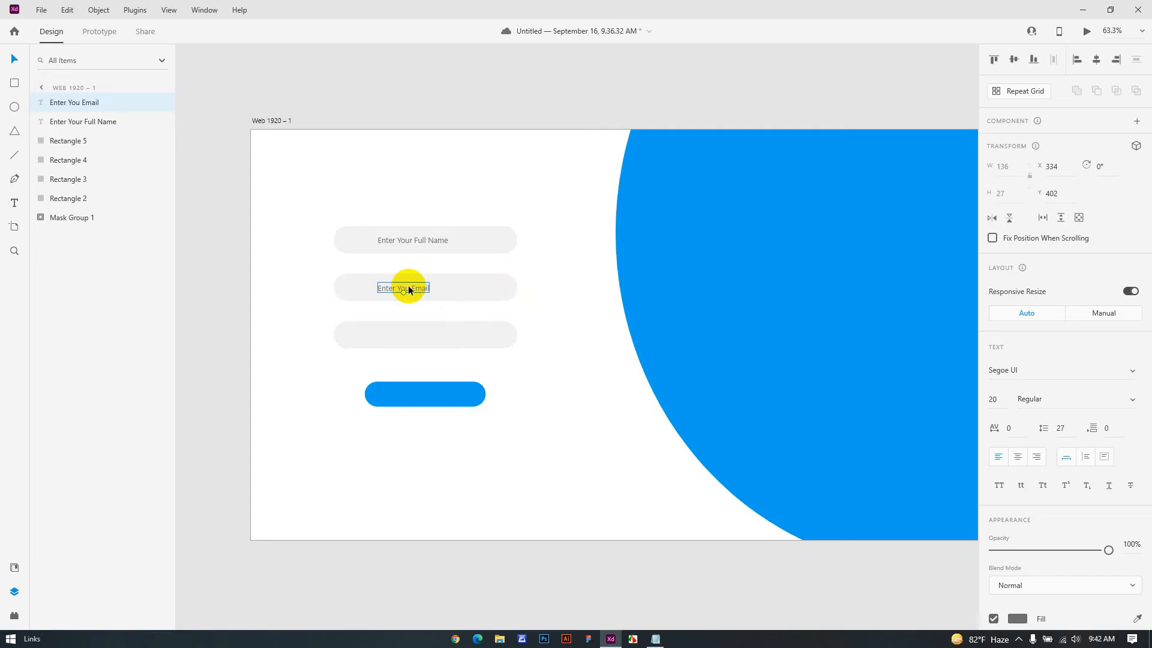
Step: Duplicate the "Enter You Email" text onto the bottom bar and line up both copies with the full-name text's left edge
left_click_drag(408, 287, 411, 290)
left_click_drag(416, 299, 429, 340)
left_click(430, 323)
left_click(422, 289, "alt")
left_click(423, 293)
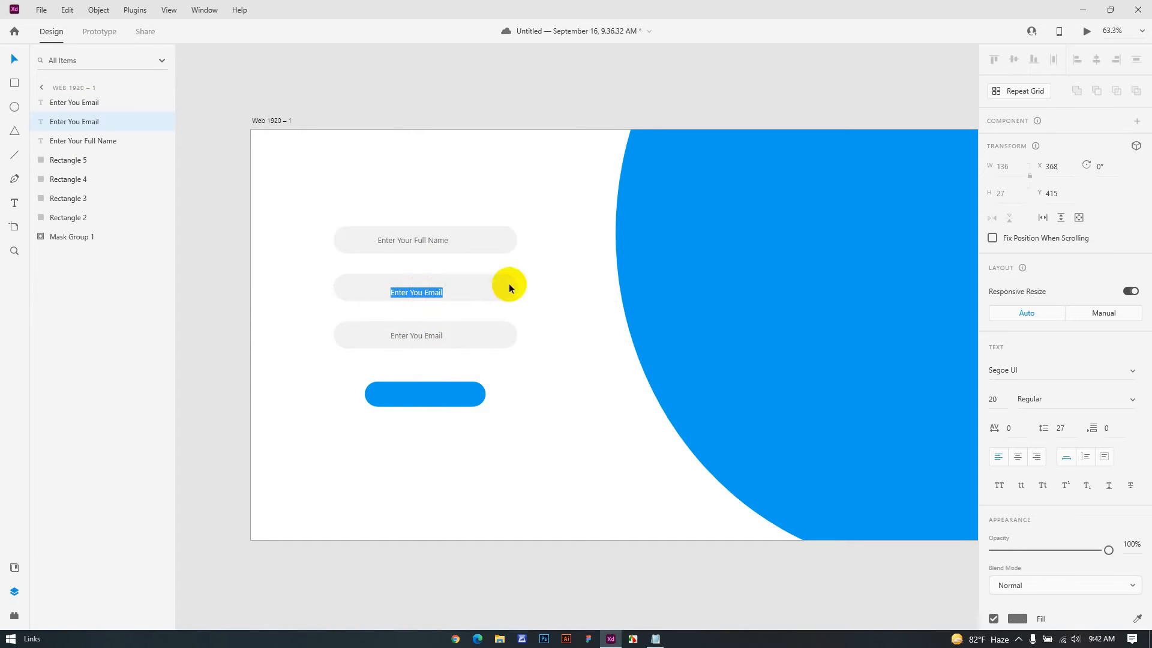
left_click_drag(437, 294, 422, 288)
left_click_drag(413, 334, 405, 328)
Step: Change the bottom bar's text to "Enter You Password" and reposition it within the bar
double_click(425, 327)
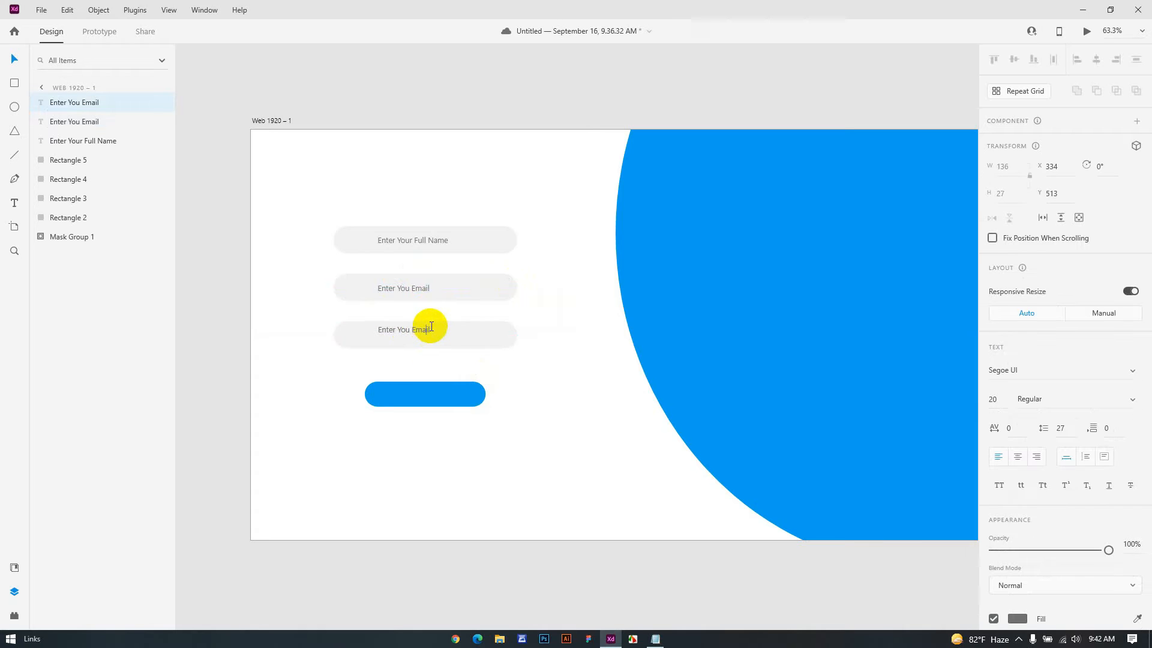
left_click(463, 345)
left_click_drag(430, 334, 436, 336)
Step: Centre the password text and the email text vertically within their respective bars
left_click(525, 381)
left_click(504, 334, "shift")
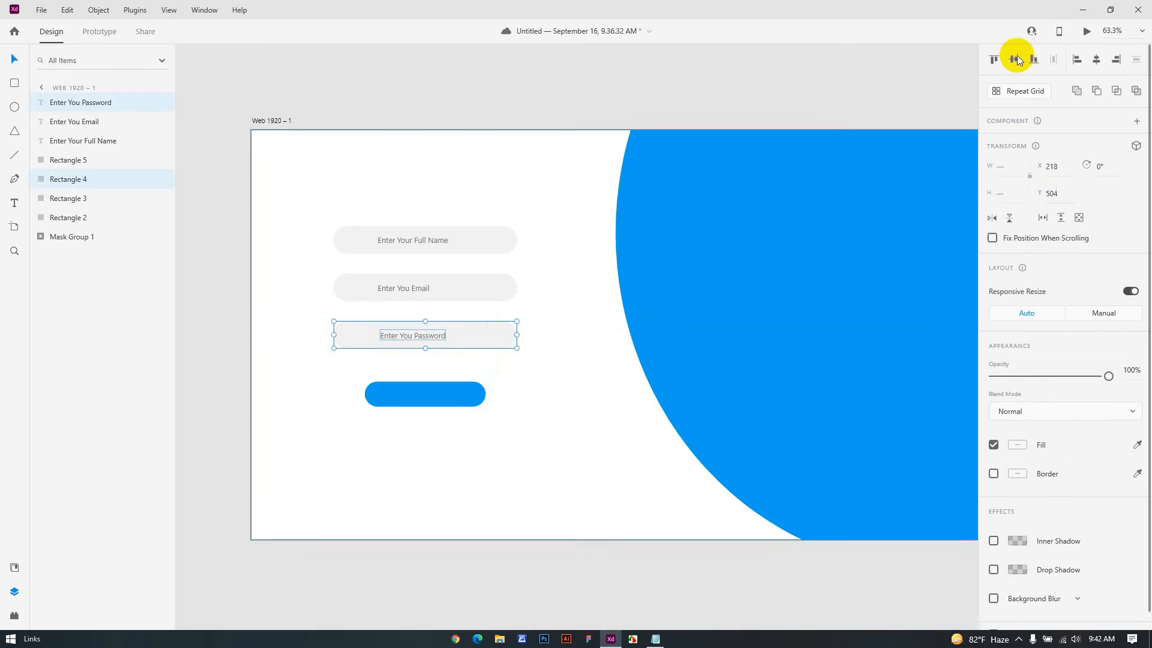
left_click(564, 407)
left_click(408, 287)
left_click(480, 289, "shift")
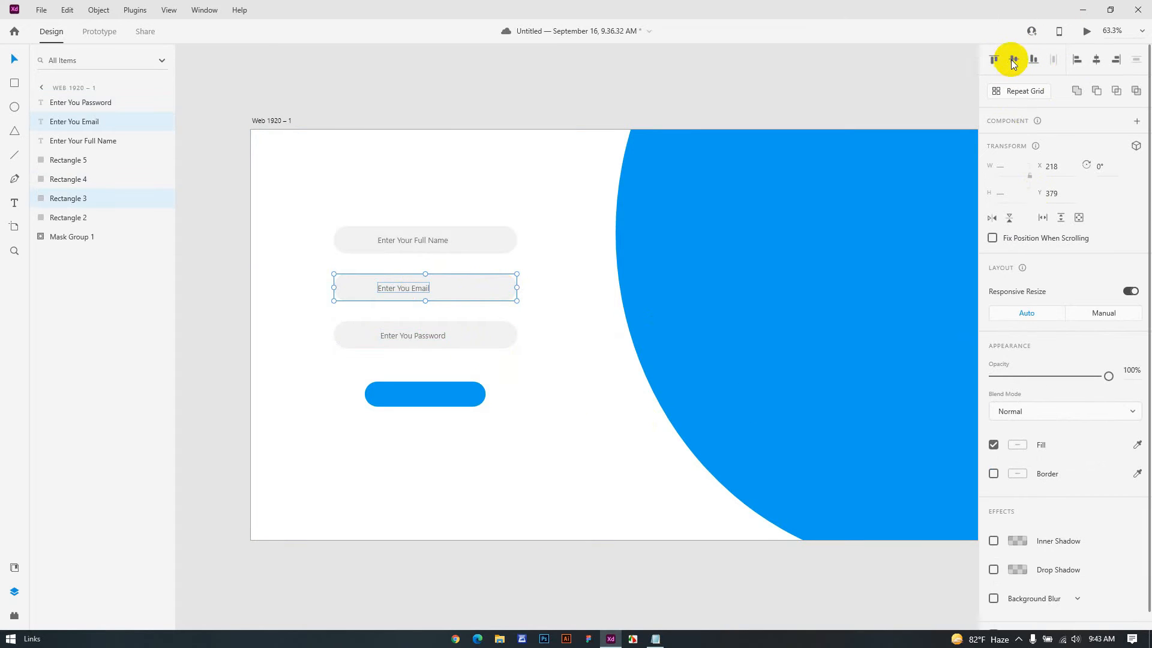
left_click(527, 357)
Step: Centre the full-name text in the top bar and shift the email and password texts to X 367, matching its left edge
left_click(432, 241)
left_click(469, 243, "shift")
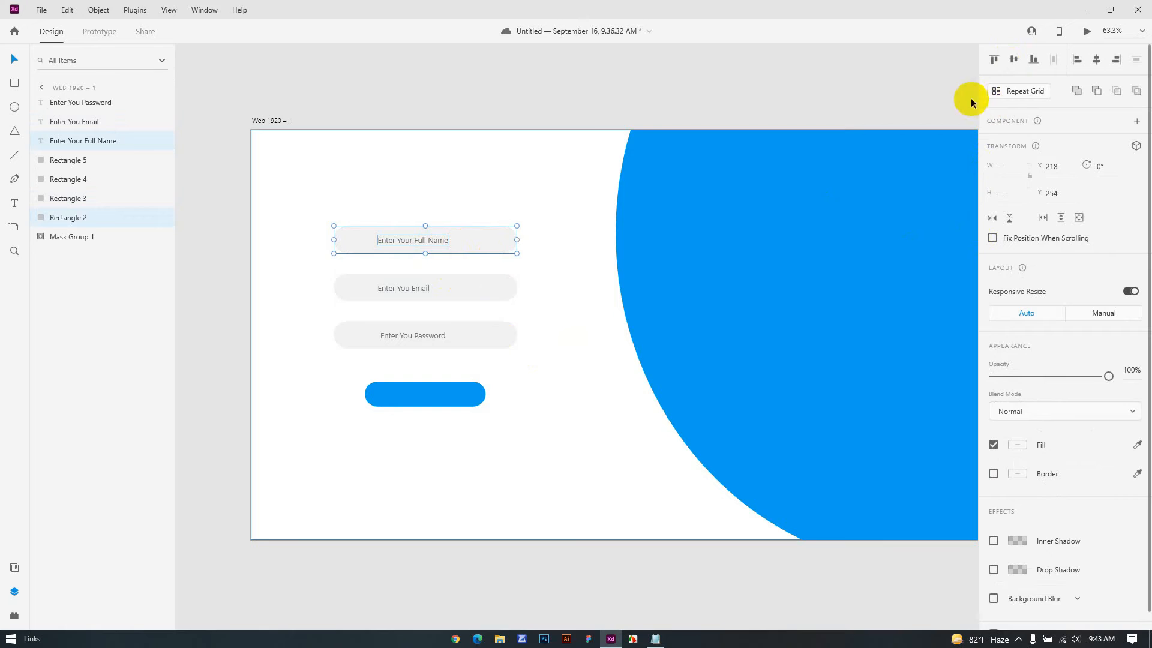
left_click(1013, 61)
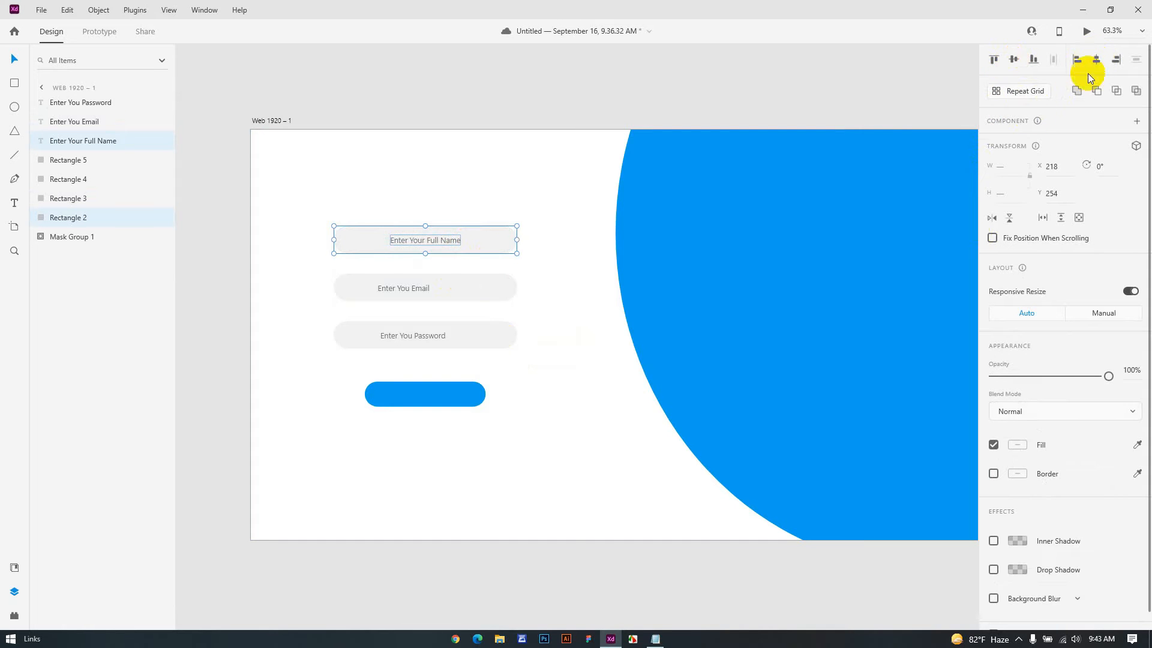
left_click(588, 296)
mouse_move(411, 288)
left_mouse_down()
mouse_move(430, 291)
mouse_move(419, 288)
left_mouse_up()
left_click_drag(416, 333, 427, 335)
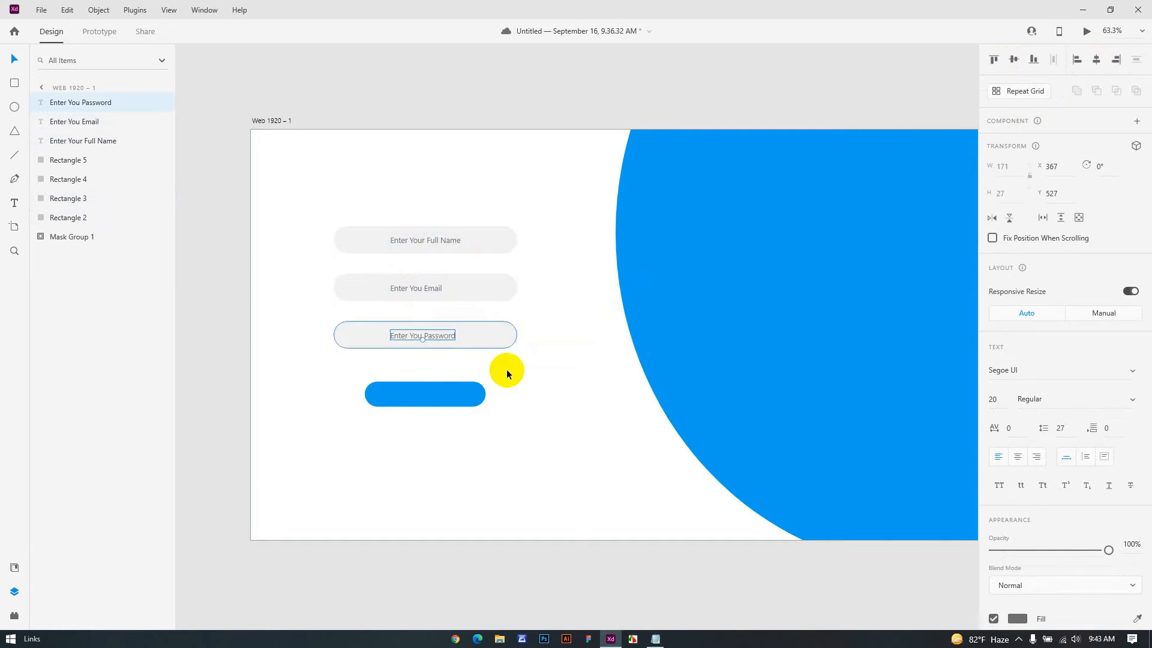
left_click(517, 380)
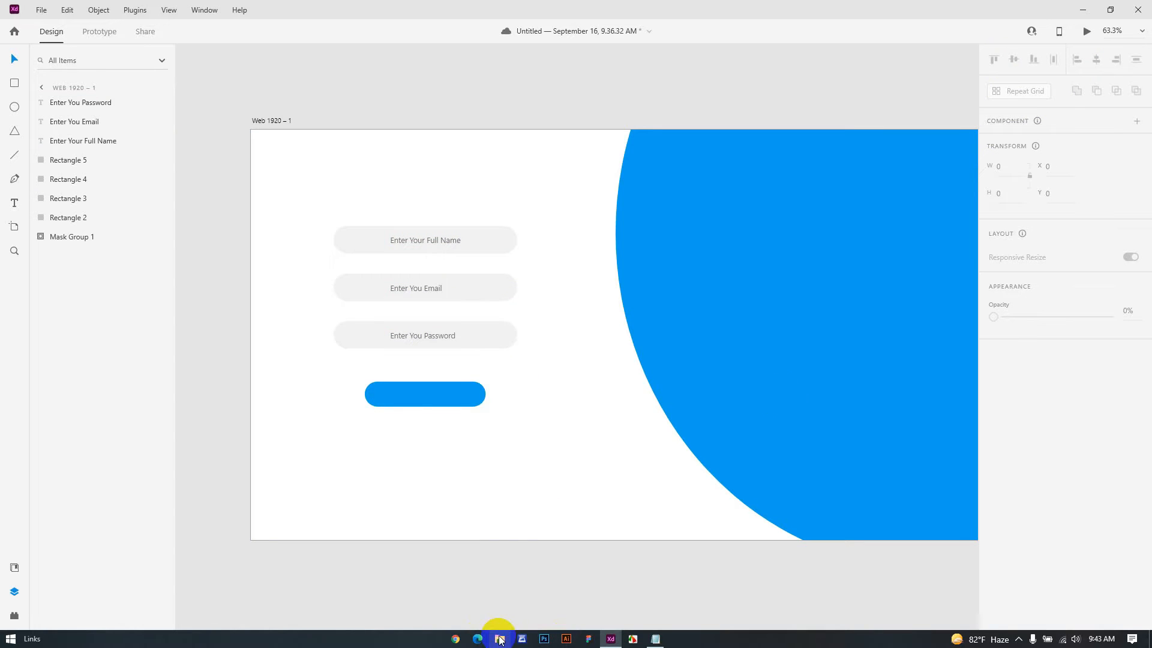
Step: Import the email icon from the Assets folder and place it below the blue button at about 37 × 26 px
left_click(1083, 10)
left_click(599, 158)
double_click(114, 84)
left_click_drag(269, 336, 485, 568)
left_click_drag(568, 593, 437, 458)
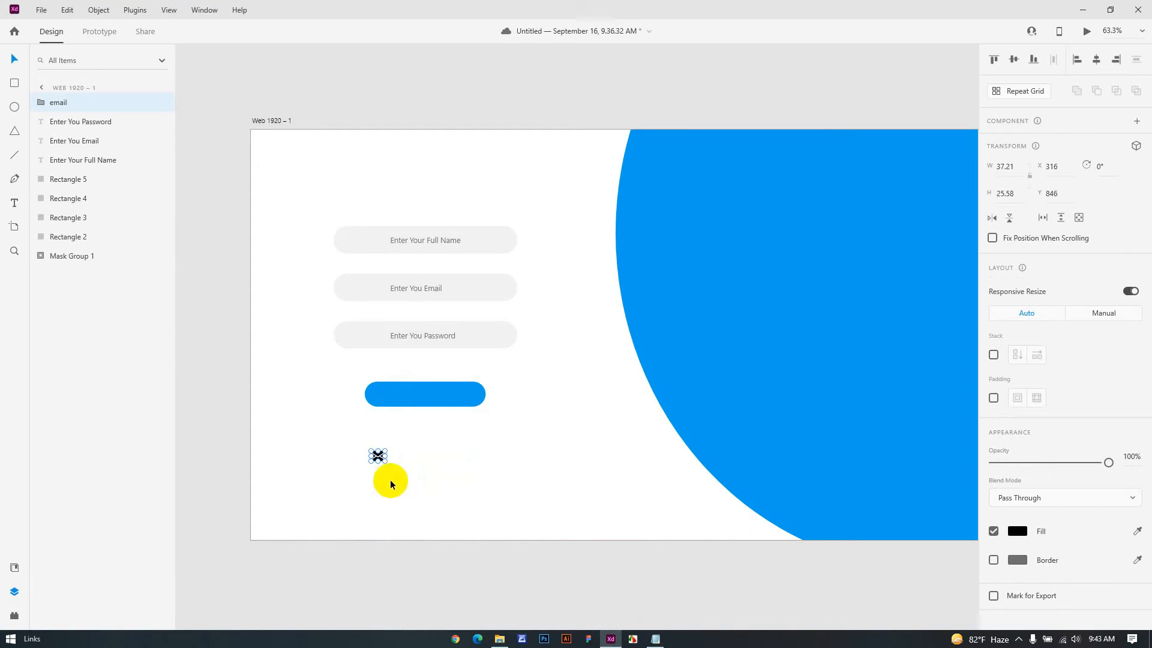
Step: Try the light grey #DCDCDC as the email icon's fill and open its border colour
scroll(390, 483, "up", 5)
left_click(1018, 531)
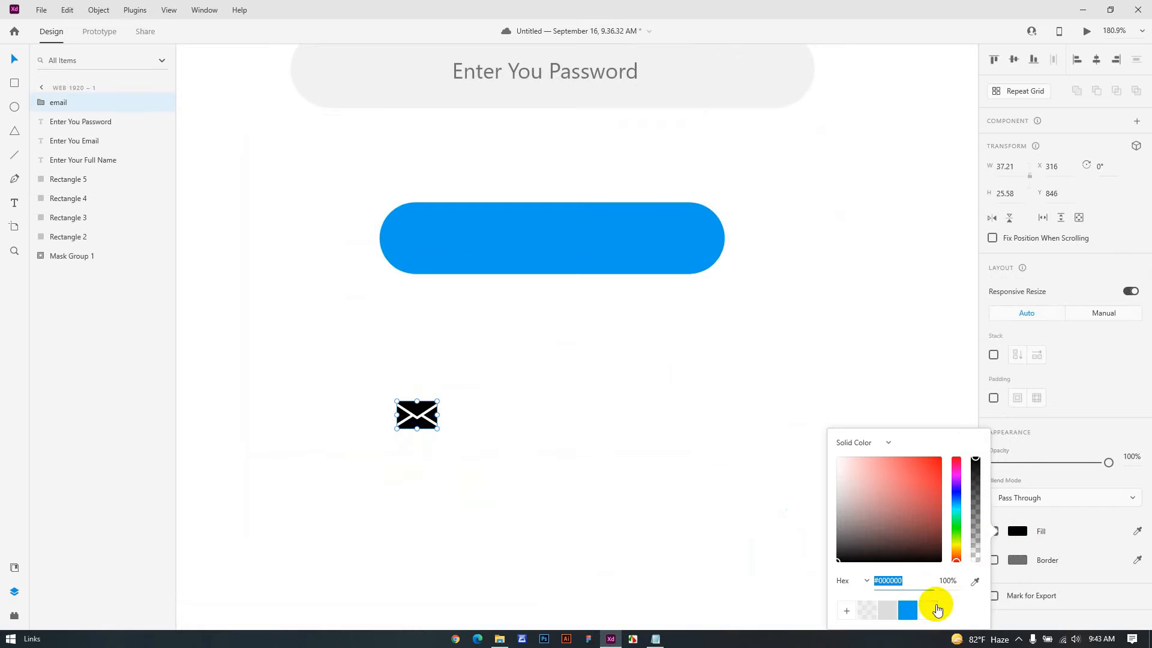
left_click(887, 611)
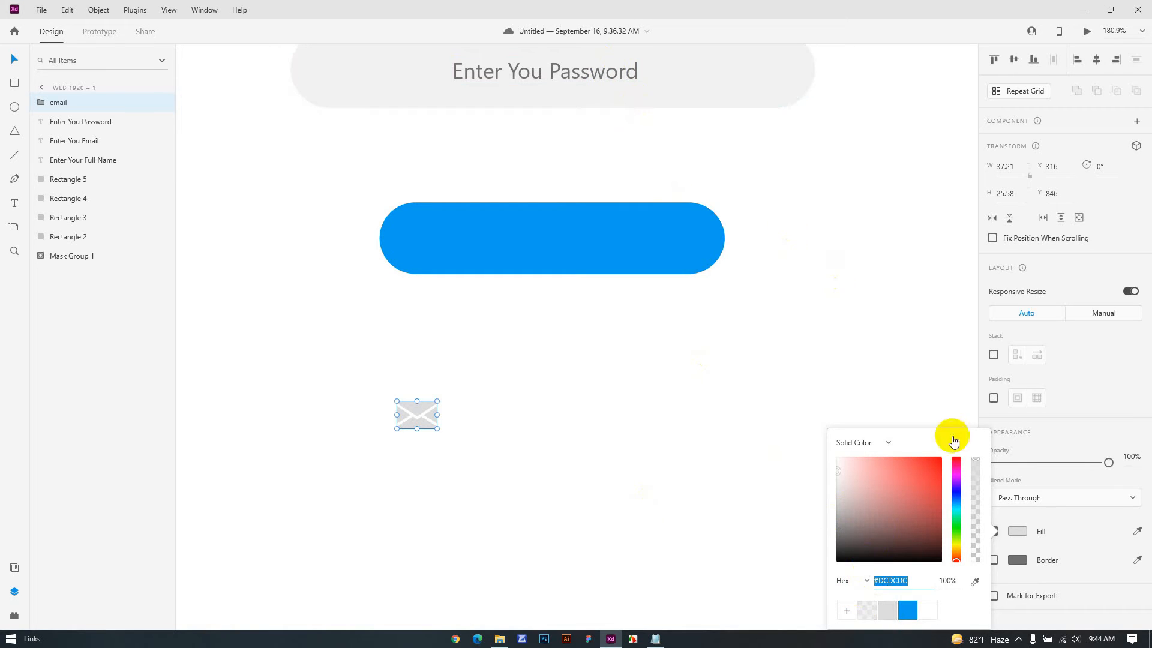
left_click(1018, 564)
left_click(1017, 564)
left_click(1018, 564)
left_click(1018, 564)
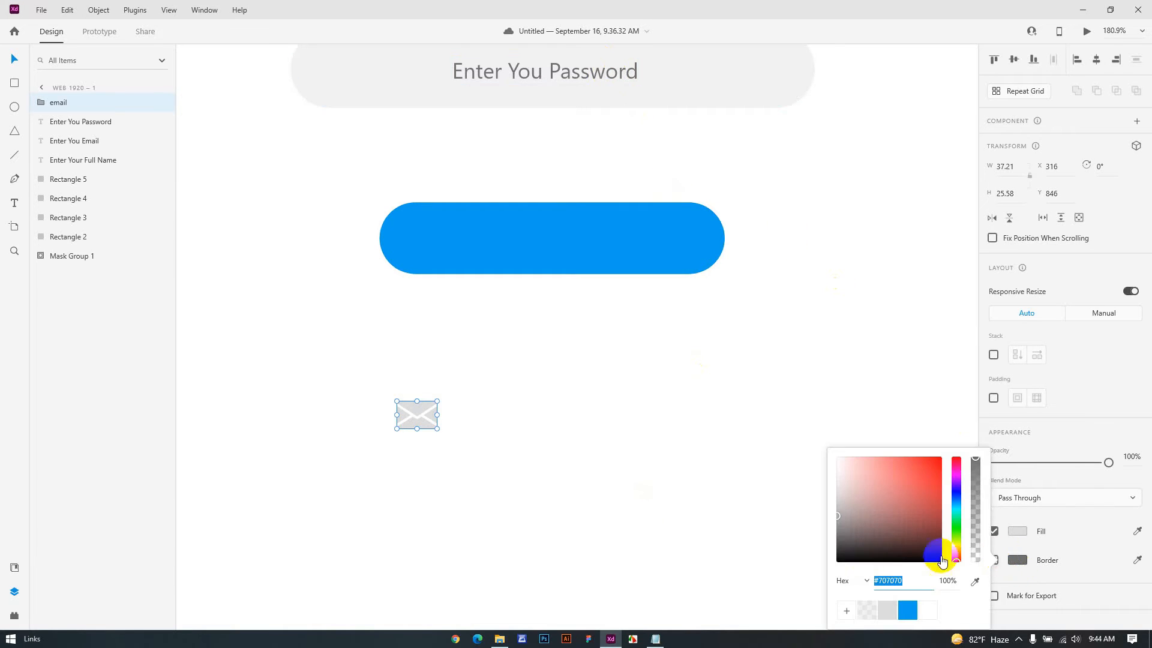
left_click(601, 420)
left_click(600, 436)
Step: Fill the email icon with the grey #707070 sampled from the password text and save that colour as a swatch
left_click(430, 417)
left_click(1012, 532)
left_click(975, 581)
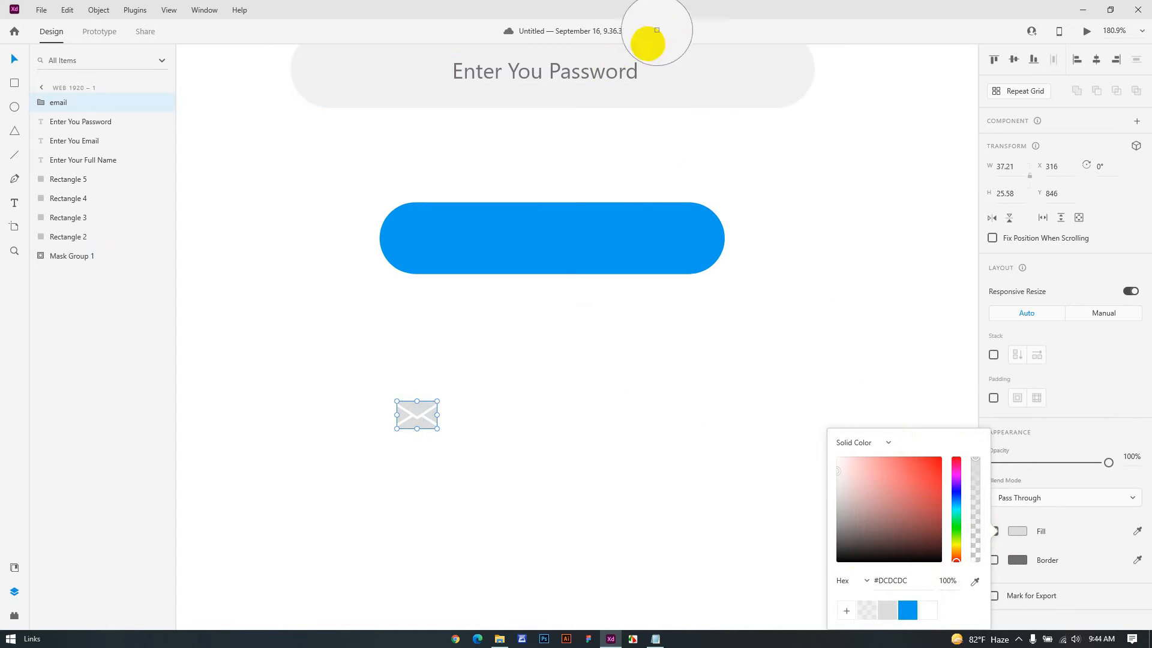
left_click(632, 63)
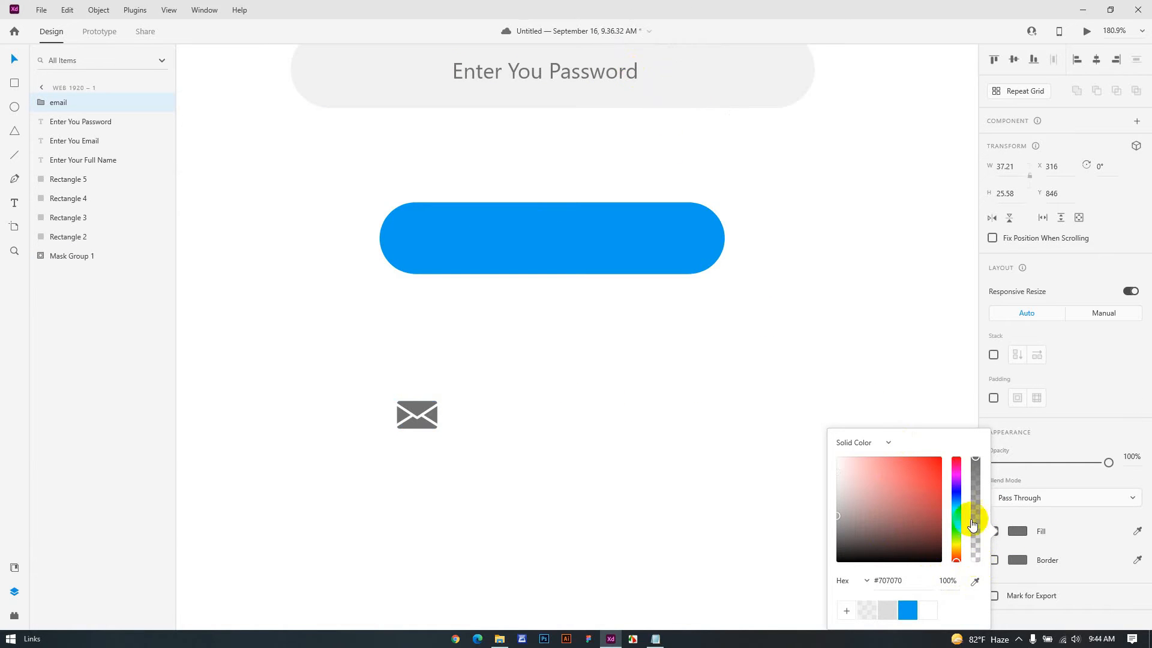
left_click(847, 611)
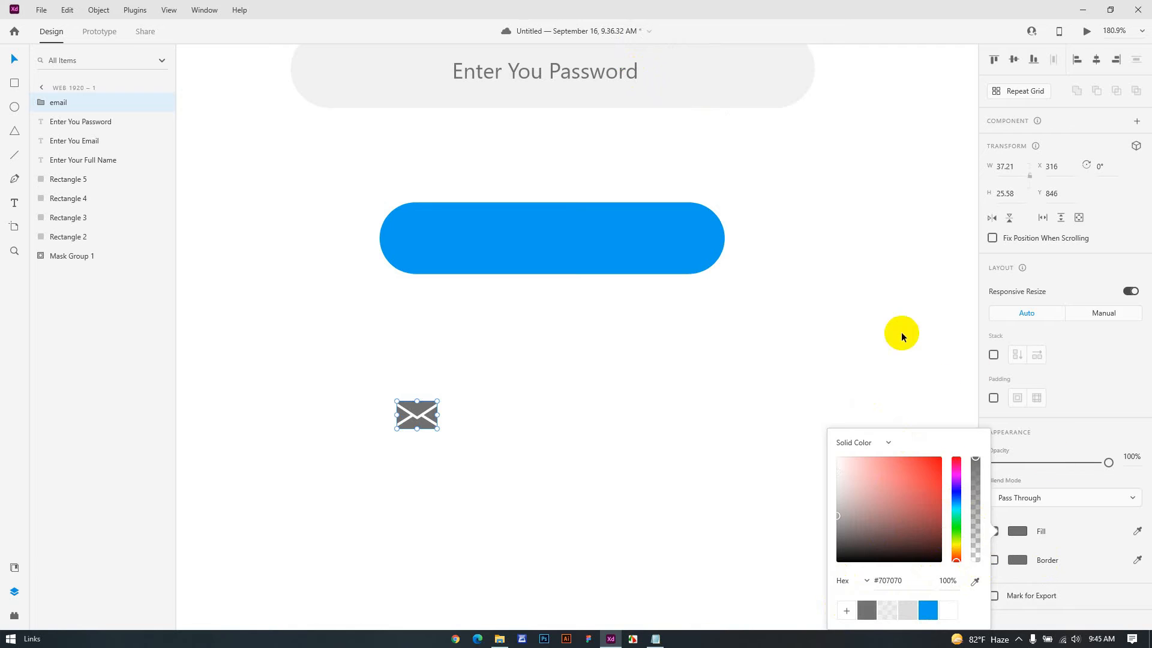
left_click(784, 335)
Step: Move the email icon into the left end of the "Enter You Email" bar
left_click_drag(417, 411, 383, 88)
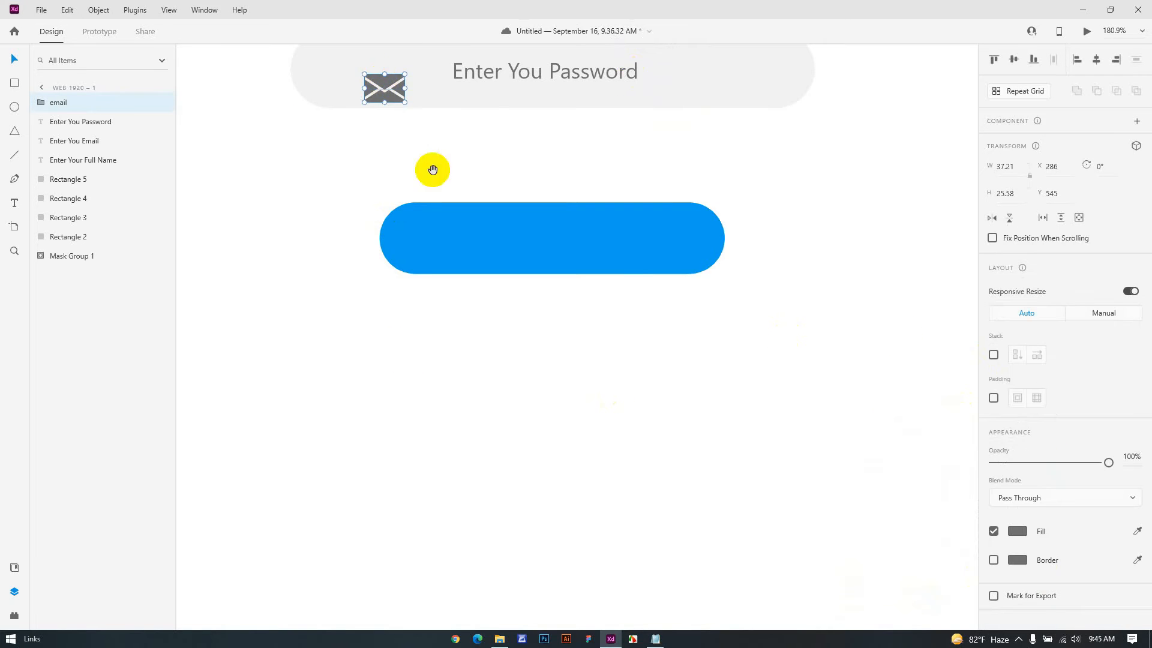
left_click_drag(567, 318, 564, 538)
left_click_drag(375, 302, 340, 145)
left_click(378, 180)
scroll(489, 352, "up", 3)
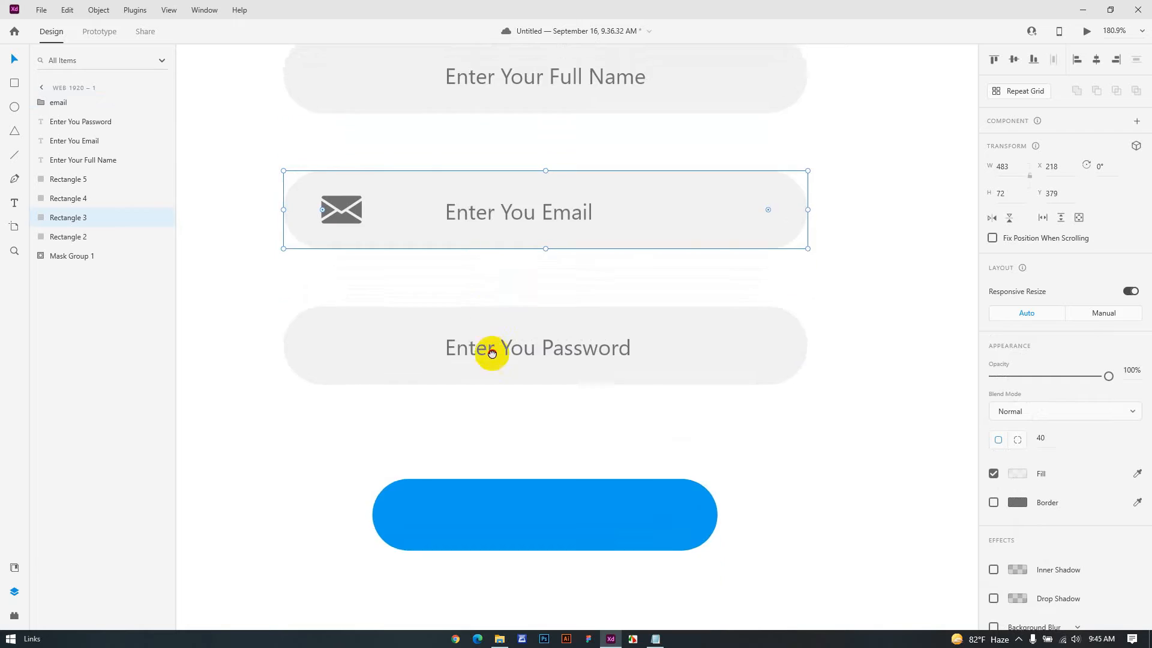
Step: Align the email icon vertically with the "Enter You Email" text
left_click(501, 327, "shift")
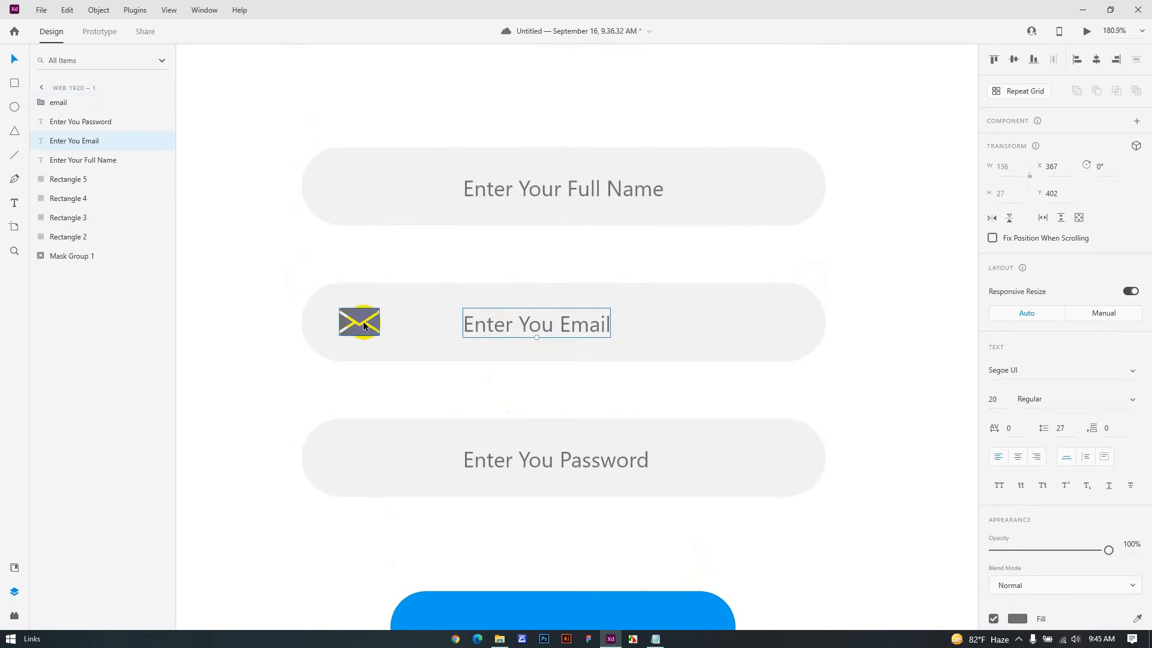
left_click(360, 317)
left_click(466, 323, "shift")
left_click(906, 299)
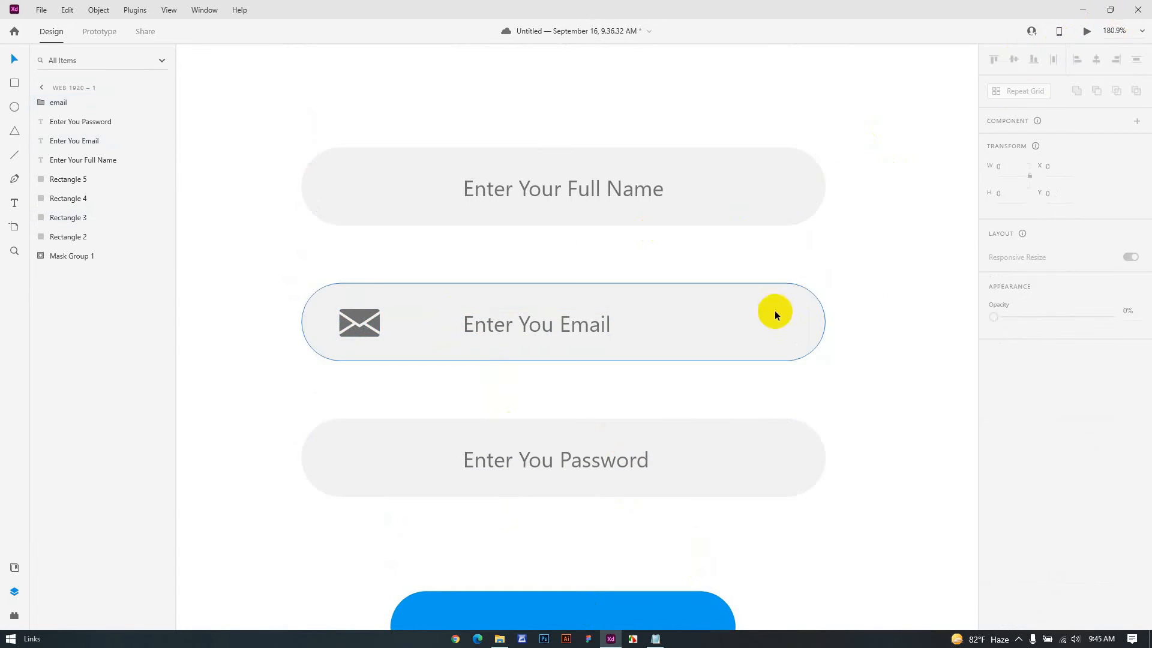
Step: Try the "user (1)" icon from the Assets folder on the artboard and delete it
left_click_drag(786, 290, 785, 314)
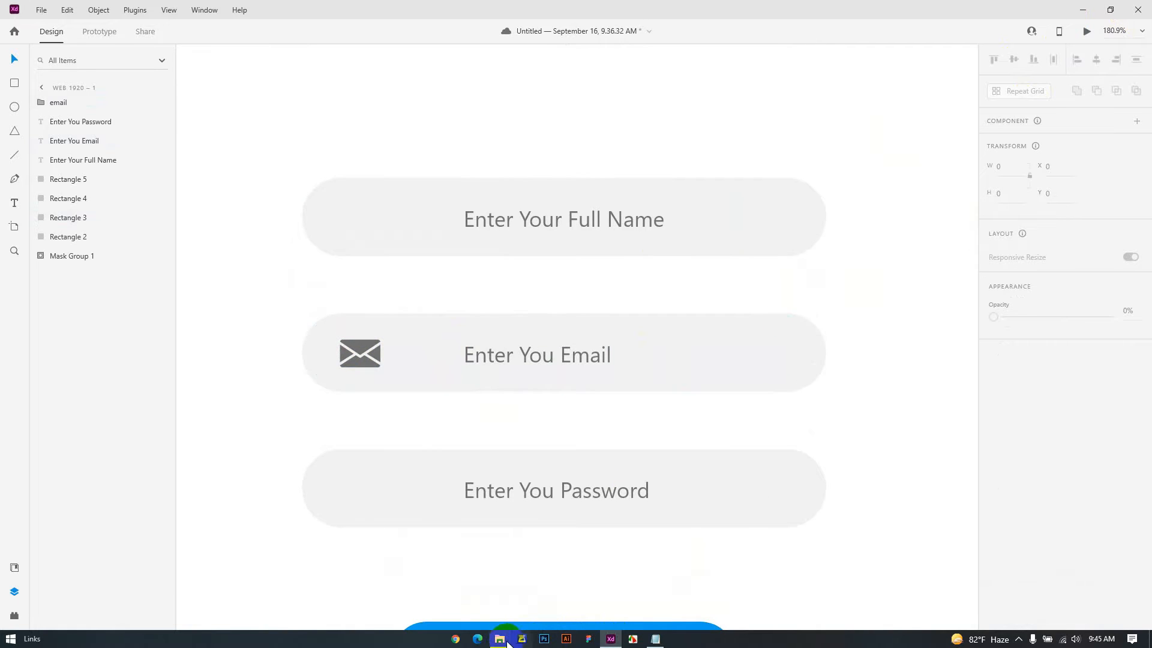
left_click(499, 638)
left_click_drag(606, 334, 931, 585)
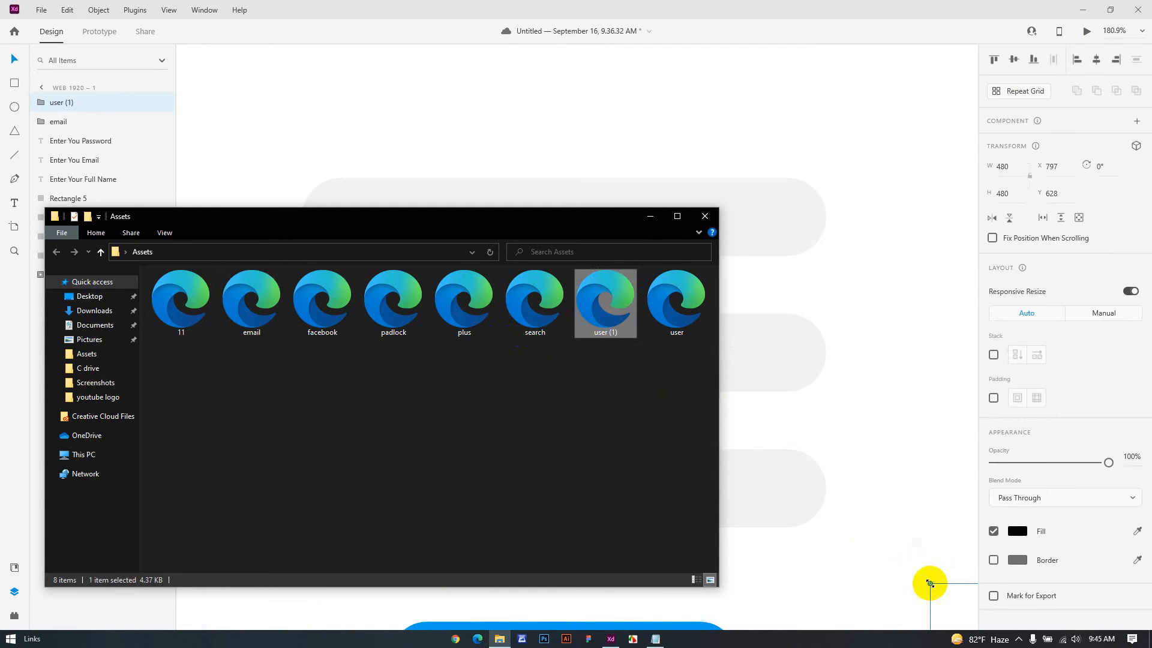
left_click(654, 216)
scroll(869, 430, "down", 5)
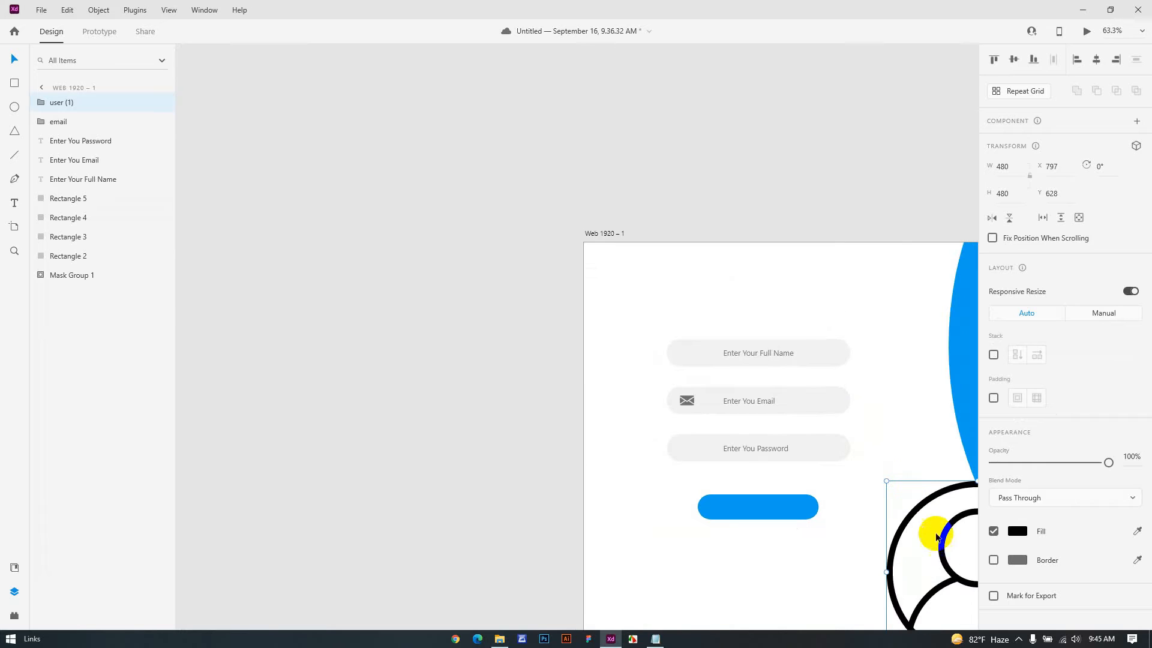
key("Delete")
Step: Import the "user" icon from the Assets folder and move it over the form to about X 327, Y 407
left_click(499, 639)
left_click_drag(666, 318, 906, 567)
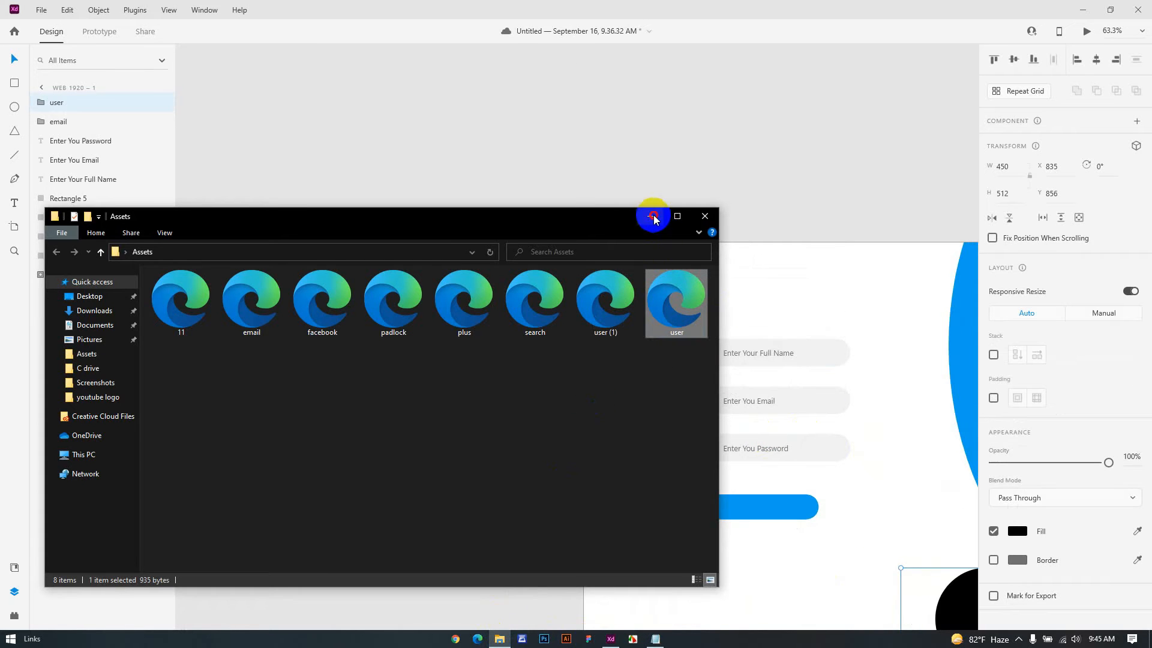
left_click(653, 216)
scroll(831, 462, "down", 5)
left_click_drag(912, 521, 690, 422)
Step: Scale the user icon down proportionally to about 28 × 31 px, similar in size to the email icon
scroll(883, 471, "up", 6)
scroll(864, 465, "down", 4)
scroll(648, 428, "up", 2)
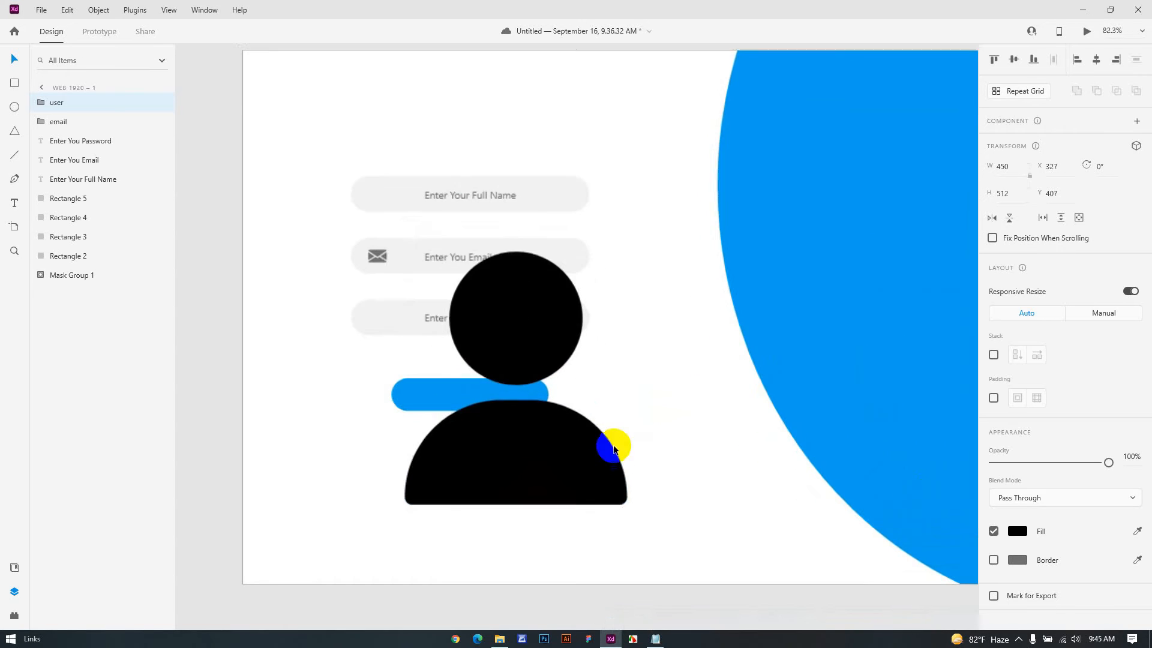
left_click_drag(628, 503, 454, 283)
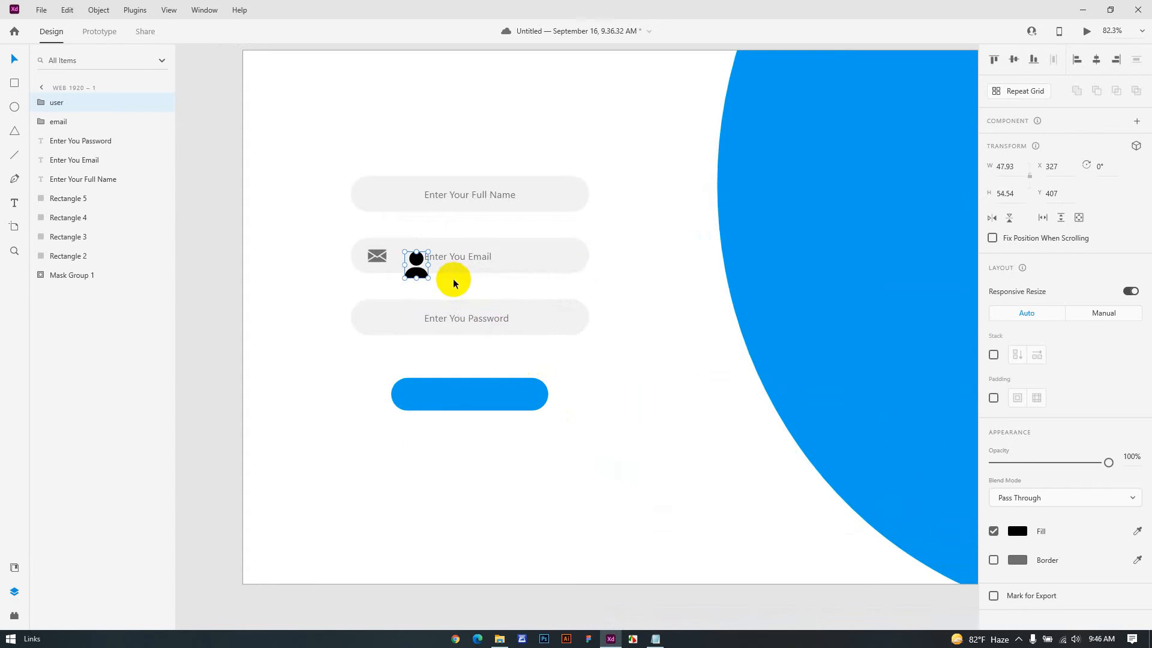
left_click(379, 256)
left_click(420, 271)
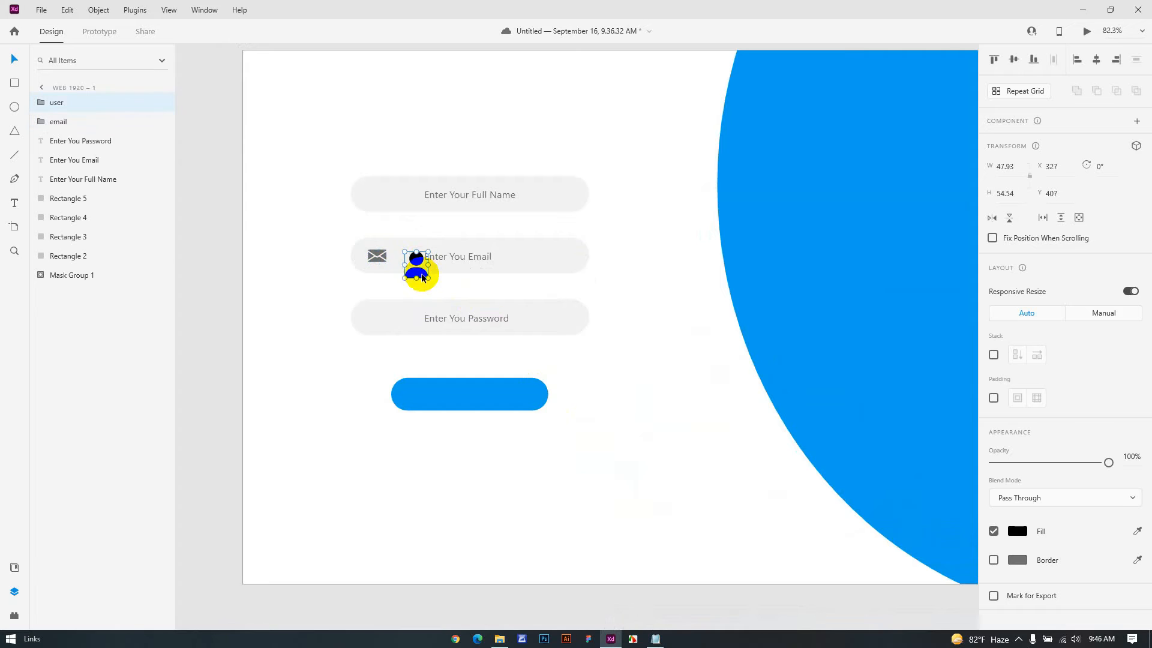
left_click_drag(426, 275, 422, 270)
scroll(424, 265, "up", 5)
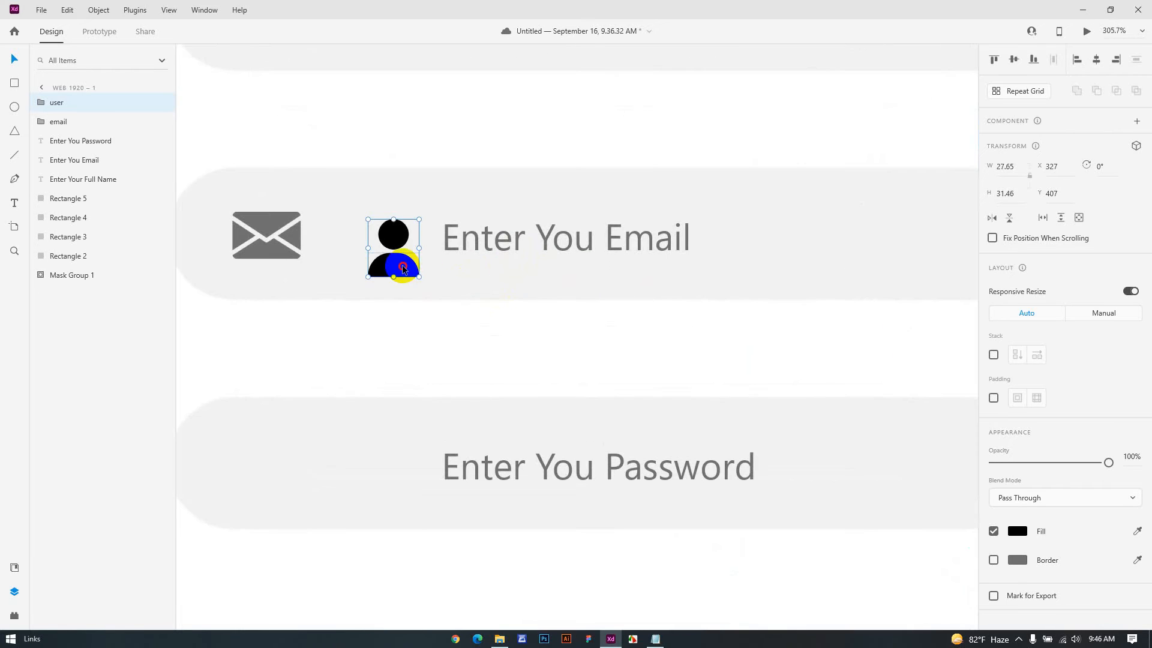
Step: Move the user icon beside the email icon to about X 302, Y 402 and resize it to about 26 × 27 px
left_click_drag(403, 268, 358, 250)
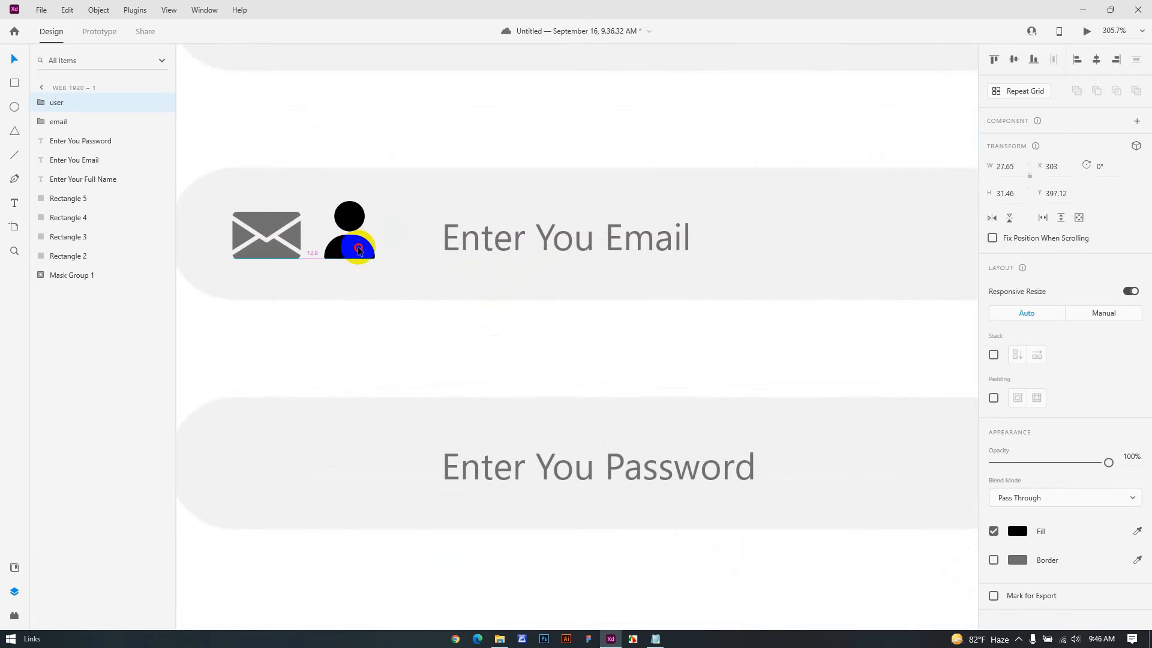
left_click_drag(374, 201, 371, 209)
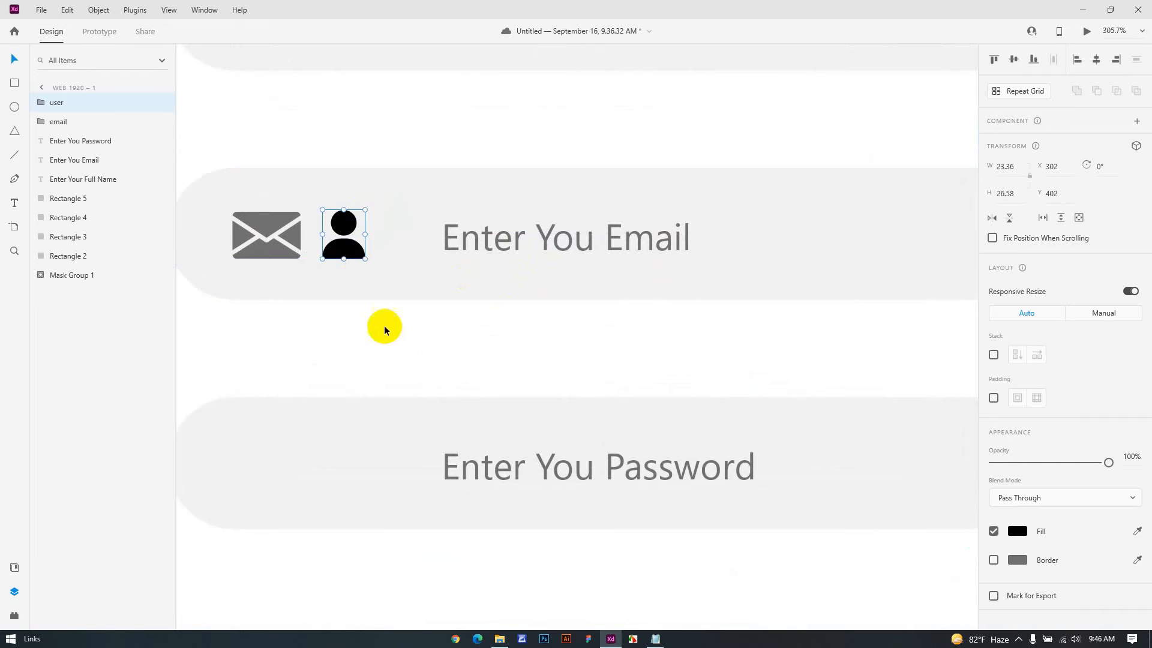
left_click(373, 342)
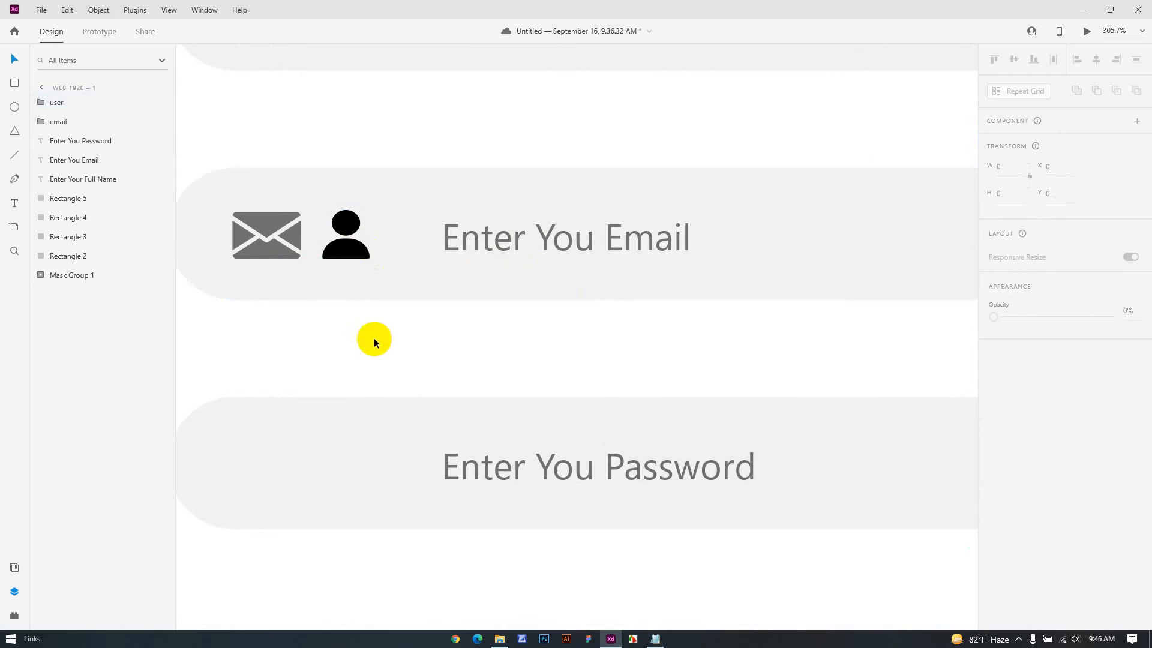
Step: Fill the user icon with grey #707070 and enlarge it to about 28 × 29 px
left_click(343, 235)
left_click(1016, 530)
left_click(868, 613)
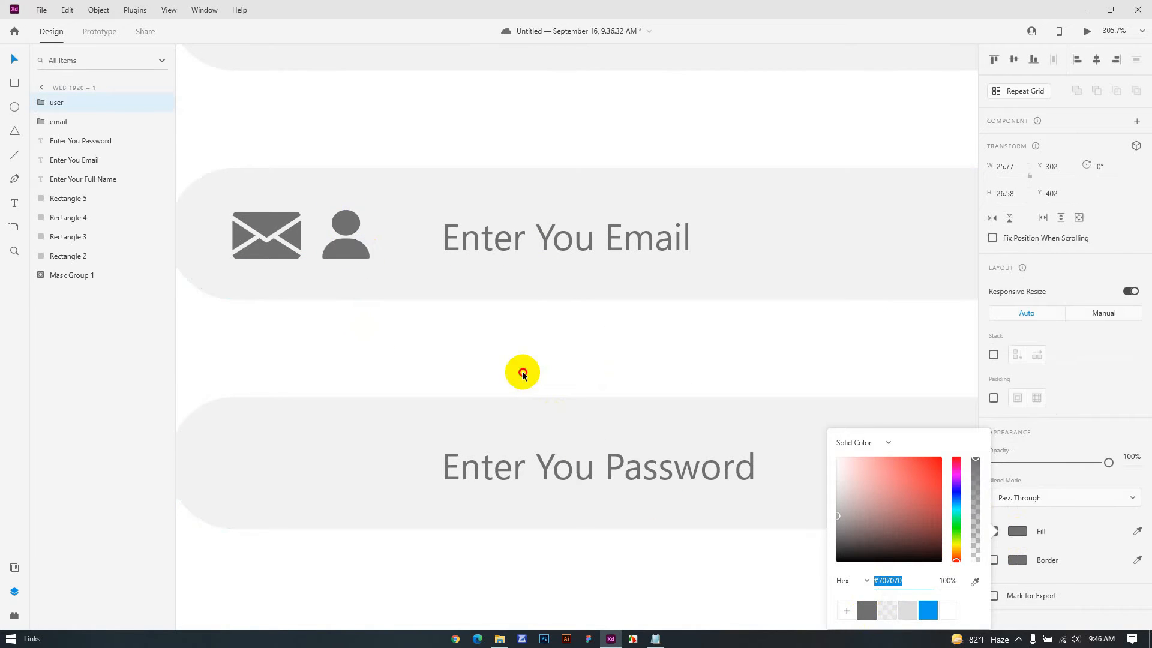
left_click(522, 373)
left_click(338, 250)
left_click_drag(369, 259, 373, 262)
Step: Move the user icon into the full-name bar, left-aligned with the email icon, and align it vertically with the "Enter Your Full Name" text
scroll(522, 457, "up", 3)
scroll(522, 458, "left", 2)
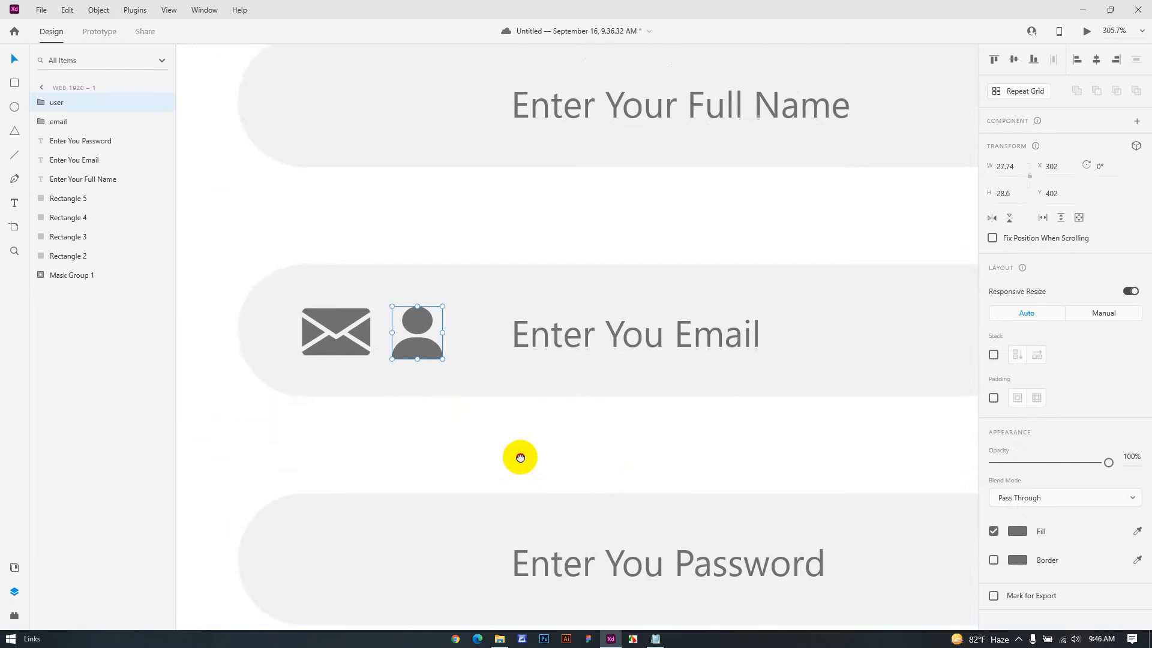
left_click_drag(451, 382, 364, 154)
left_click(360, 136)
left_click(640, 154, "shift")
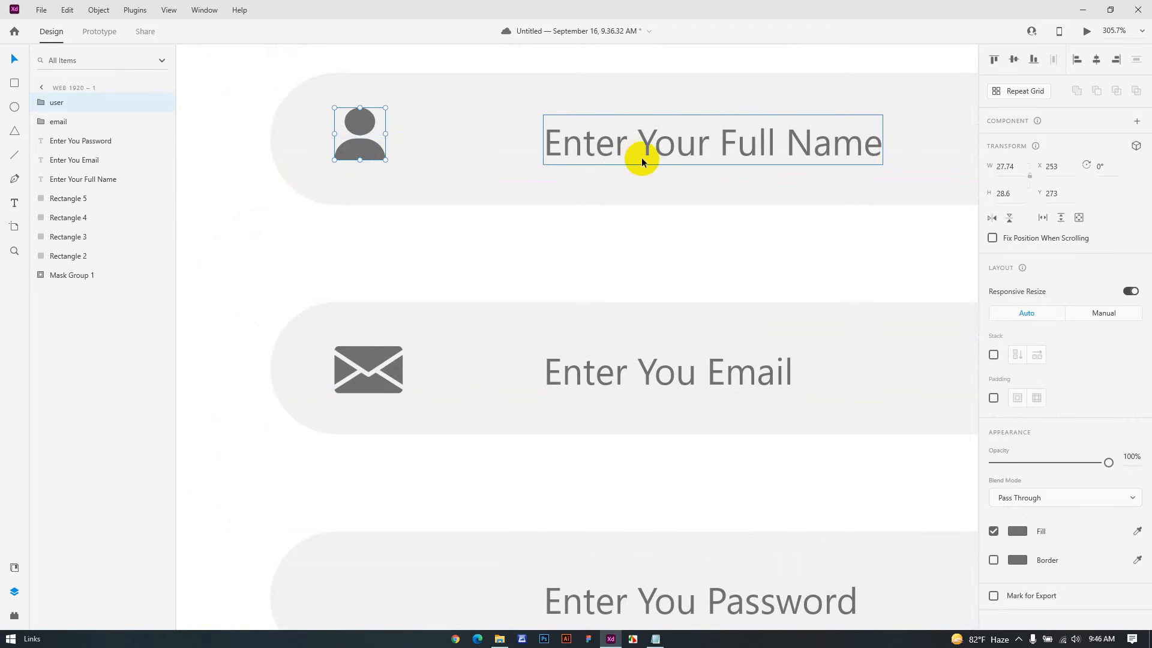
left_click(1014, 60)
left_click(586, 232)
left_click_drag(355, 146, 356, 143)
left_click(429, 244)
Step: Import the "padlock" icon from the Assets folder onto the empty lower part of the artboard, at about X 1013, Y 887
scroll(480, 253, "down", 6)
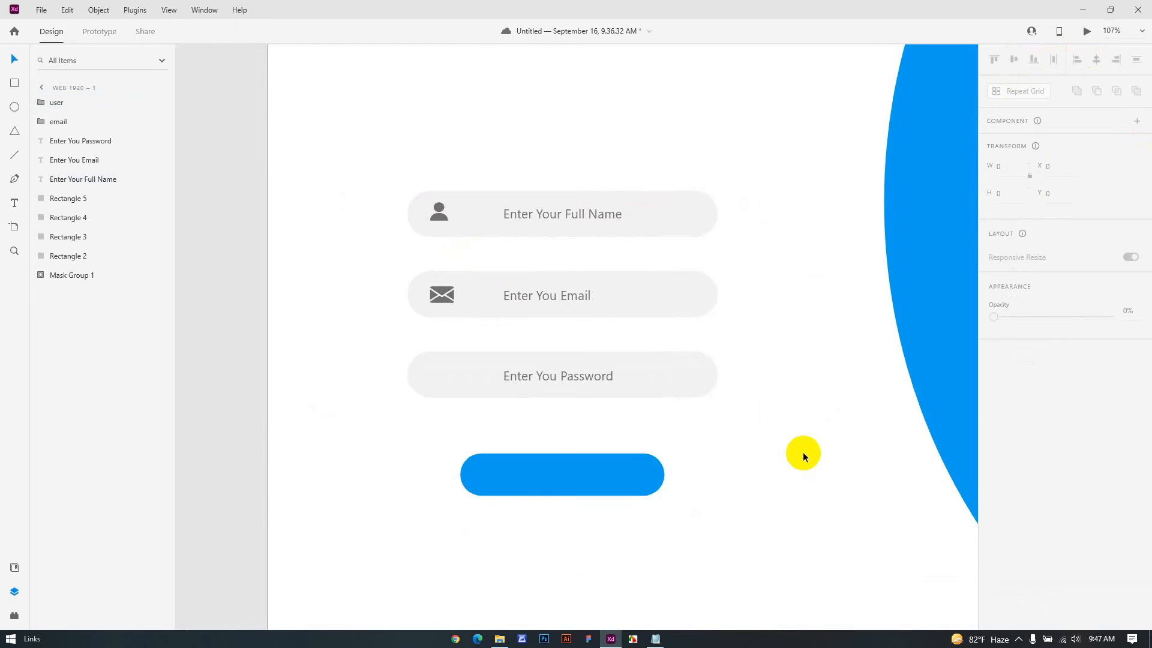
left_click_drag(943, 595, 931, 531)
left_click(499, 639)
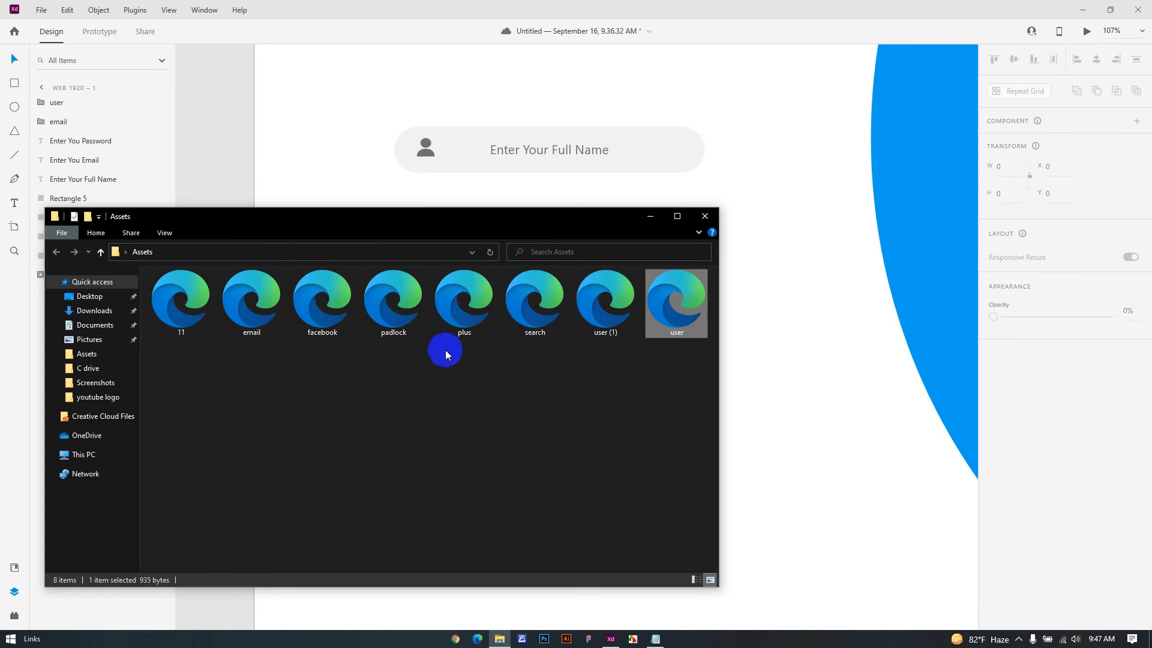
left_click_drag(394, 304, 906, 534)
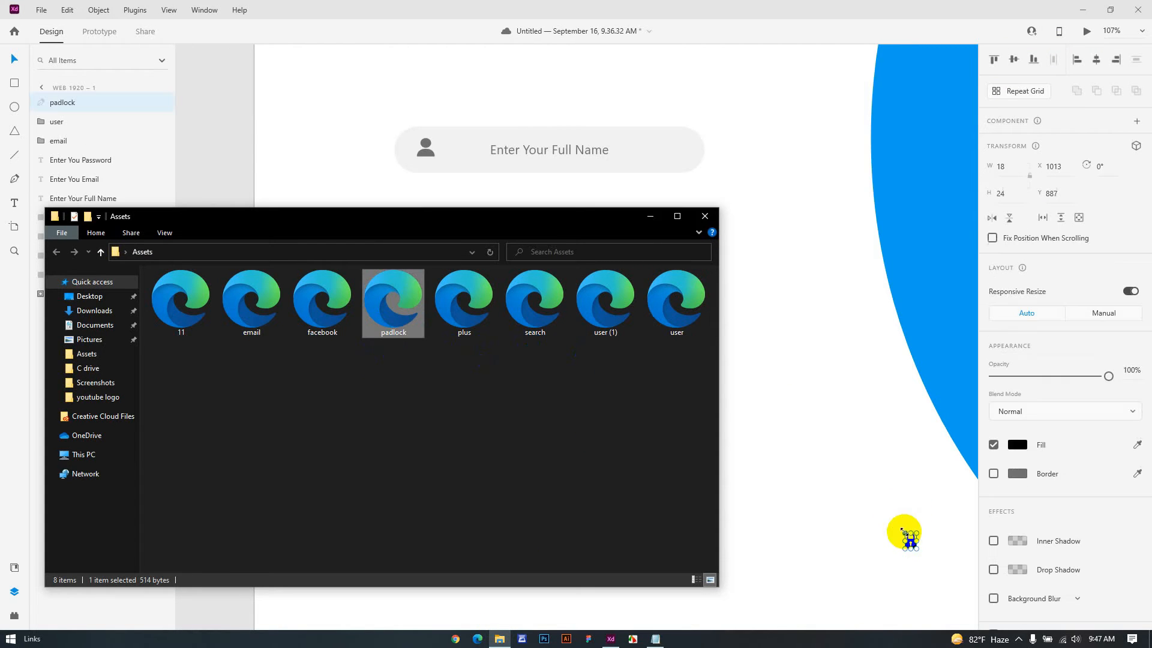
left_click(650, 216)
Step: Fill the padlock icon with the same grey as the other icons and enlarge it slightly
scroll(916, 535, "up", 10)
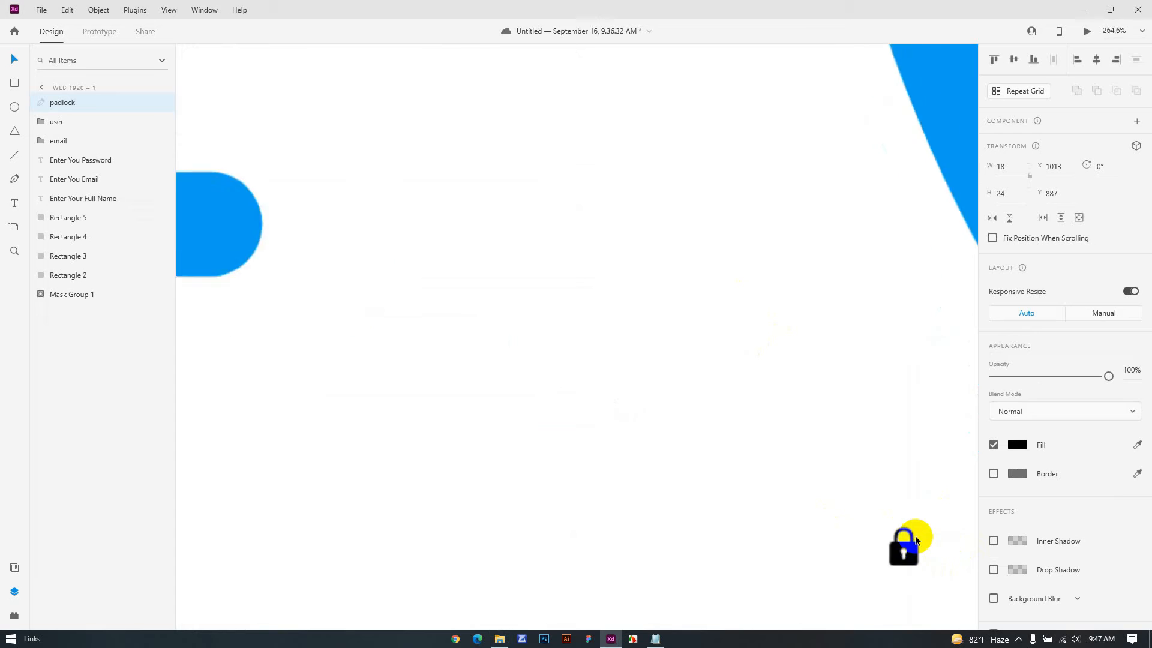
left_click(1013, 449)
left_click(870, 526)
left_click(916, 531)
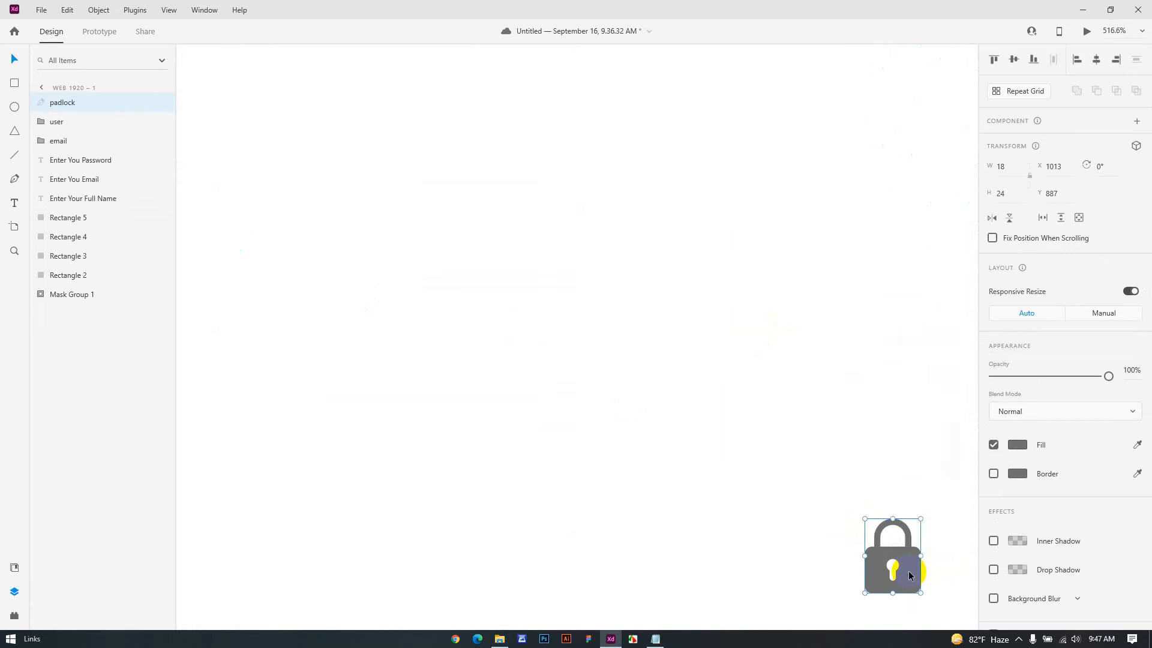
left_click_drag(923, 519, 924, 516)
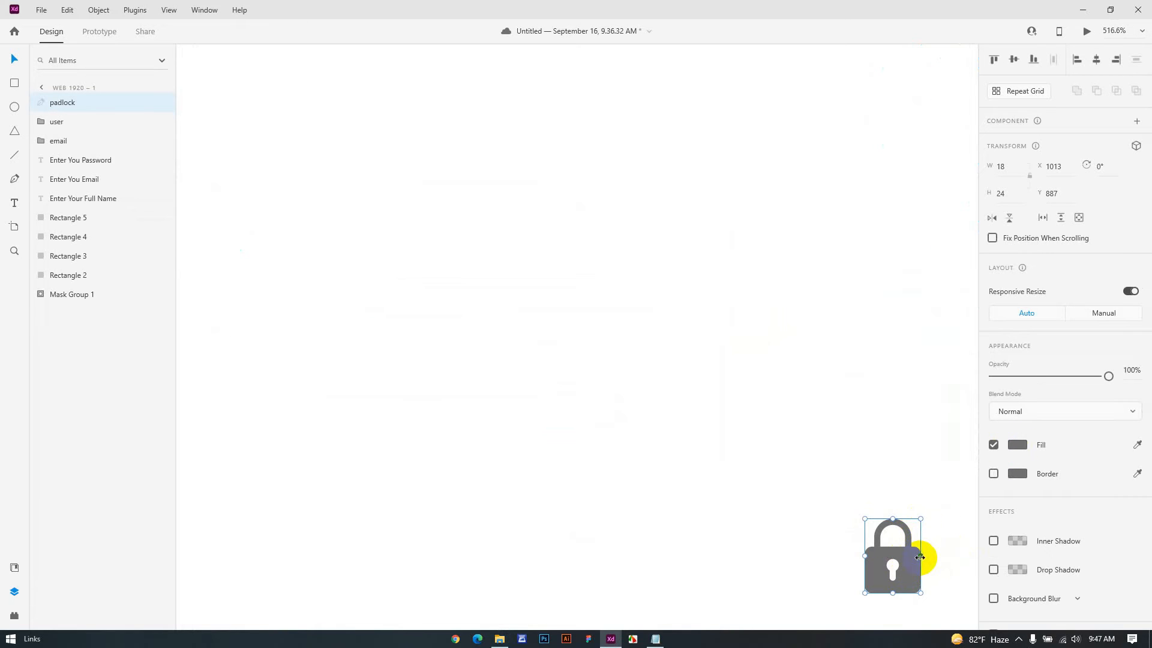
left_click_drag(924, 557, 927, 557)
left_click(895, 429)
Step: Move the padlock icon into the password bar below the email icon and line it up with the "Enter You Password" text
scroll(921, 455, "down", 3)
left_click_drag(912, 494, 429, 220)
left_click_drag(544, 325, 867, 599)
left_click_drag(726, 463, 406, 358)
left_click(558, 360, "shift")
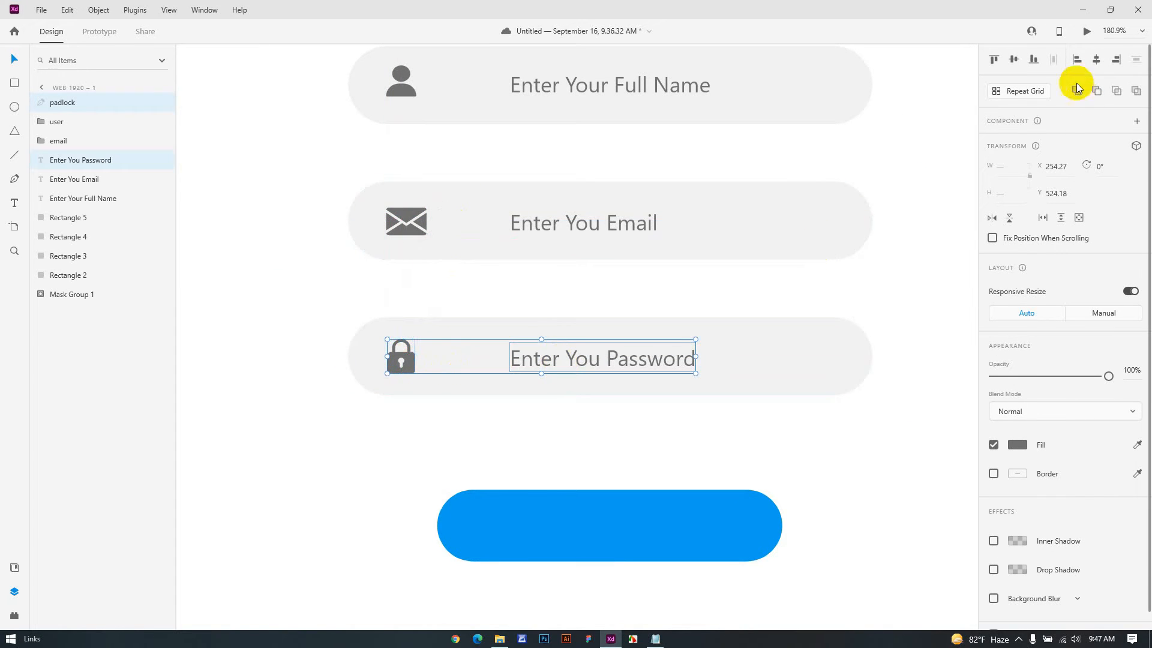
left_click(887, 430)
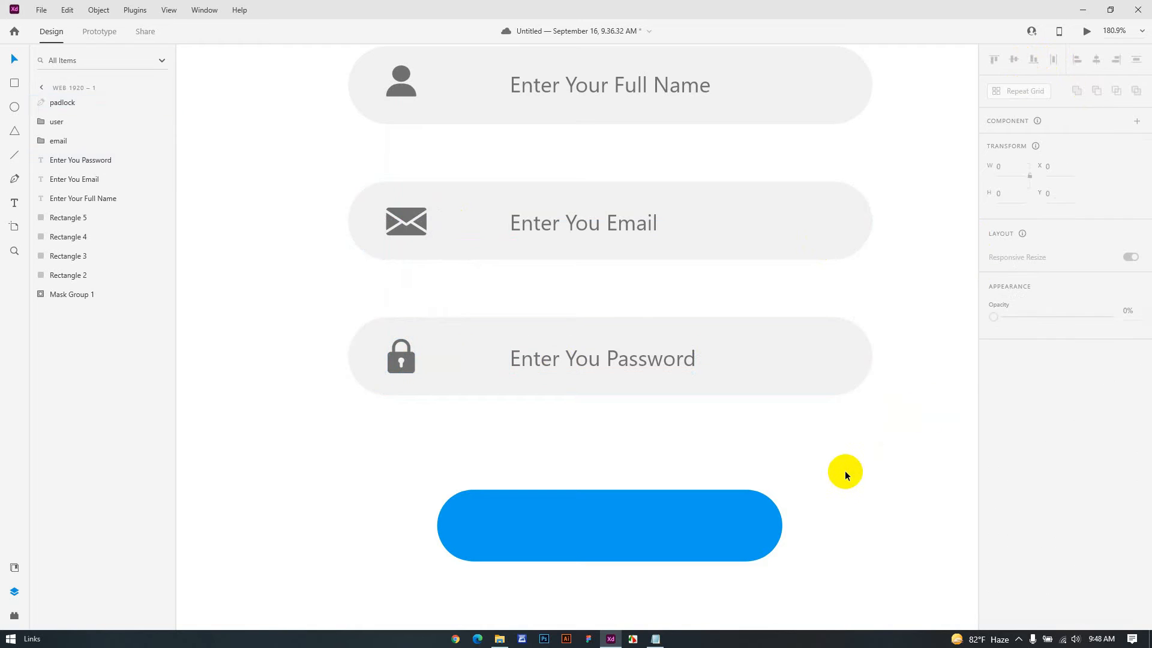
Step: Centre the blue button horizontally with the password bar
scroll(712, 451, "down", 3)
scroll(547, 449, "down", 4)
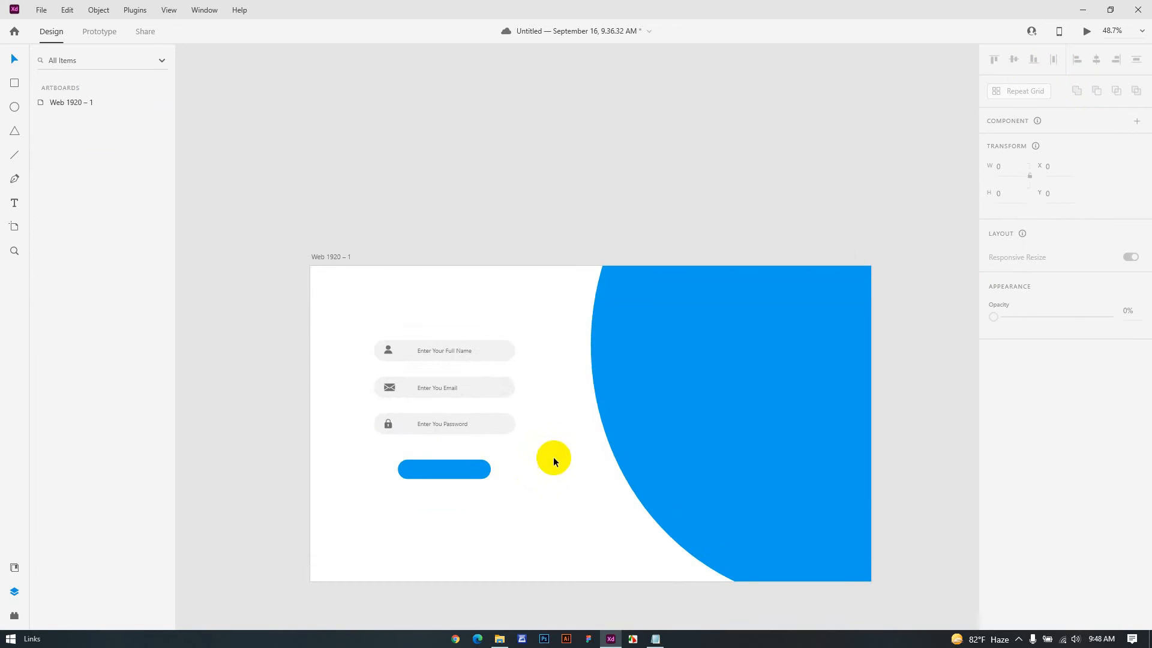
scroll(549, 459, "up", 5)
left_click_drag(523, 502, 714, 448)
left_click(567, 413)
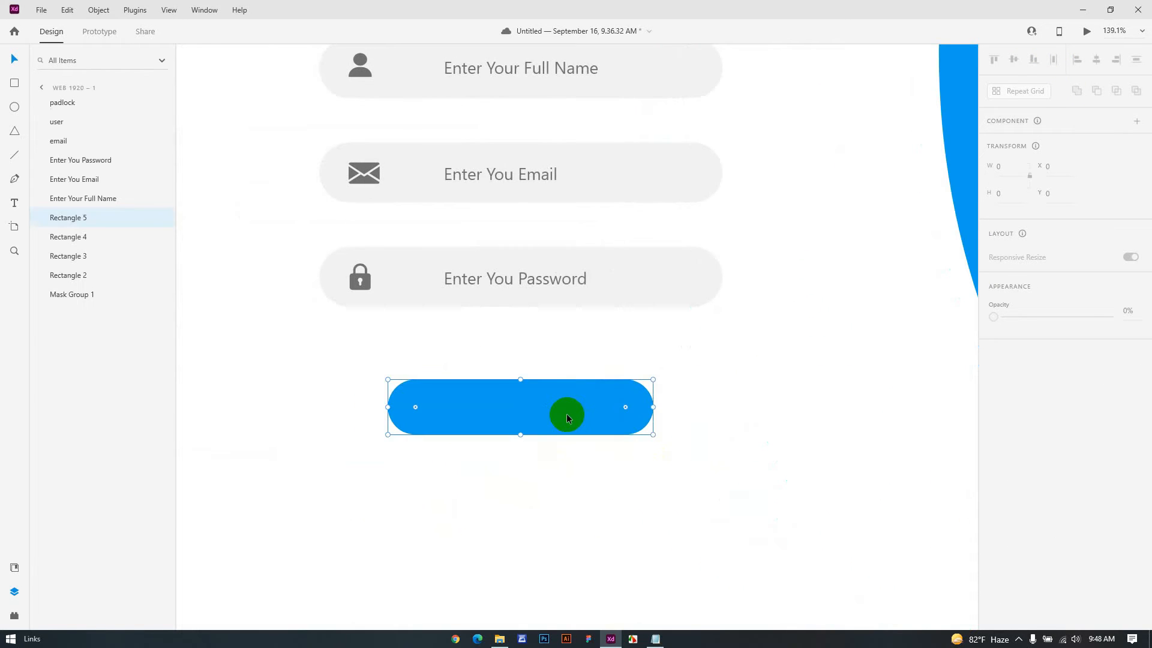
left_click(598, 290, "shift")
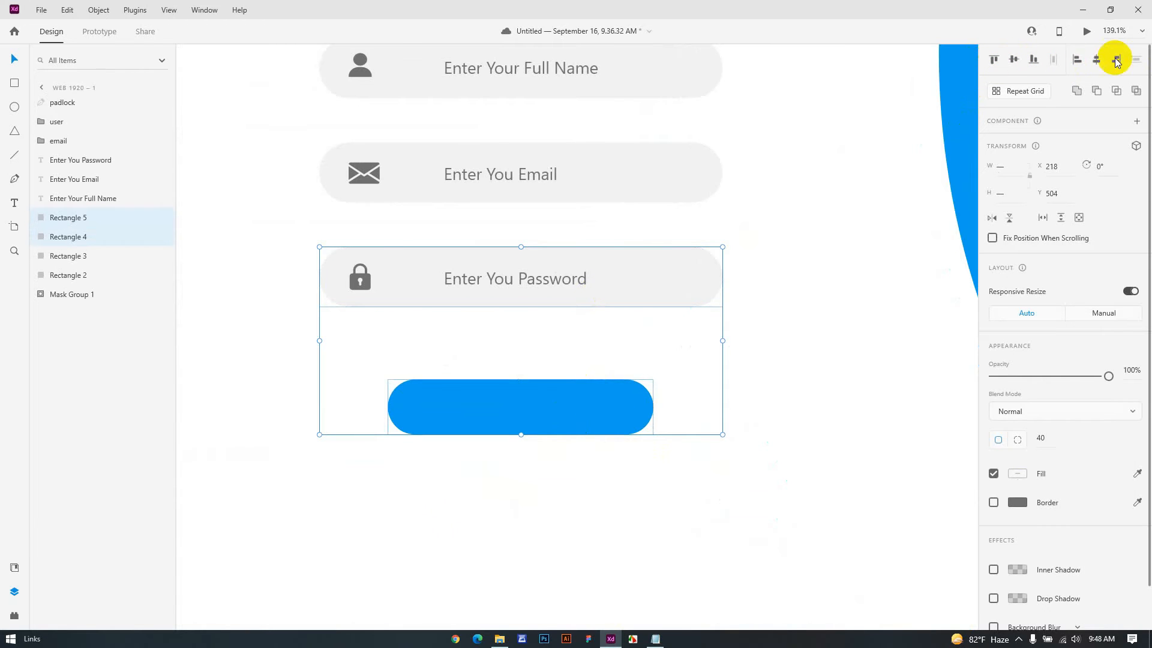
left_click(1097, 60)
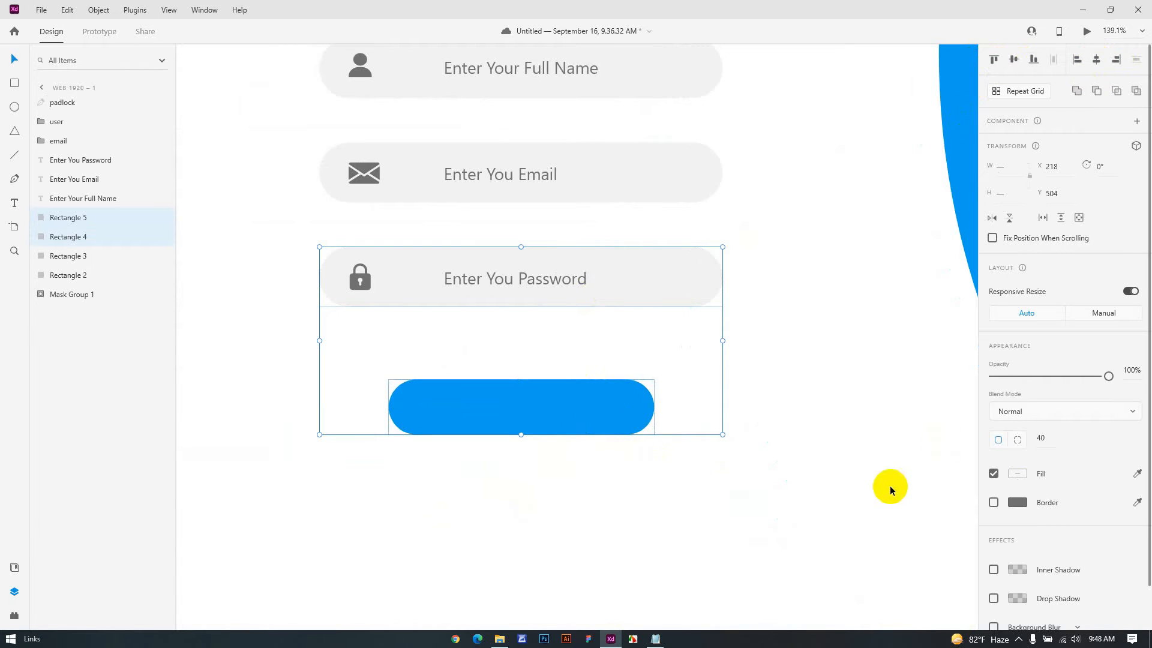
left_click(890, 485)
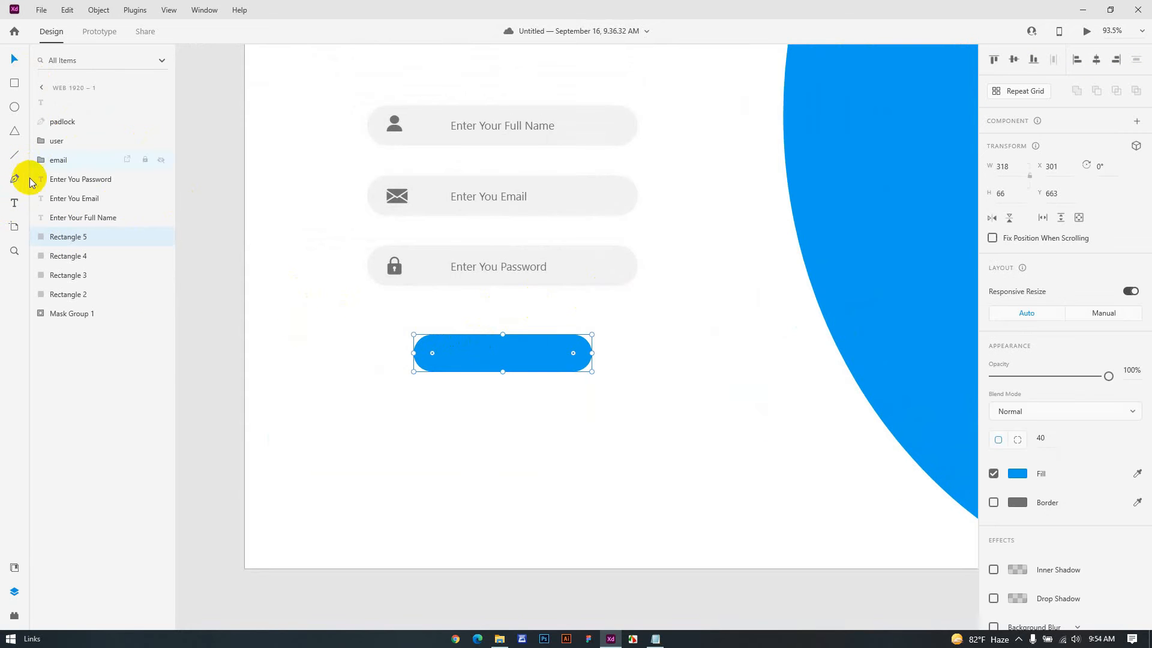
left_click(17, 203)
left_click(470, 350)
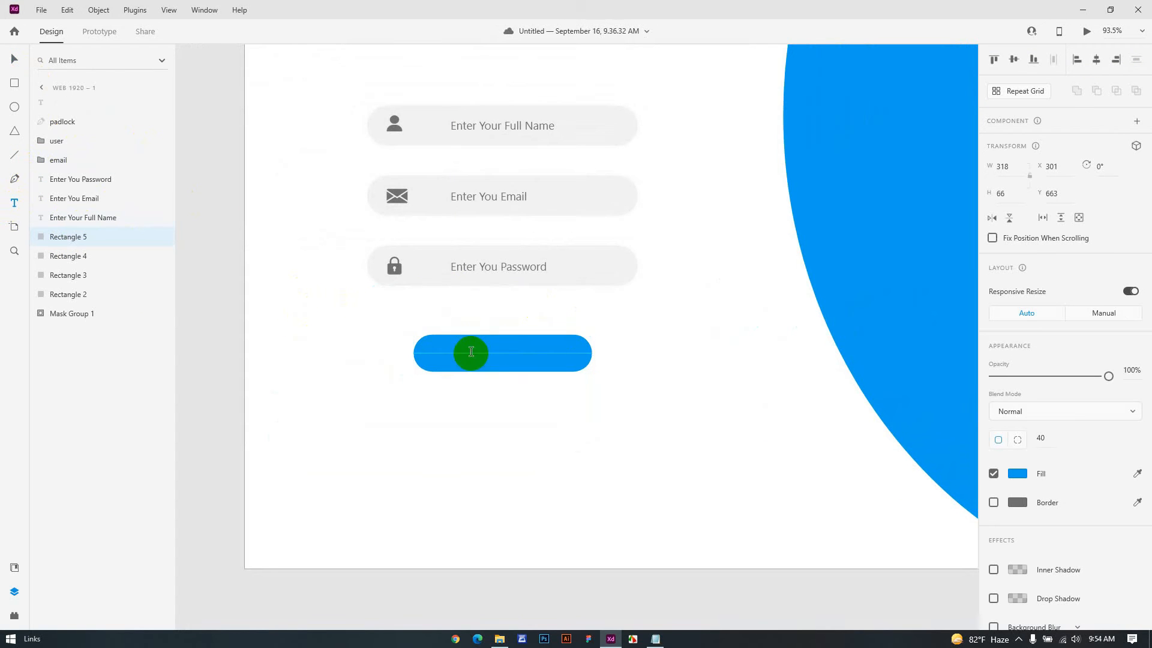
left_click(495, 352)
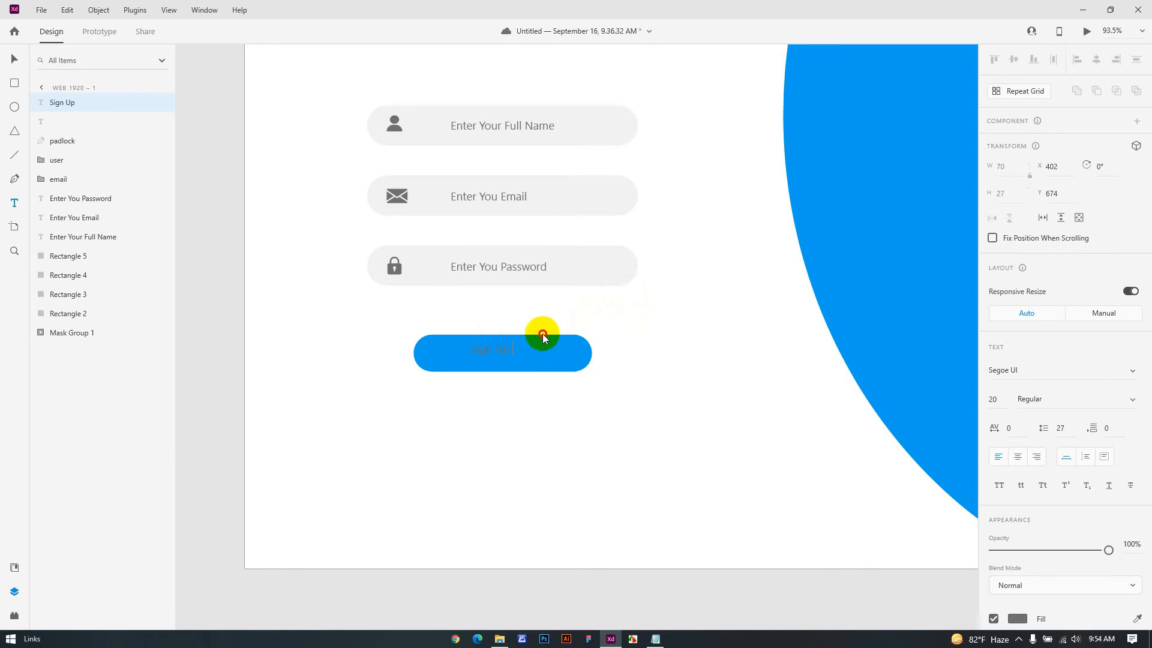
key("Escape")
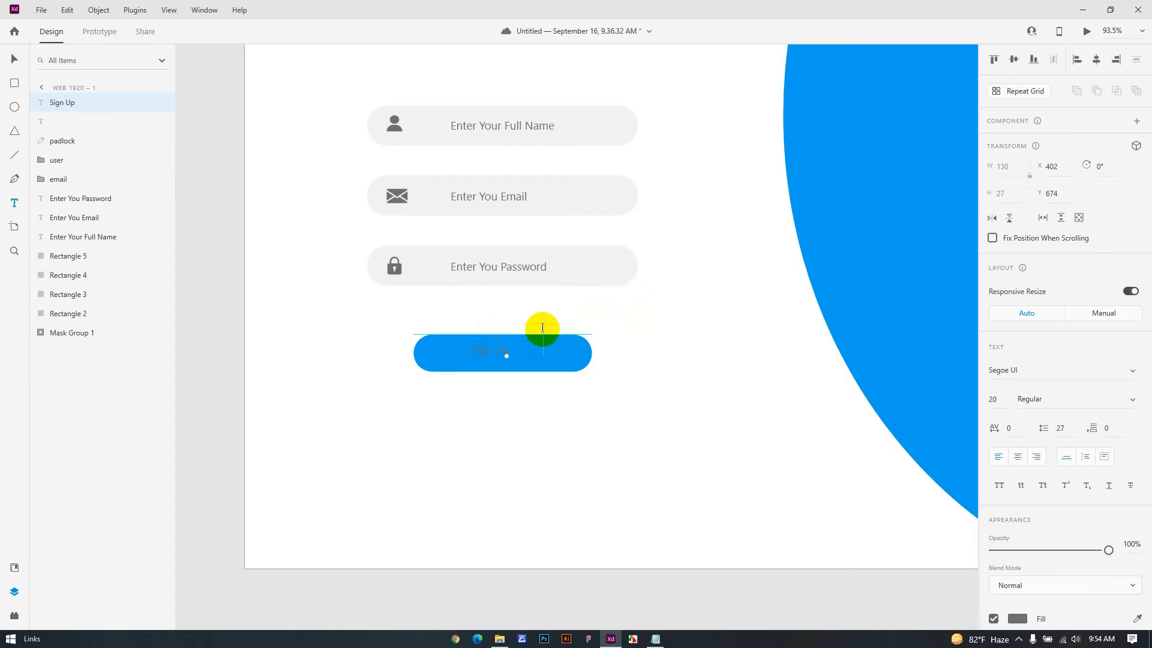
left_click(520, 347)
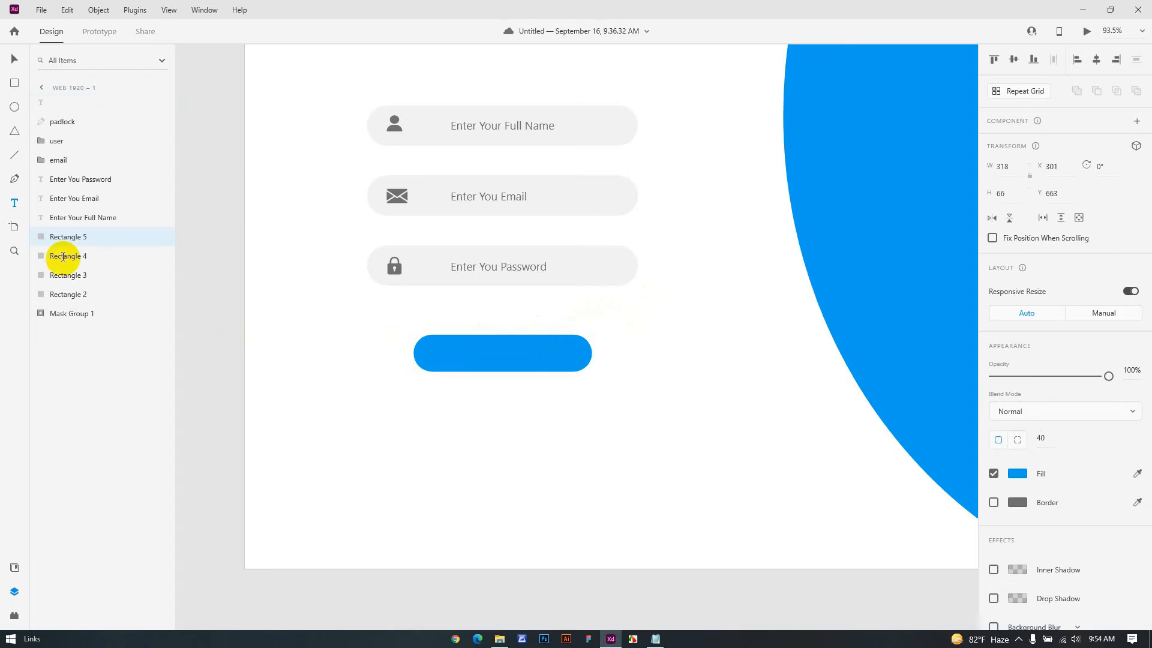
Step: Add the text "Sign Up" on the blue button and fill it with white
left_click(17, 207)
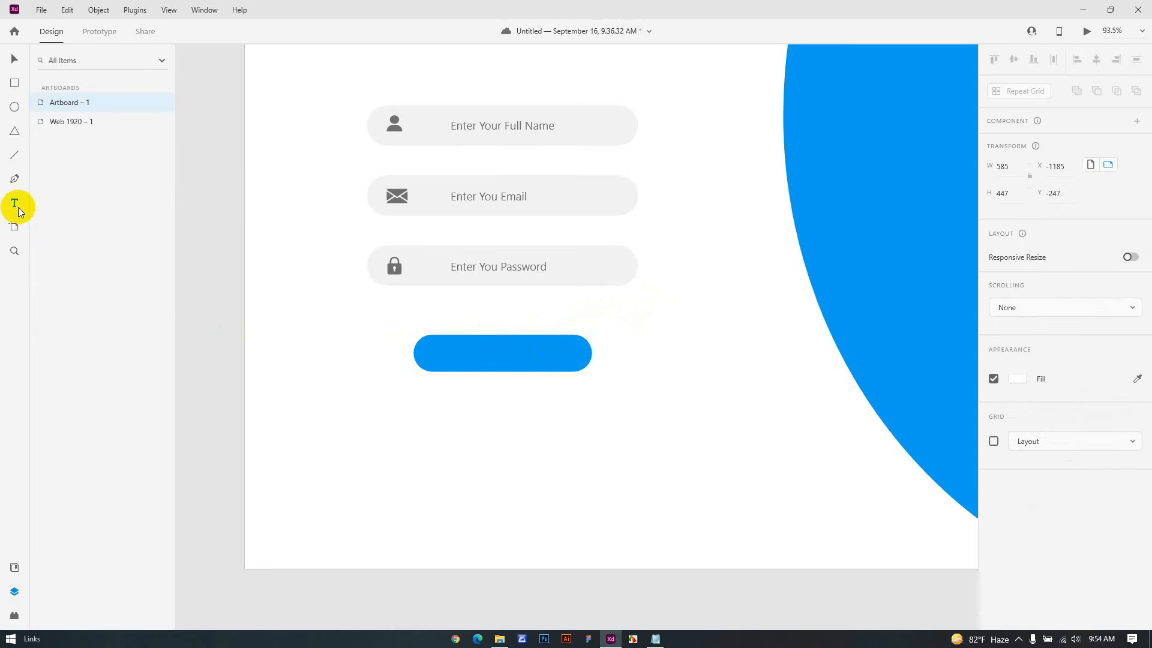
left_click(489, 353)
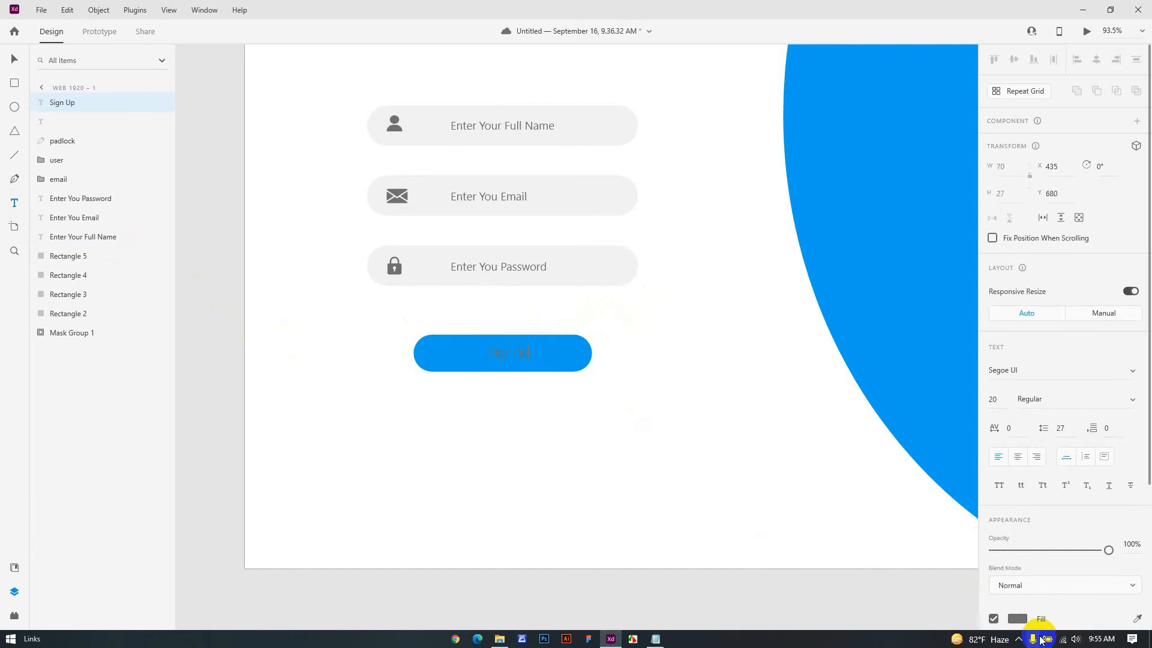
left_click(1017, 618)
left_click_drag(854, 470, 815, 450)
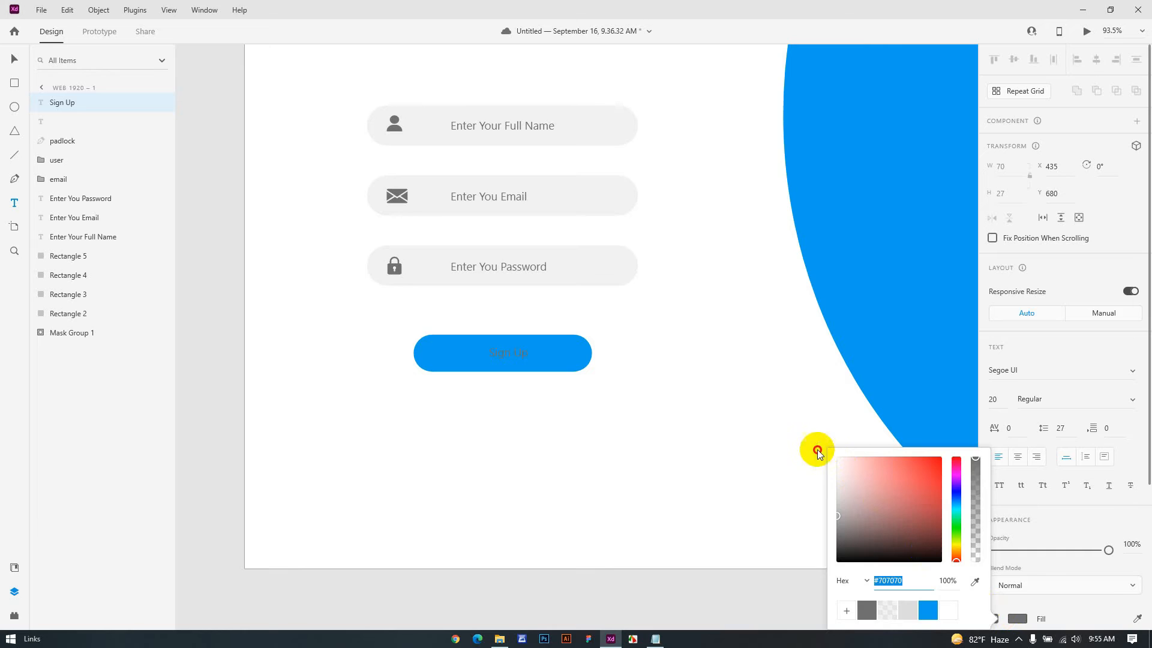
left_click(507, 351)
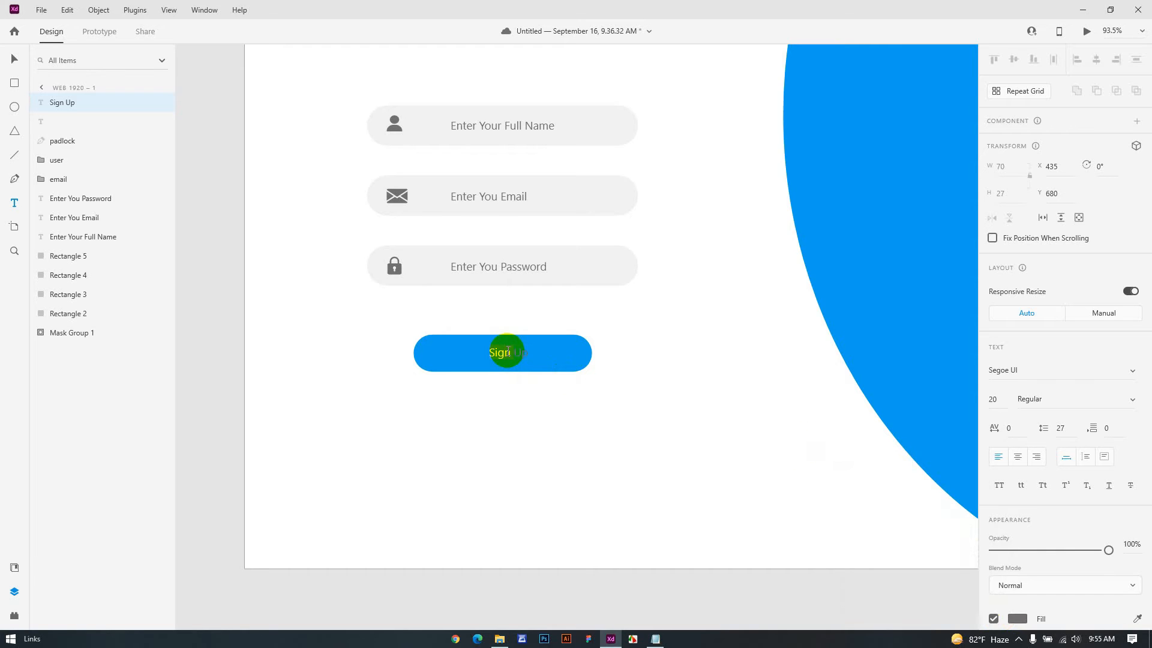
left_click(1017, 618)
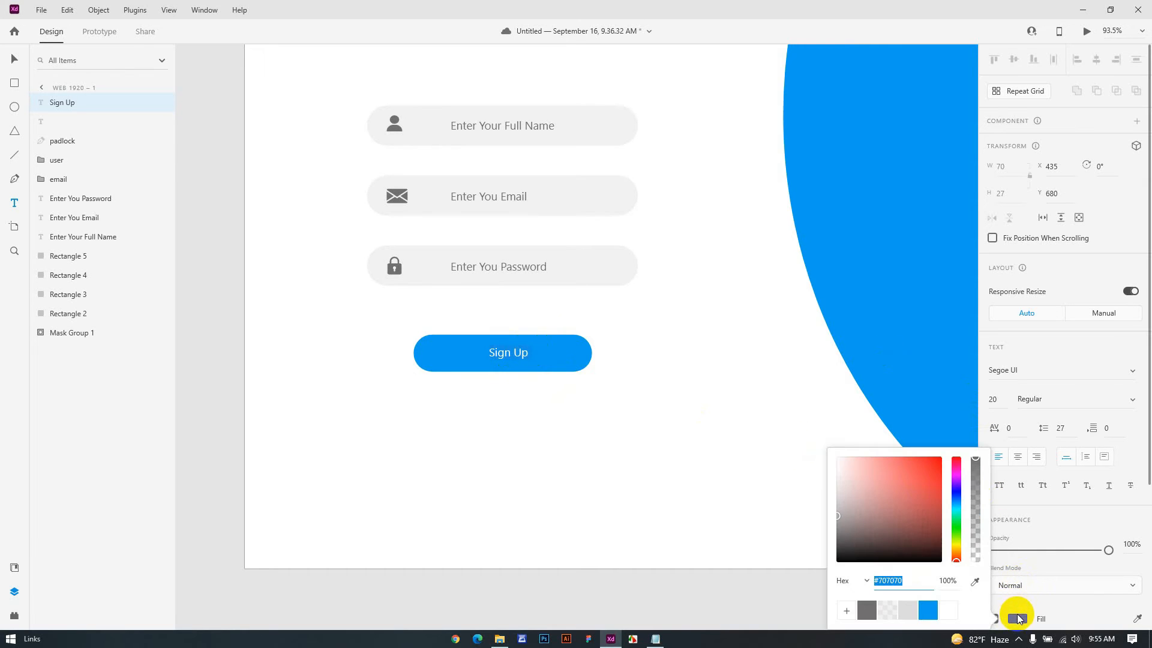
left_click_drag(849, 465, 816, 452)
left_click(771, 410)
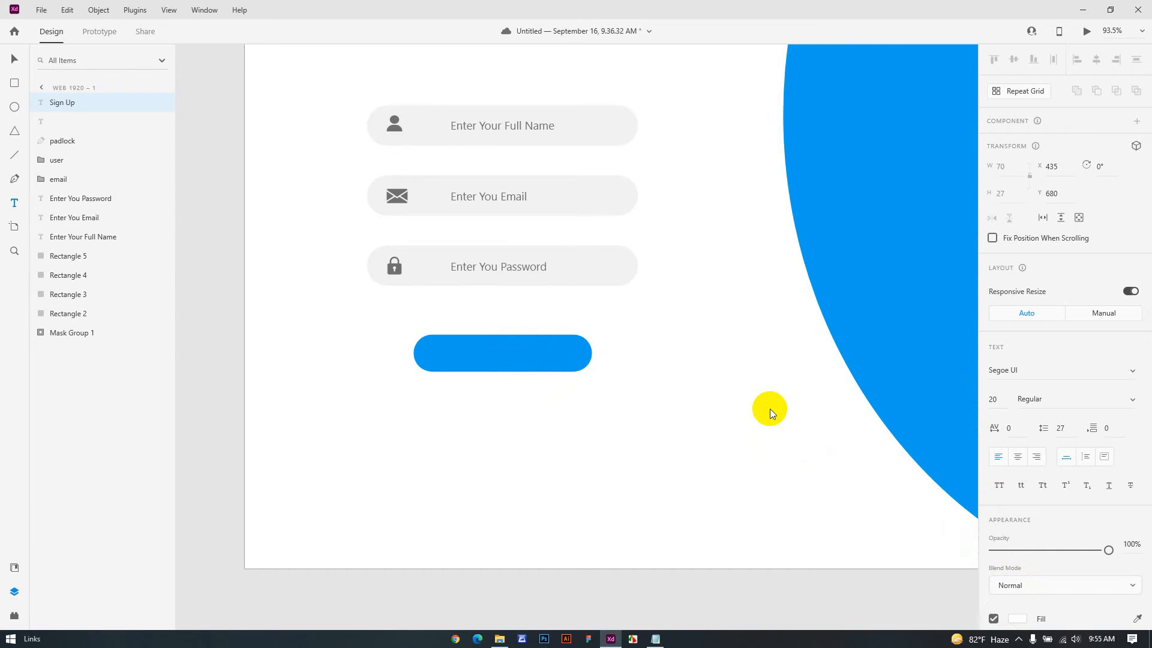
Step: Set the "Sign Up" text's font weight to Bold
left_click(1133, 402)
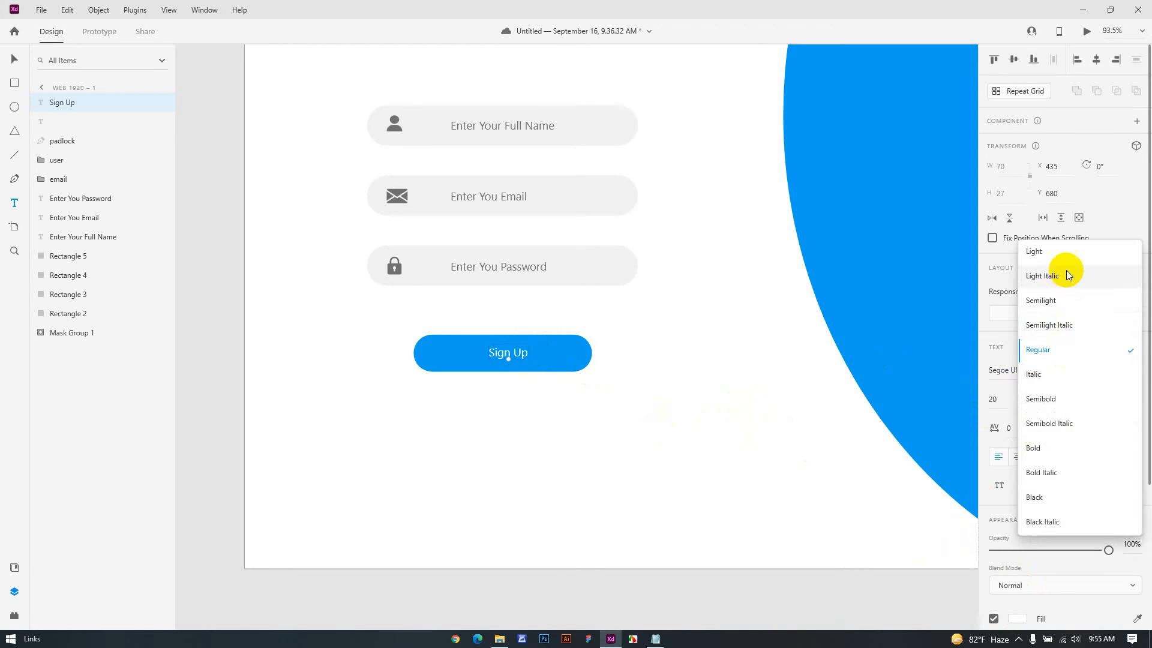
left_click(1057, 449)
left_click(713, 460)
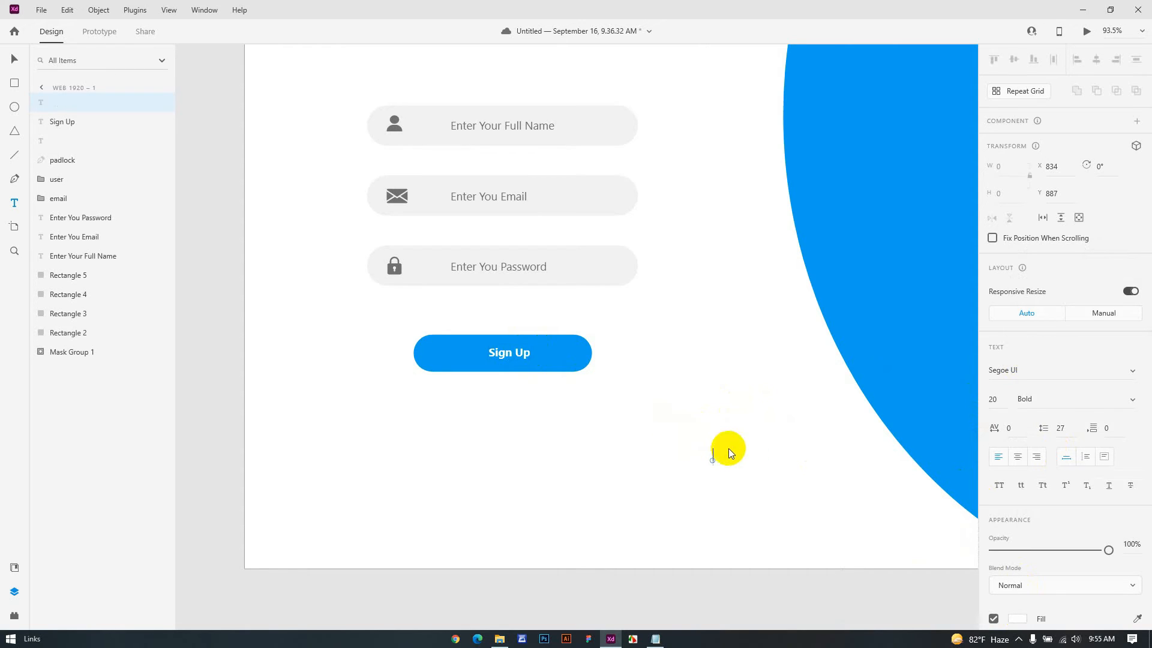
left_click(20, 60)
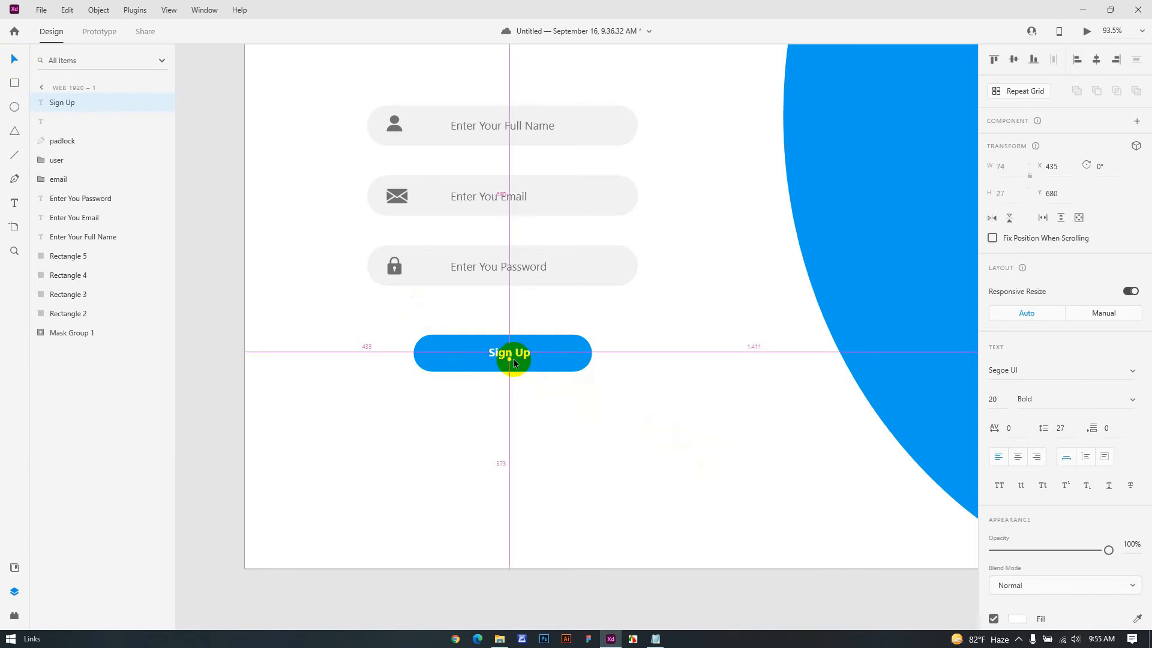
Step: Centre the "Sign Up" text vertically and horizontally on the blue button
scroll(513, 357, "up", 3)
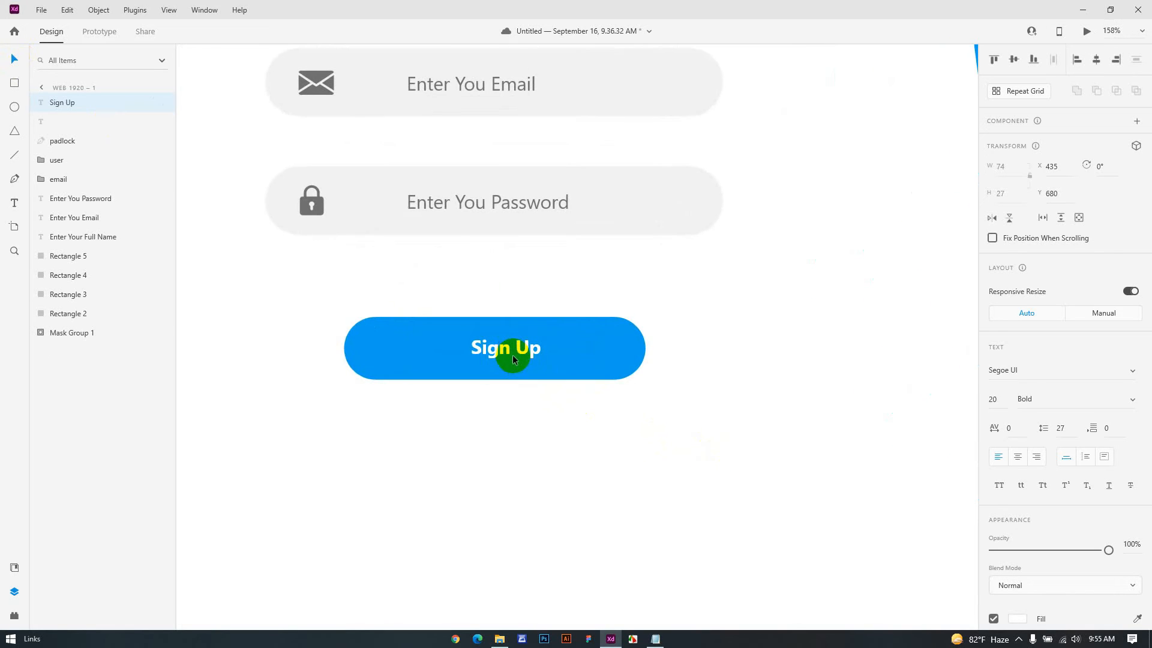
left_click(604, 351, "shift")
left_click(1014, 59)
left_click(1098, 60)
left_click(851, 297)
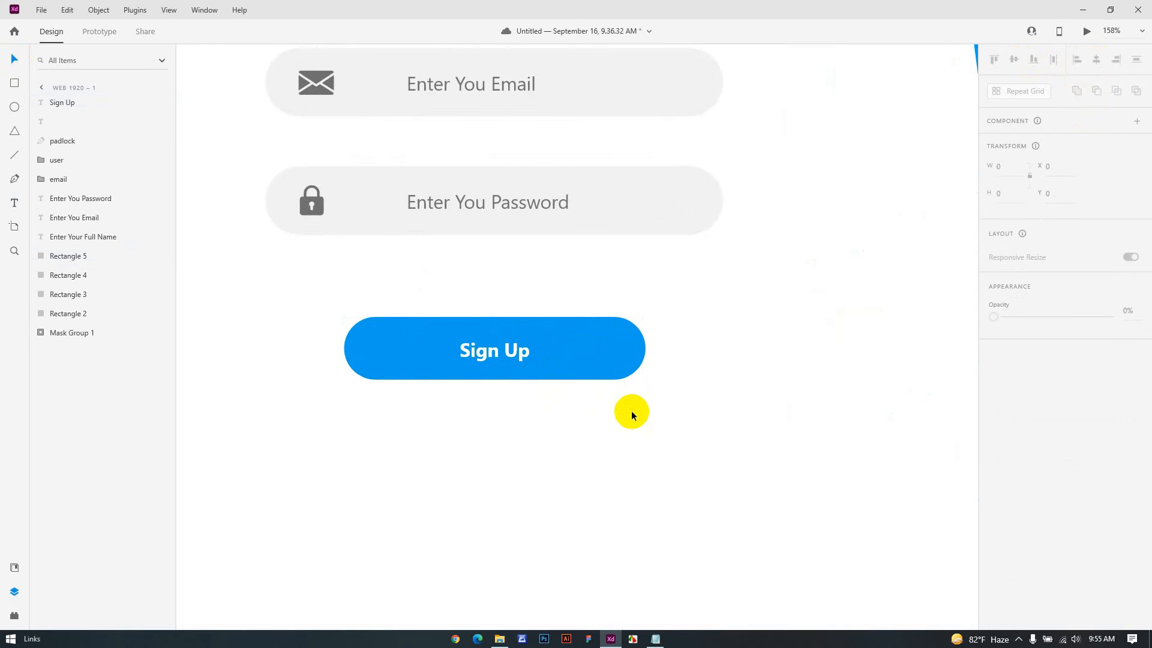
scroll(631, 400, "down", 5)
left_click_drag(704, 430, 598, 418)
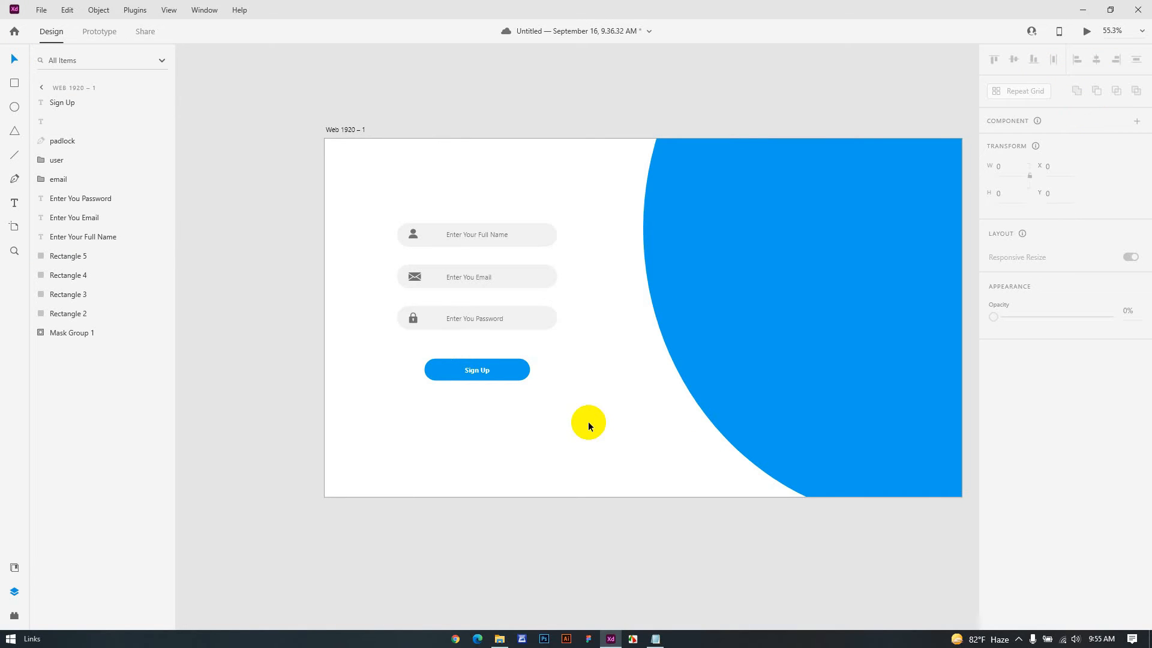
Step: Save the document and import the illustration "11" from the Assets folder onto the pasteboard
key("ctrl+s")
left_click(496, 637)
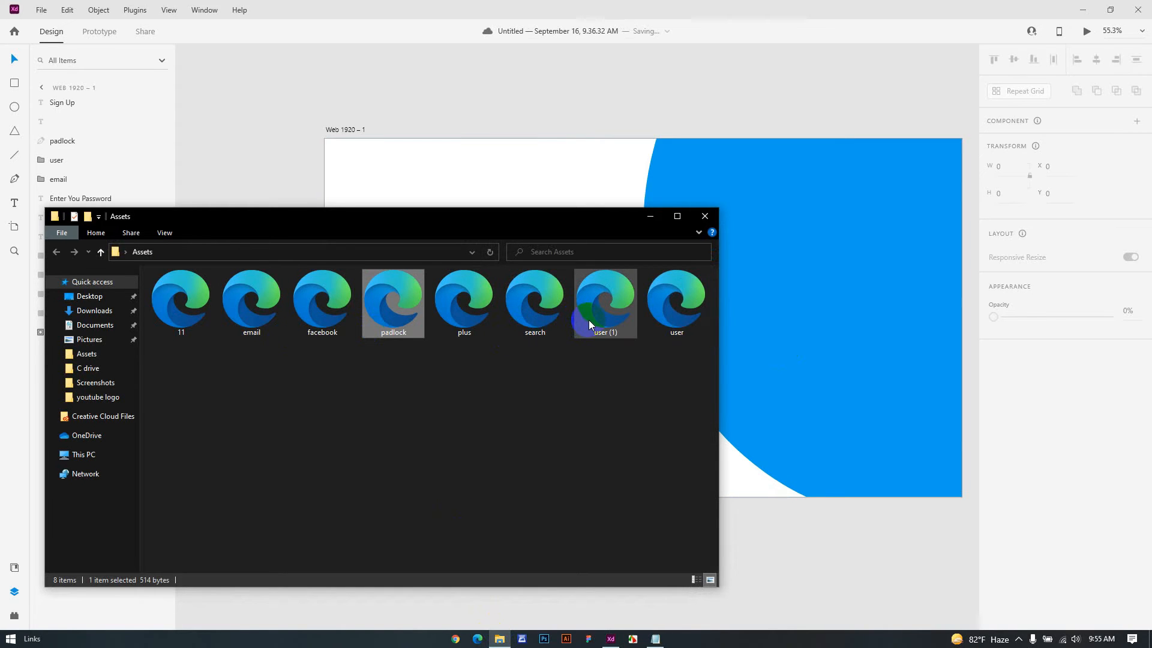
left_click_drag(180, 312, 827, 583)
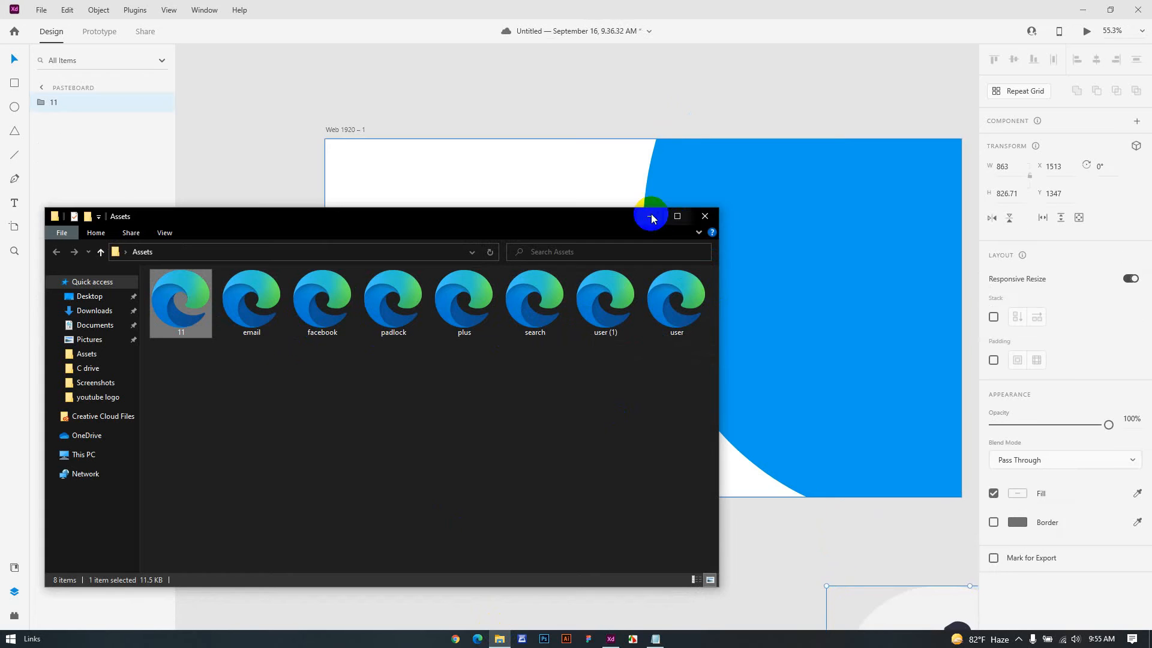
left_click(650, 216)
Step: Move the illustration onto the blue circular background and scale it down to about 555 × 531 px
scroll(780, 474, "down", 3)
scroll(780, 474, "right", 3)
left_click_drag(818, 567, 618, 146)
left_click_drag(739, 298, 673, 221)
left_click_drag(623, 183, 670, 264)
left_click_drag(733, 457, 795, 547)
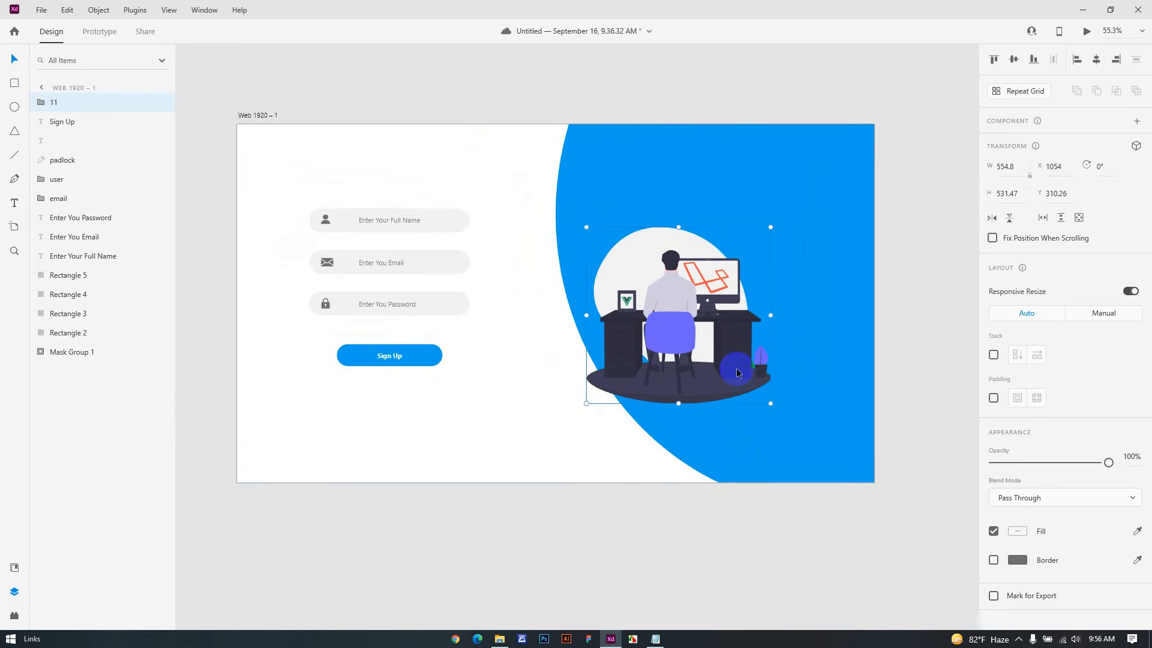
left_click_drag(737, 367, 818, 412)
left_click(820, 522)
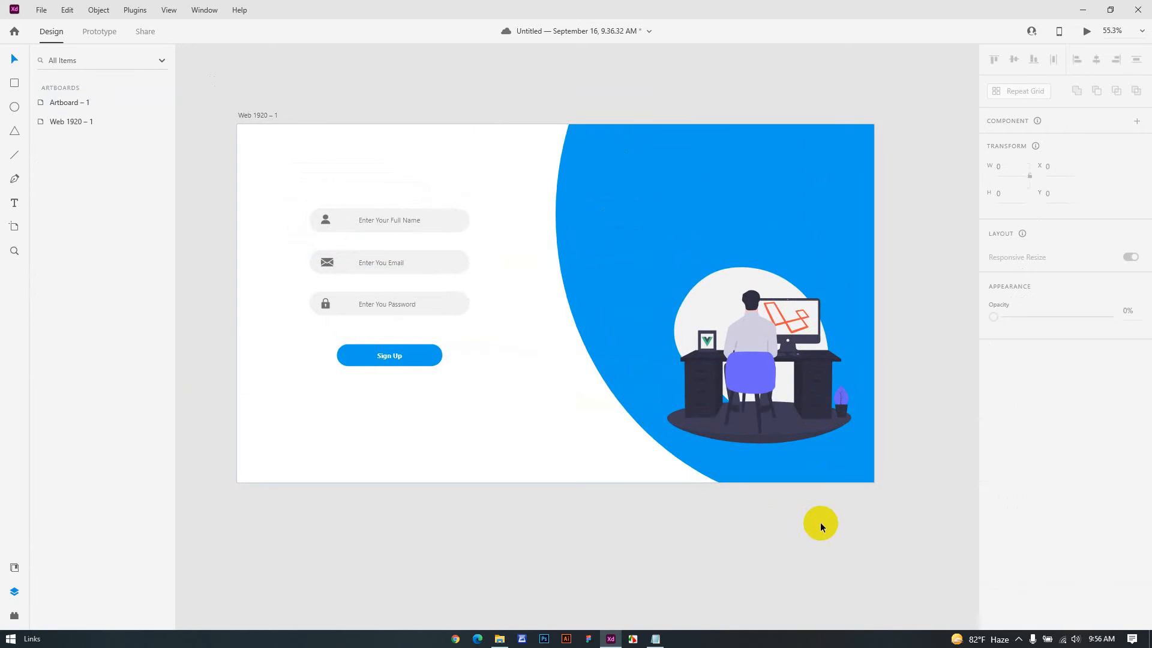
Step: Add the text "or Sign Up Social Account" below the blue button
key("t")
left_click(309, 413)
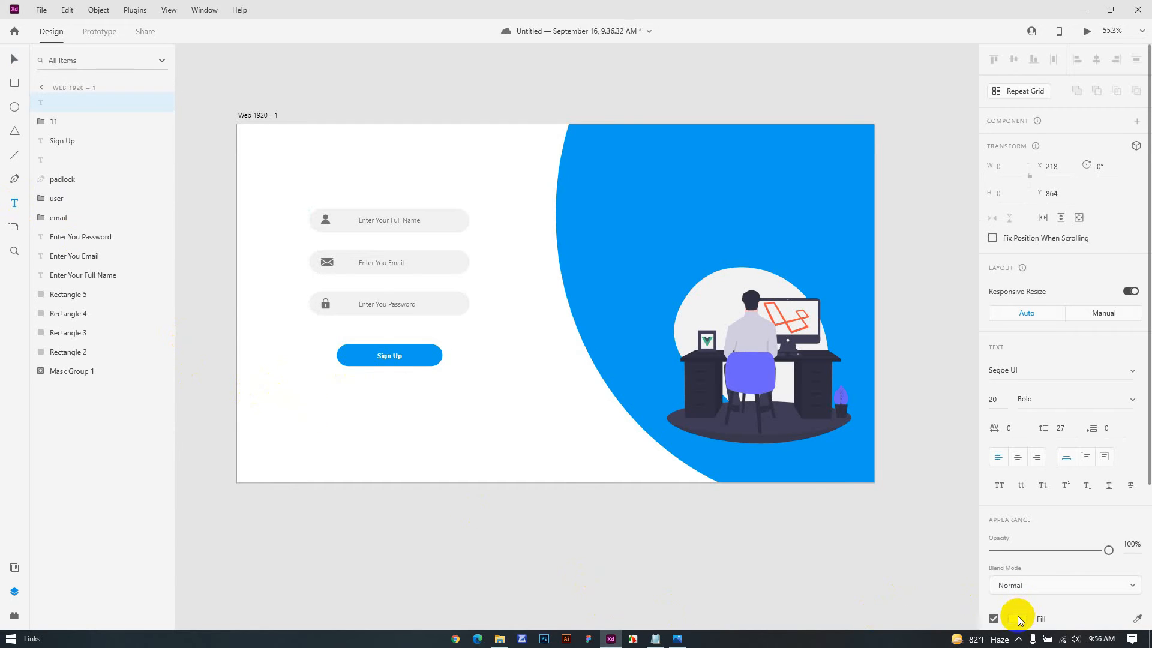
left_click(1017, 619)
left_click_drag(933, 513, 817, 548)
left_click(316, 418)
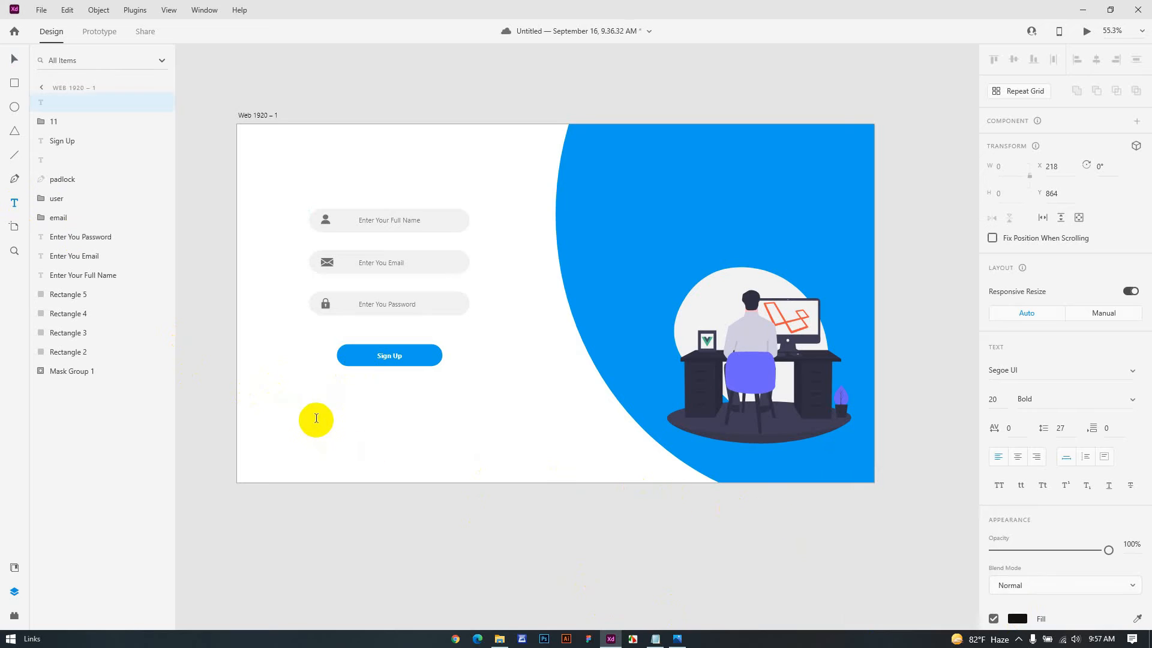
left_click(316, 419)
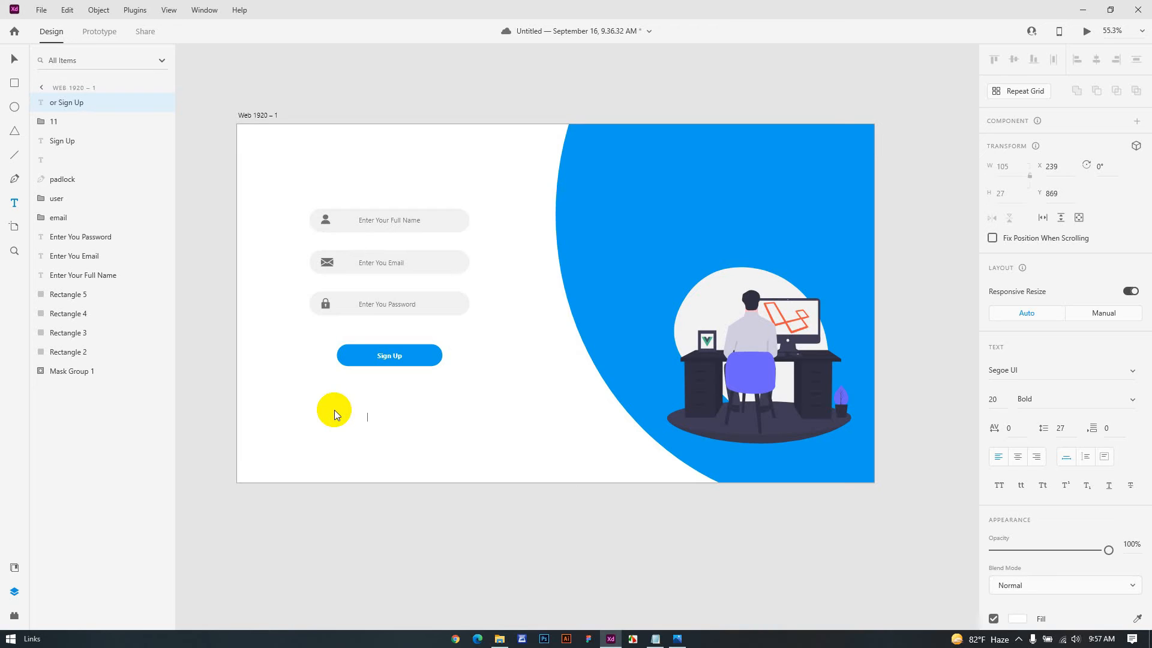
type("unt")
key("Escape")
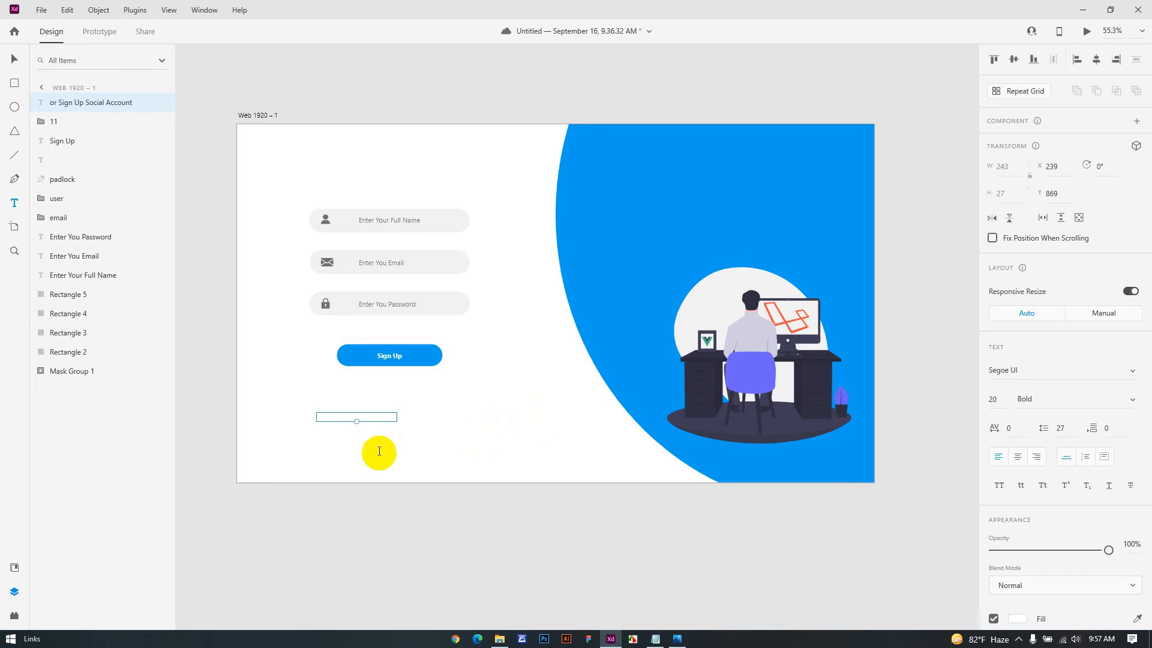
Step: Move the social account text onto the pasteboard below the artboard and fill it with grey #707070
left_click(13, 58)
left_click(370, 419)
left_click_drag(371, 418, 438, 532)
double_click(437, 533)
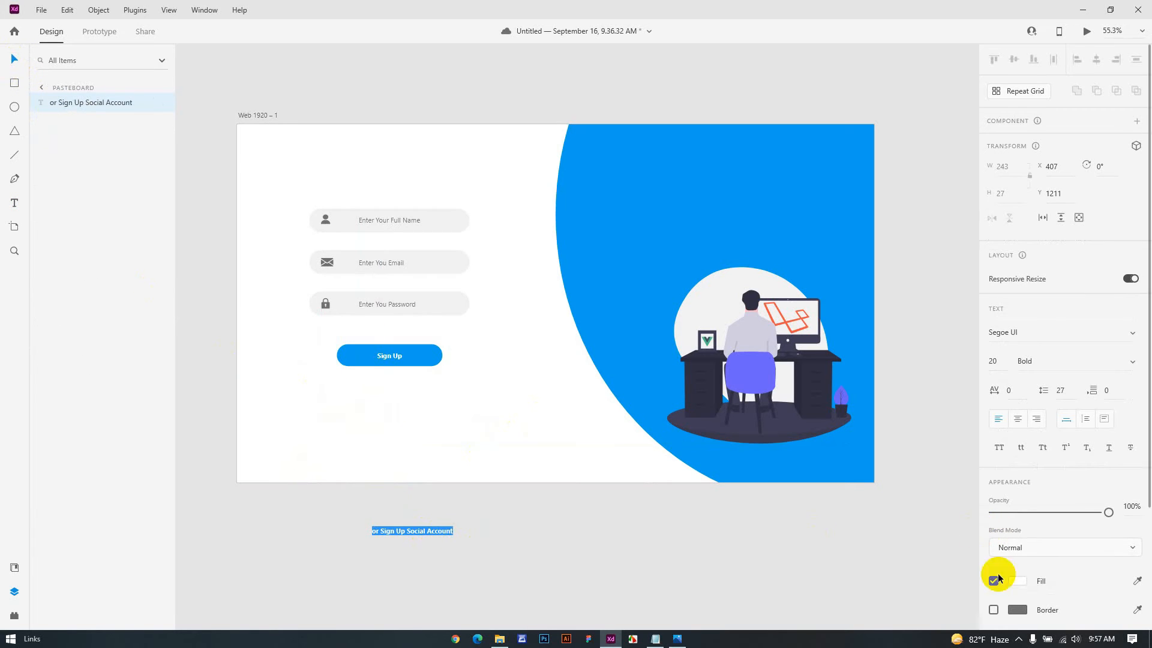
left_click(1018, 581)
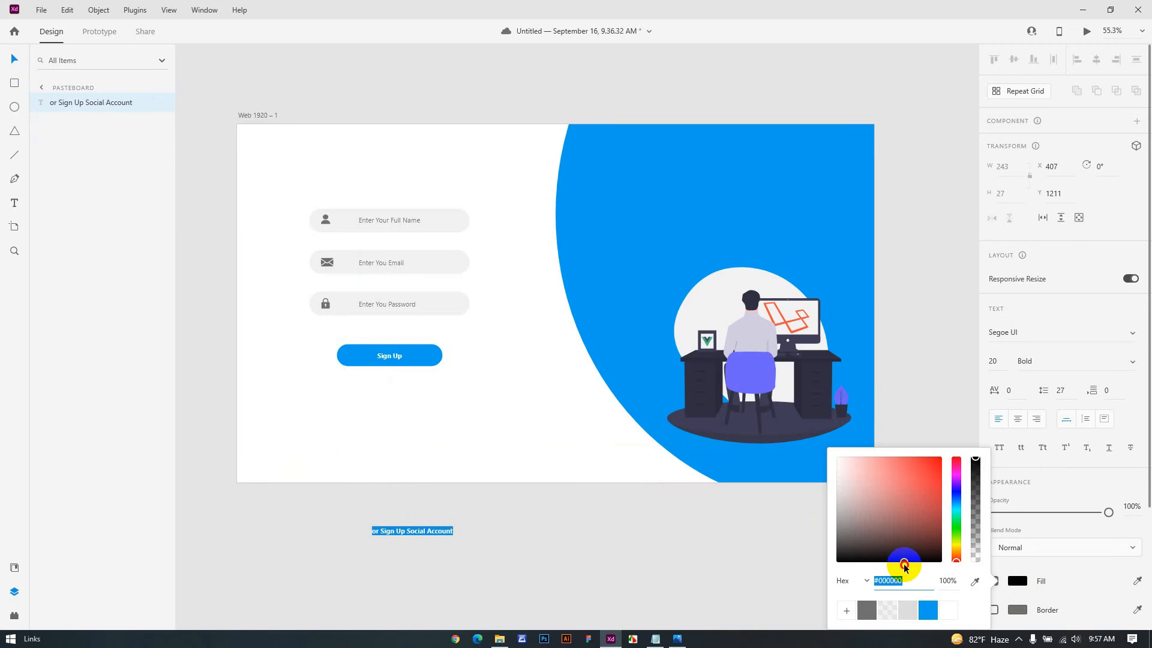
left_click(867, 611)
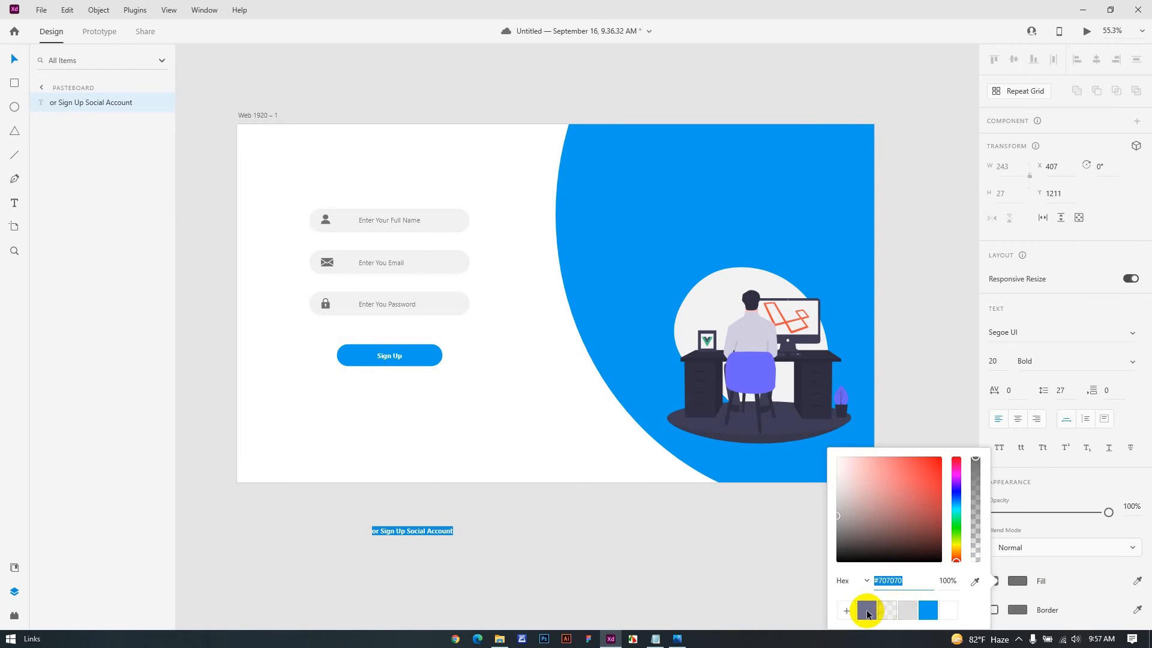
left_click(666, 560)
Step: Move the social account text back onto the artboard, roughly centred just beneath the blue Sign Up button
left_click(425, 532)
left_click_drag(425, 532, 387, 433)
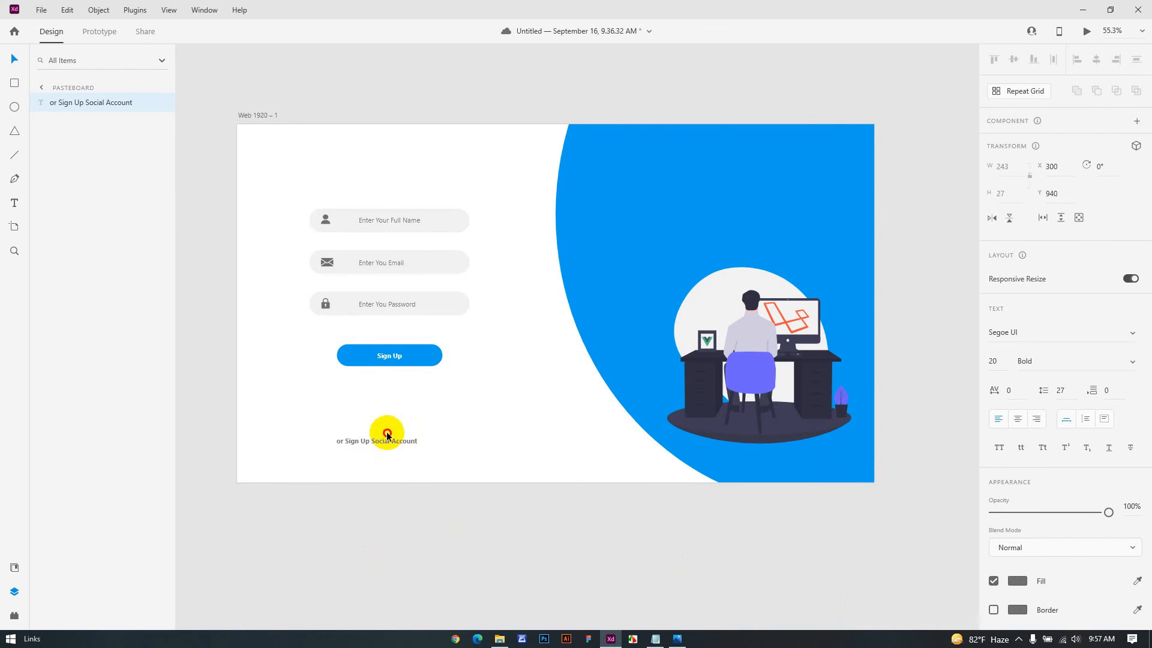
scroll(408, 473, "up", 1)
scroll(405, 467, "up", 2)
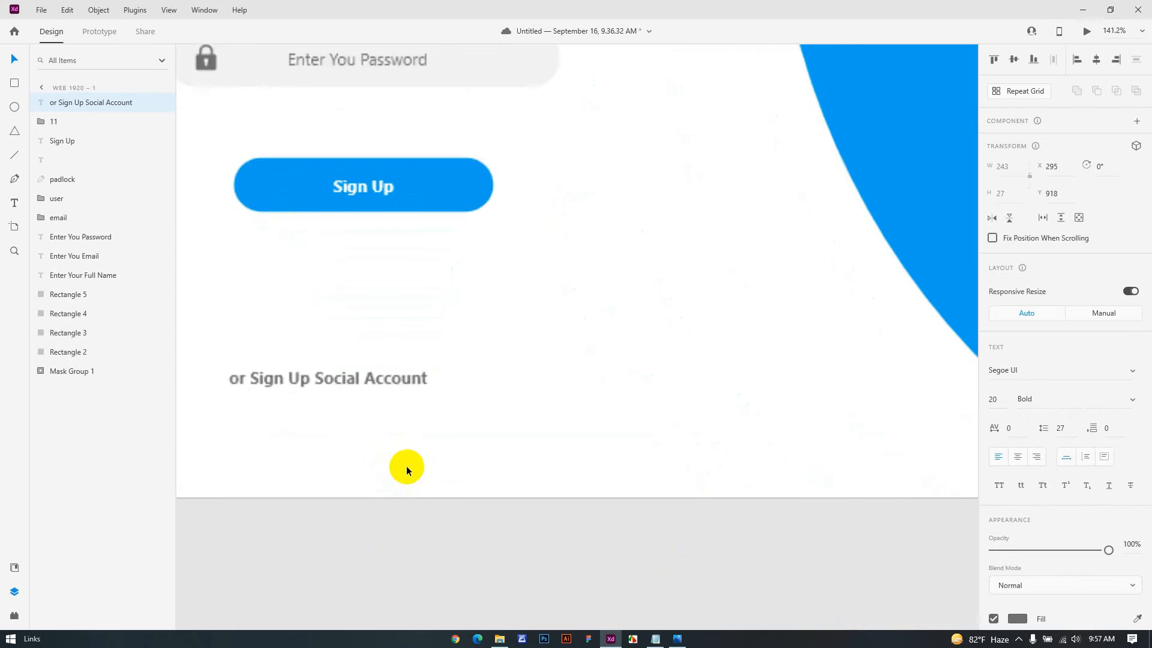
scroll(416, 468, "down", 1)
left_click_drag(377, 407, 396, 349)
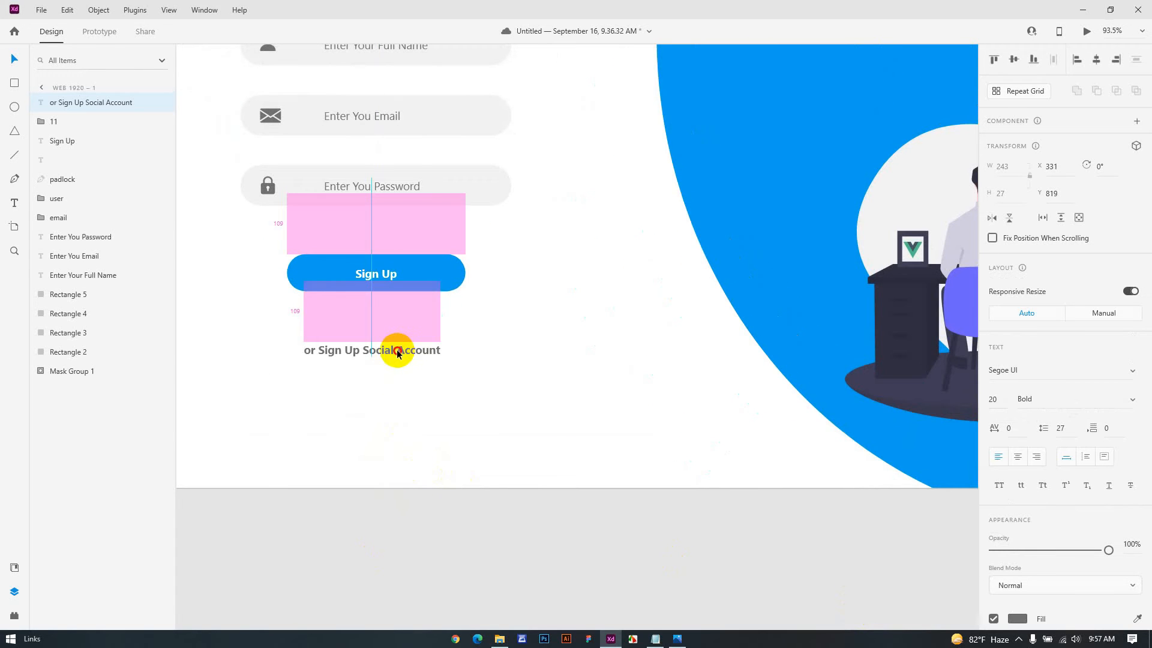
Step: Capitalise the first letter of the social account text so it reads "Or Sign Up Social Account"
double_click(432, 349)
left_click(312, 351)
key("BackSpace")
type("O")
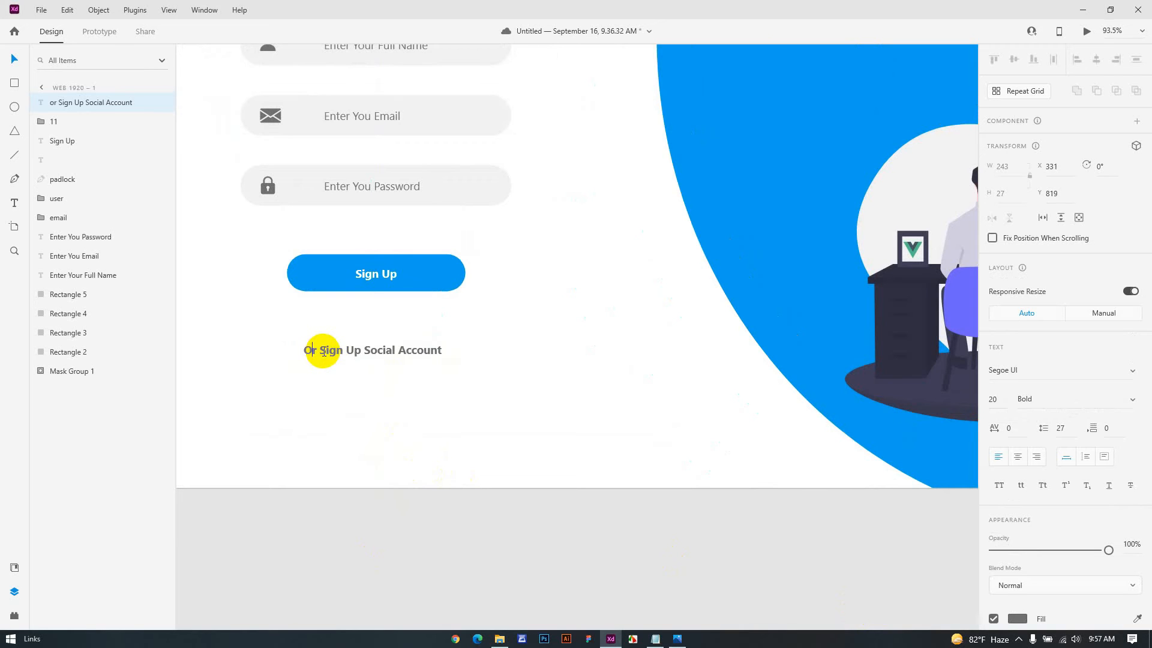
key("Escape")
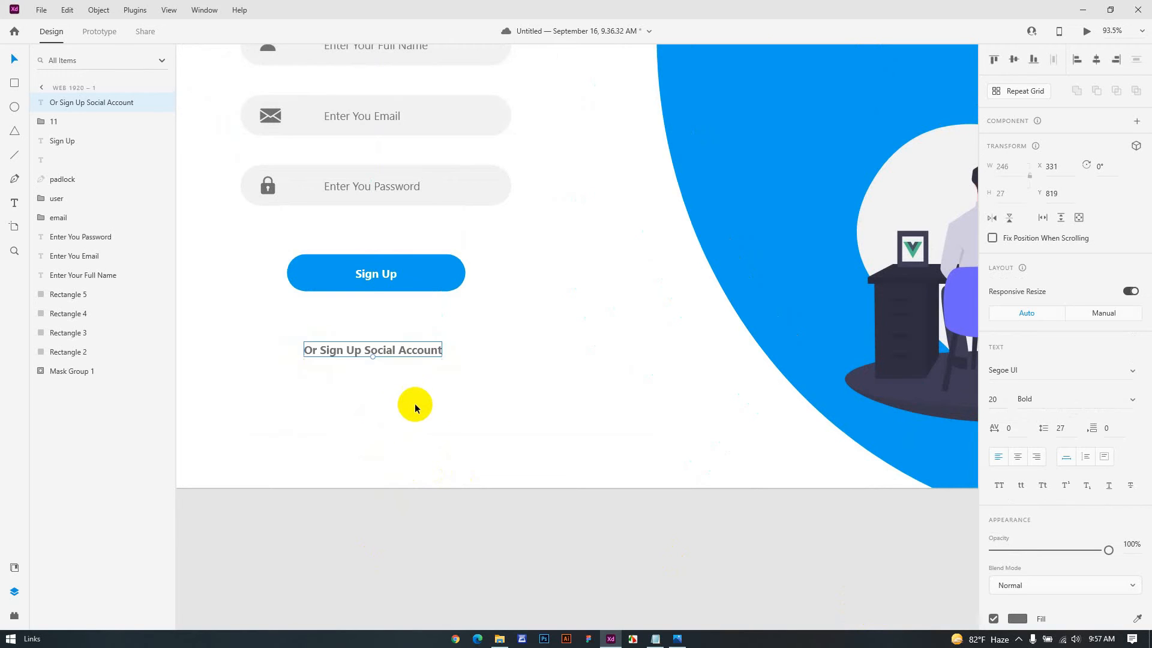
double_click(429, 352)
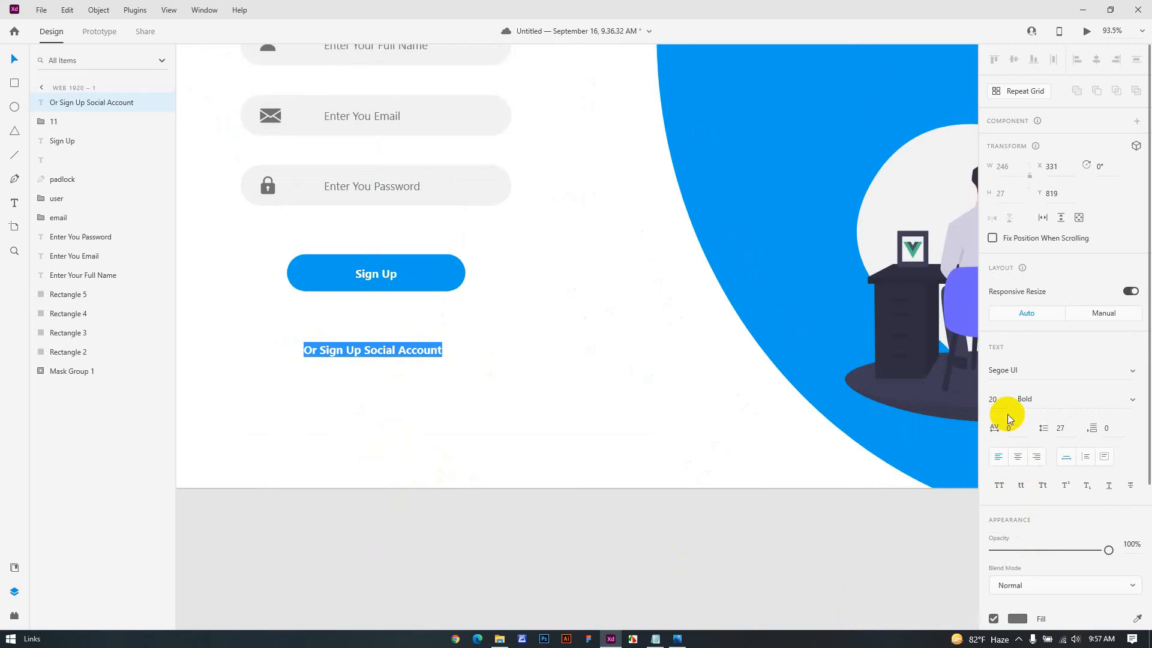
left_click_drag(1000, 399, 979, 400)
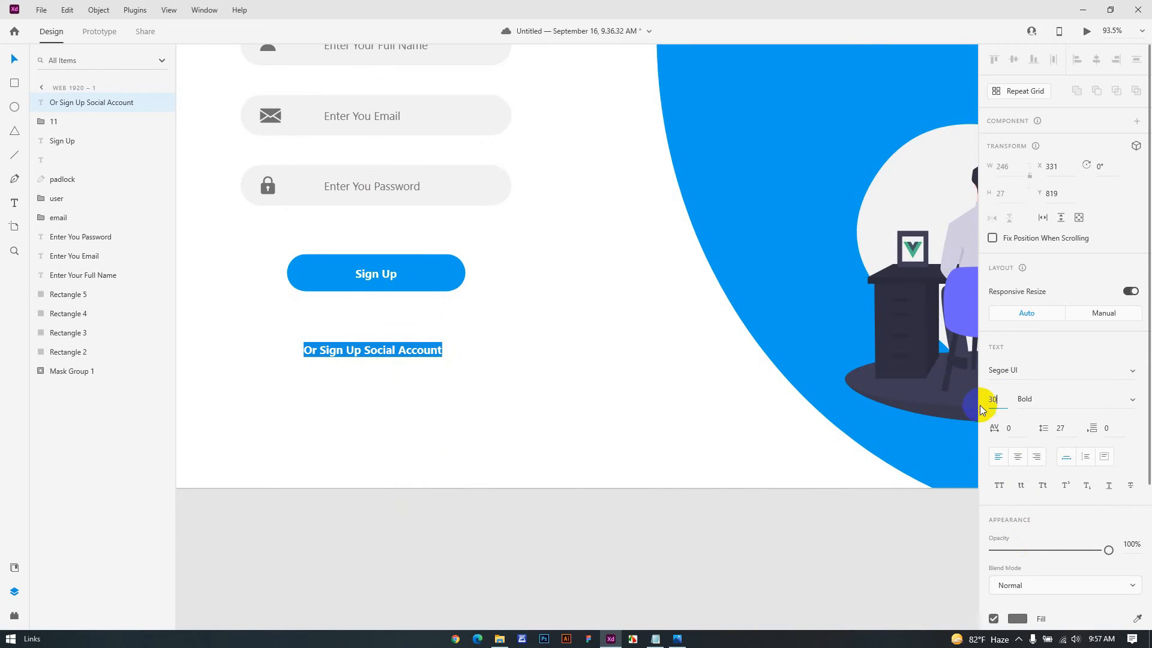
key("Escape")
Step: Set the font size of the "Or Sign Up Social Account" text to 46
left_click(995, 399)
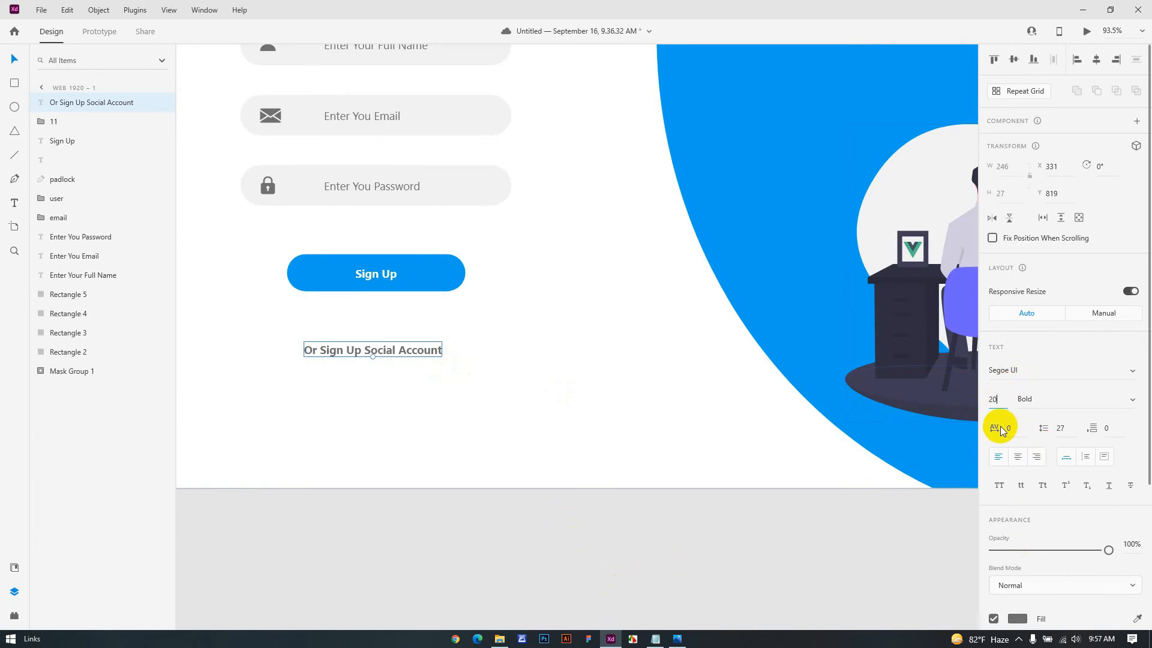
left_click(991, 400)
key("Up")
key("Up")
key("Up")
key("Up")
key("Up")
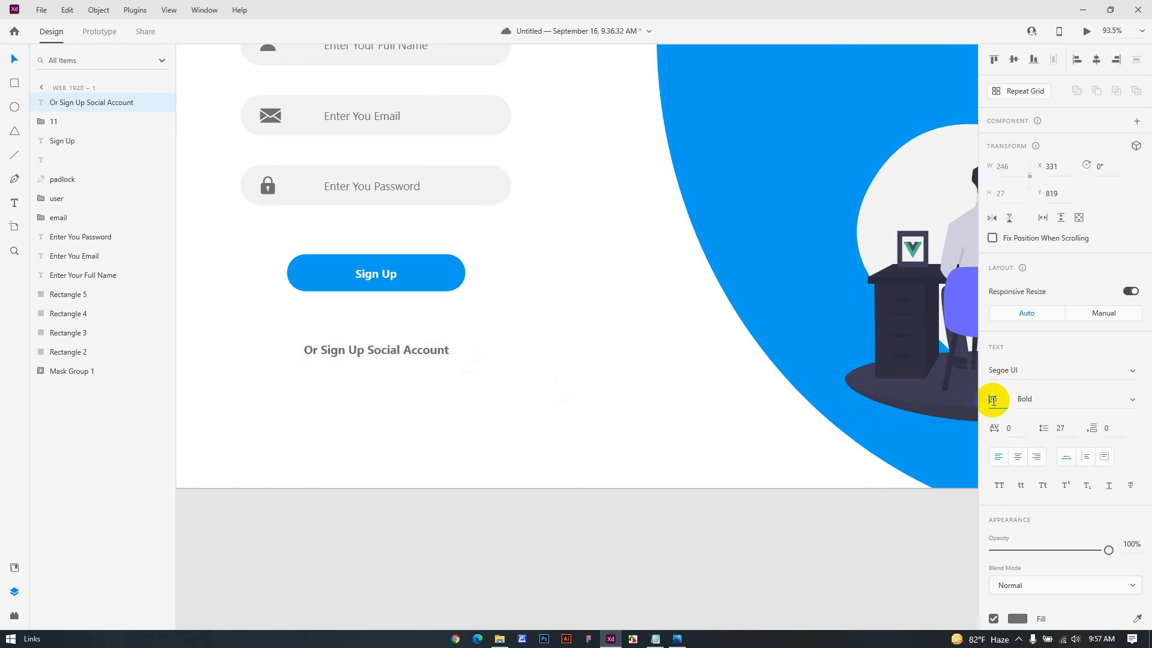
key("Up")
key("Up")
key("Up")
key("Up")
key("Up")
key("Up")
key("Up")
key("Up")
key("Up")
key("Up")
key("Up")
key("Up")
key("Up")
key("Up")
key("Up")
key("Up")
key("Up")
key("Up")
key("Up")
key("Up")
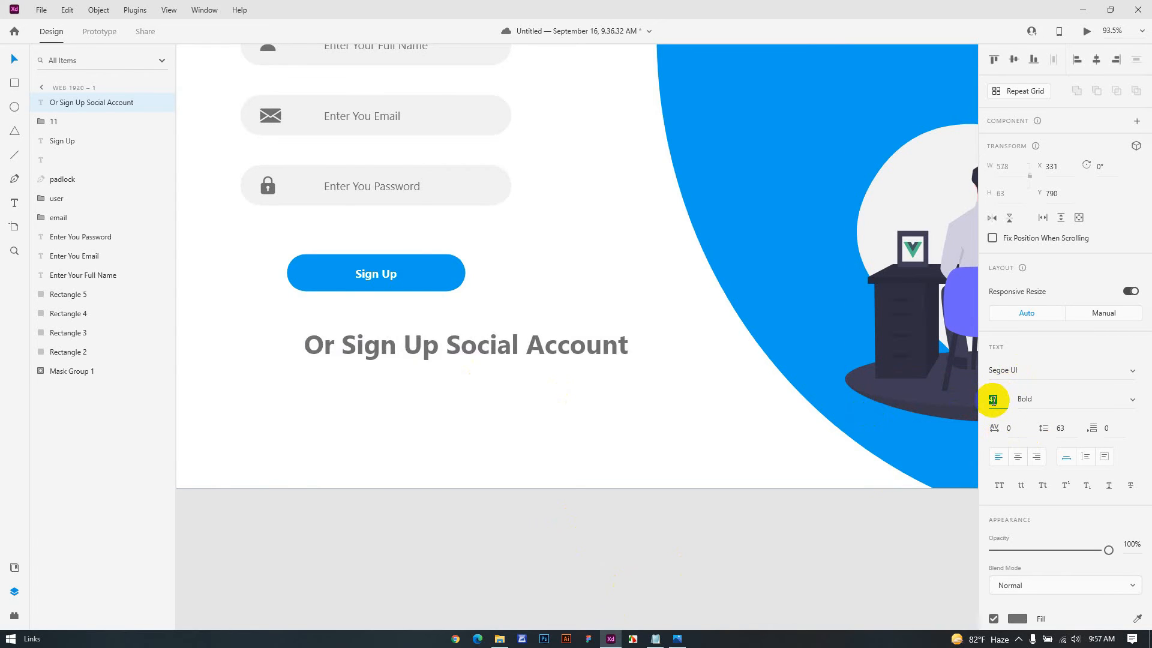
key("Down")
key("Down")
key("Down")
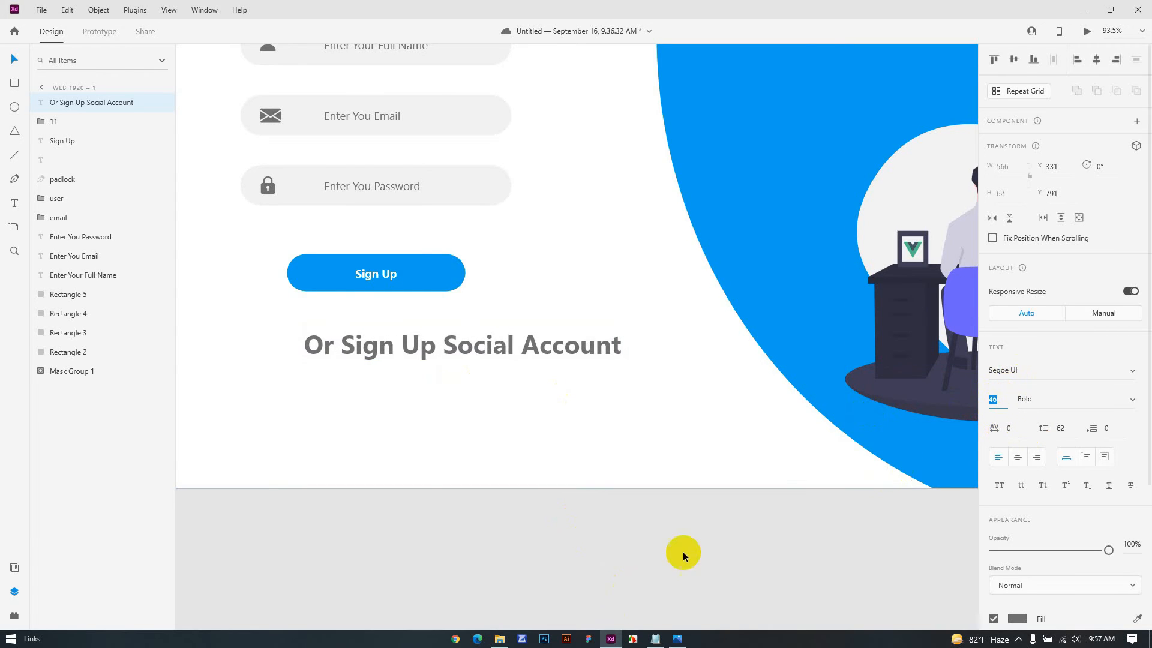
left_click(584, 554)
scroll(448, 533, "down", 5)
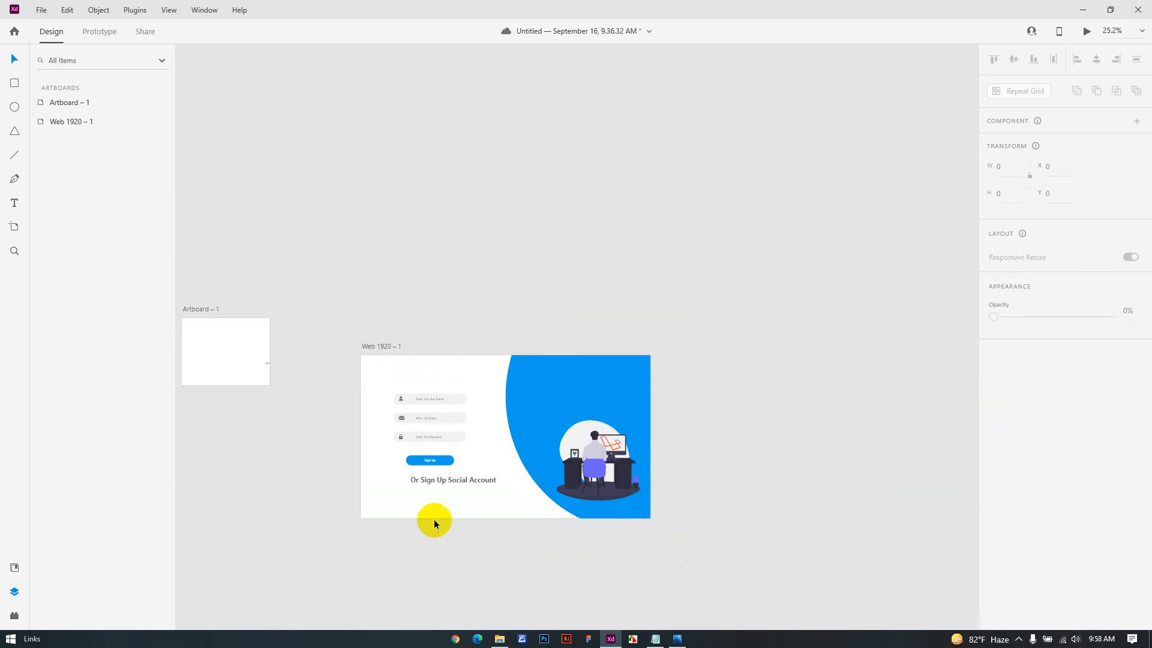
scroll(474, 427, "up", 4)
left_click_drag(331, 313, 432, 329)
key("ctrl+z")
left_click_drag(458, 377, 407, 351)
left_click(463, 394)
left_click(436, 371)
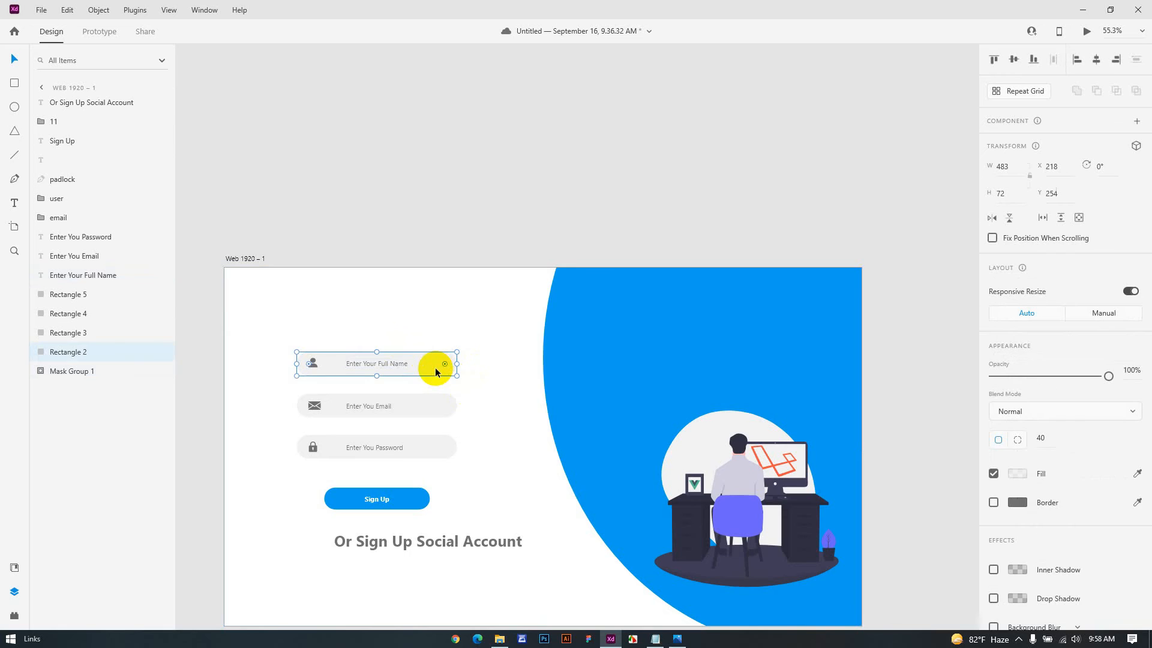
left_click(480, 398)
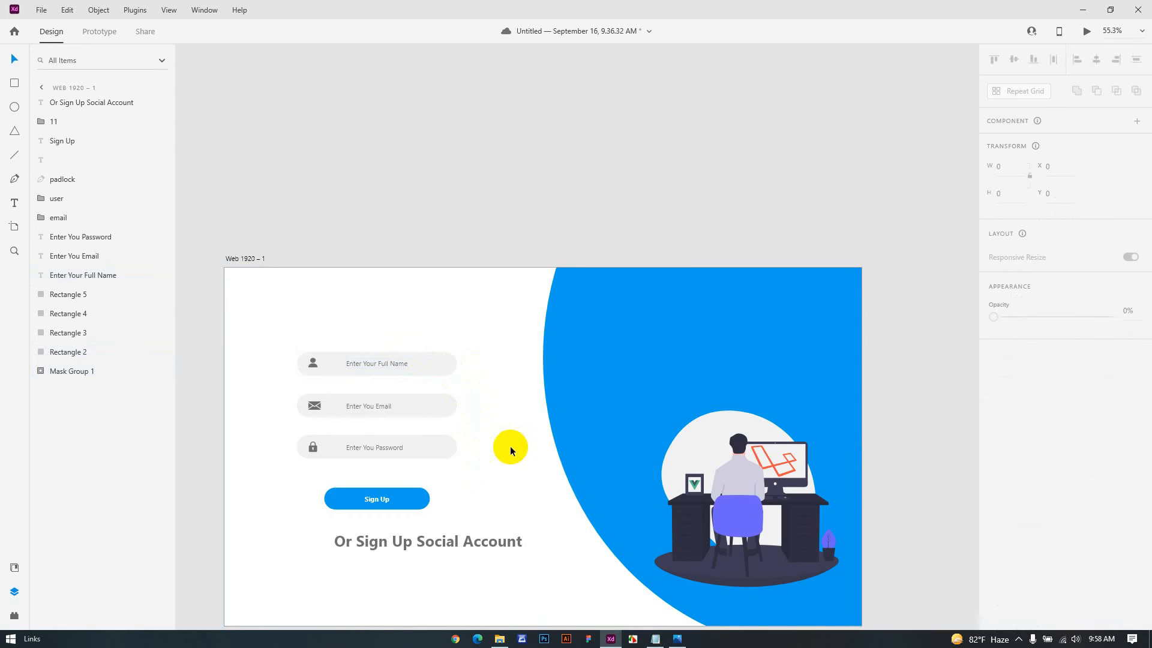
scroll(507, 447, "down", 4)
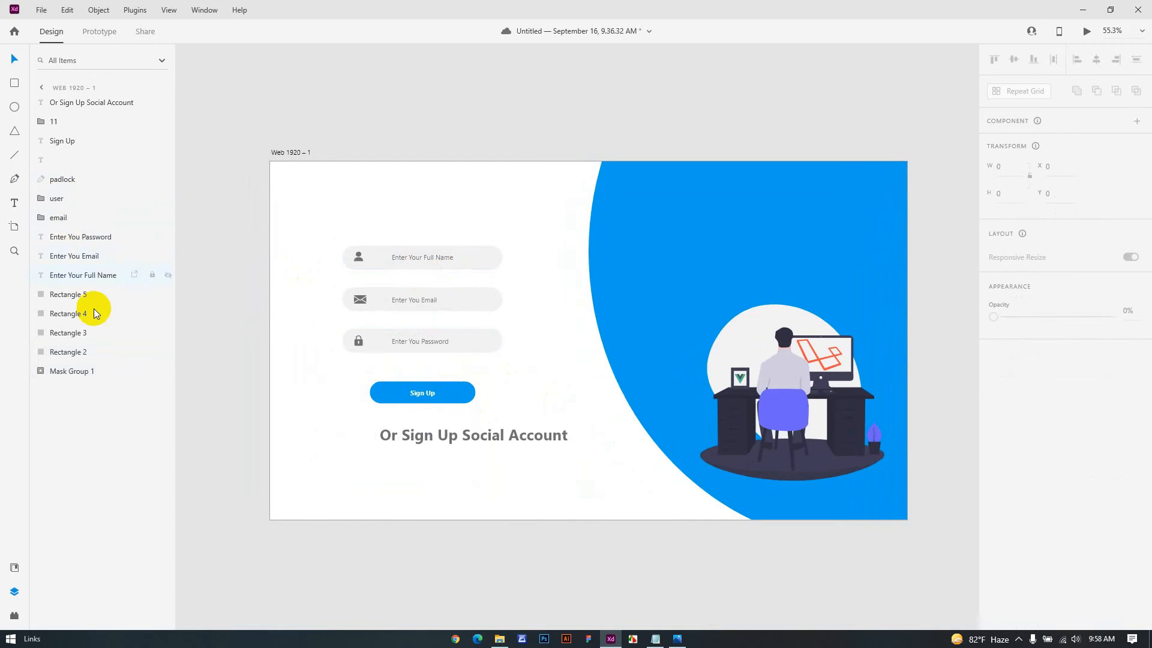
Step: Group the three input bars, their icons, the email and password placeholders, and the blue button with its "Sign Up" label
left_click(441, 304)
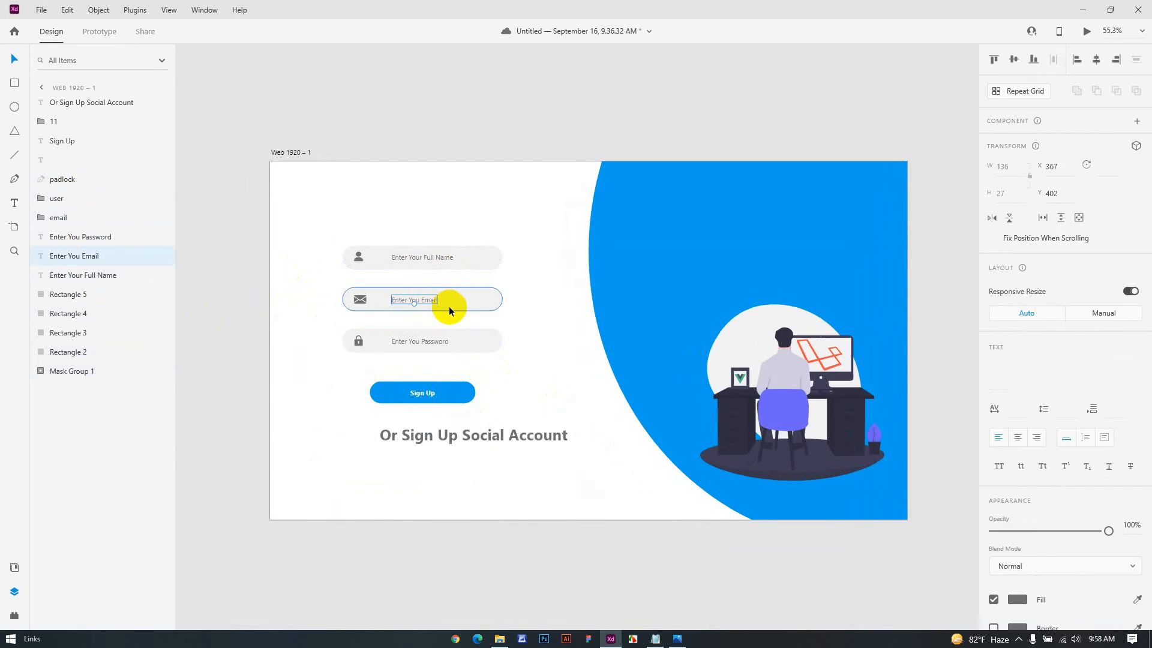
left_click(464, 344)
left_click(433, 298)
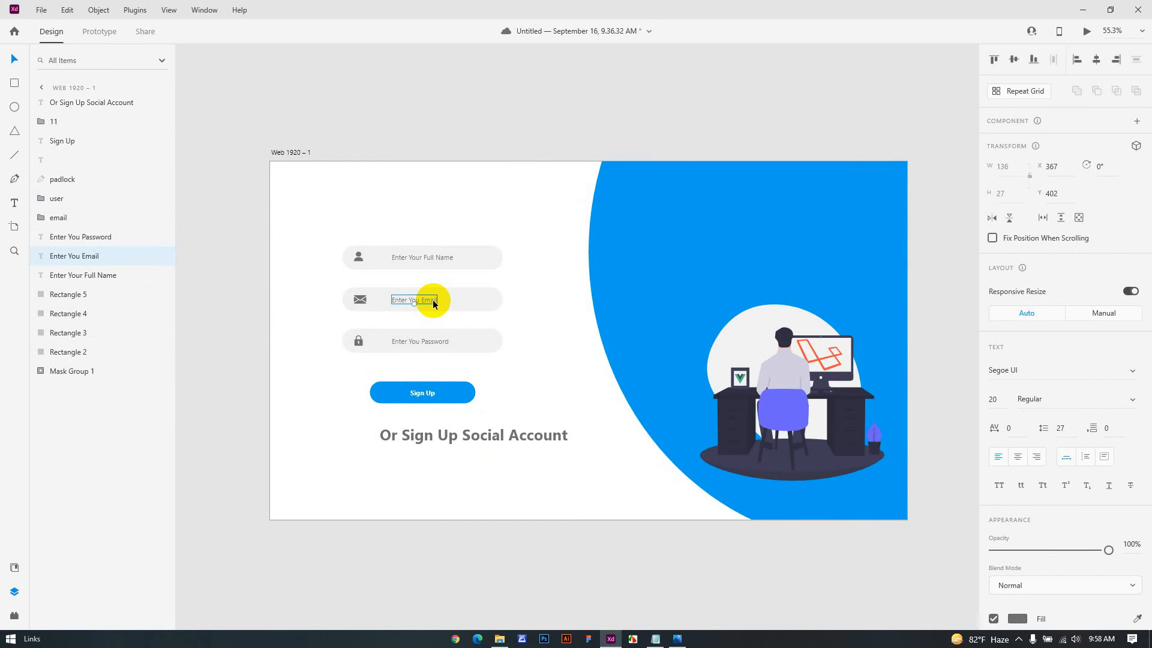
left_click(374, 309, "shift")
left_click(360, 298, "shift")
left_click(386, 336, "shift")
left_click(403, 338, "shift")
left_click(412, 257, "shift")
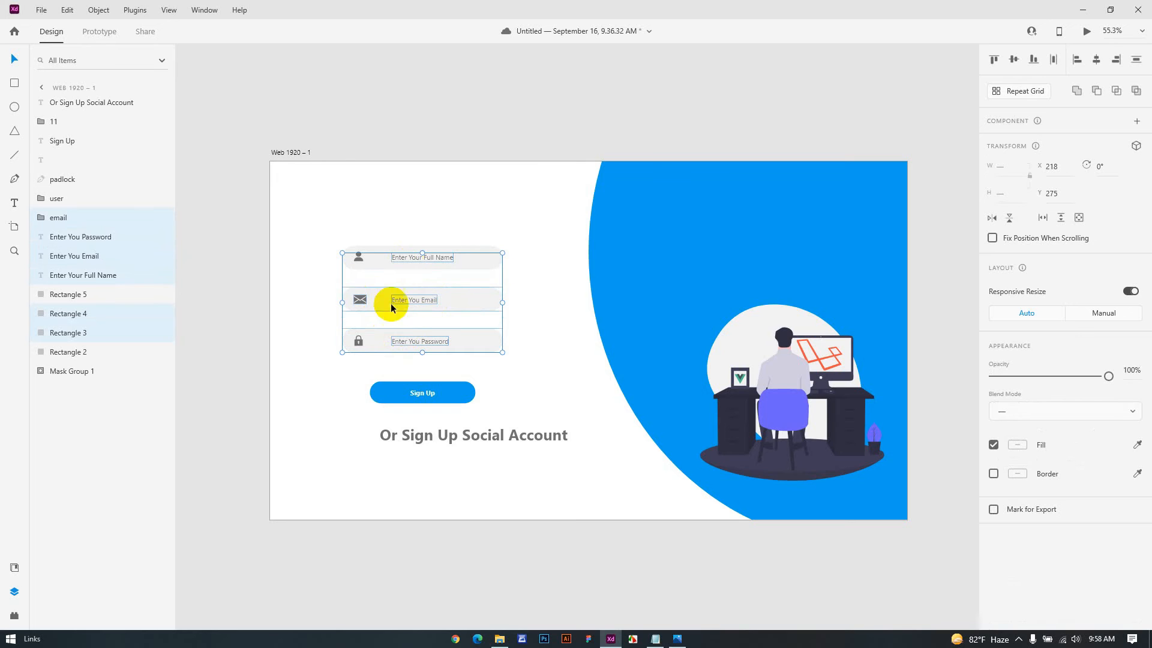
left_click(359, 340, "shift")
left_click(357, 256, "shift")
left_click(396, 260, "shift")
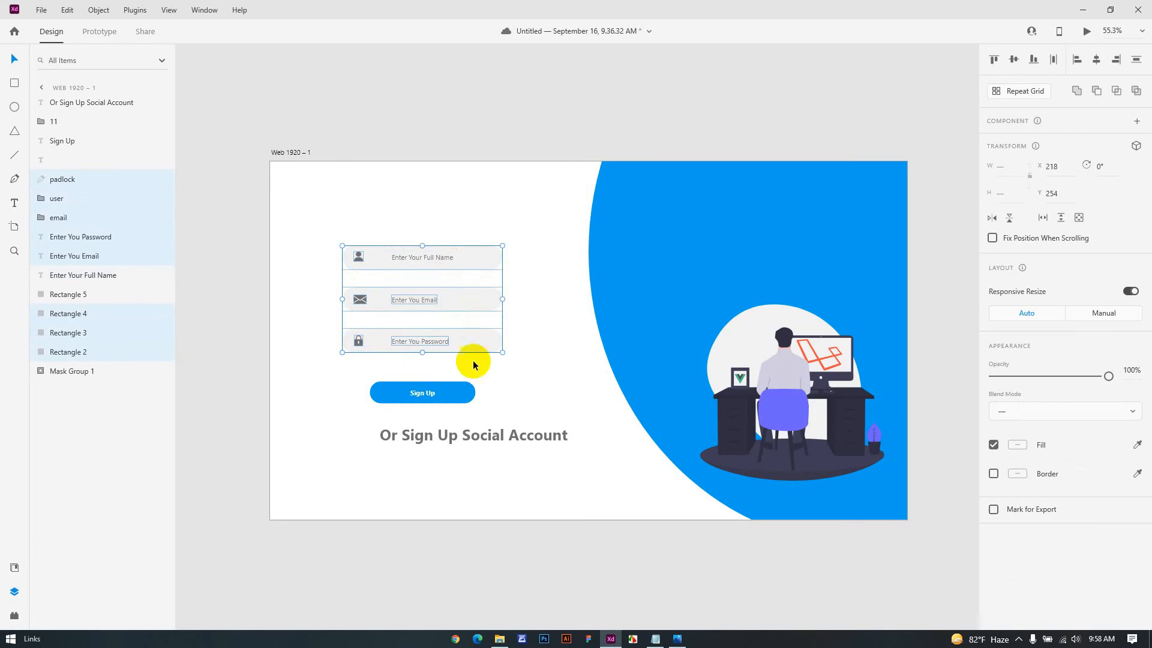
left_click(458, 394, "shift")
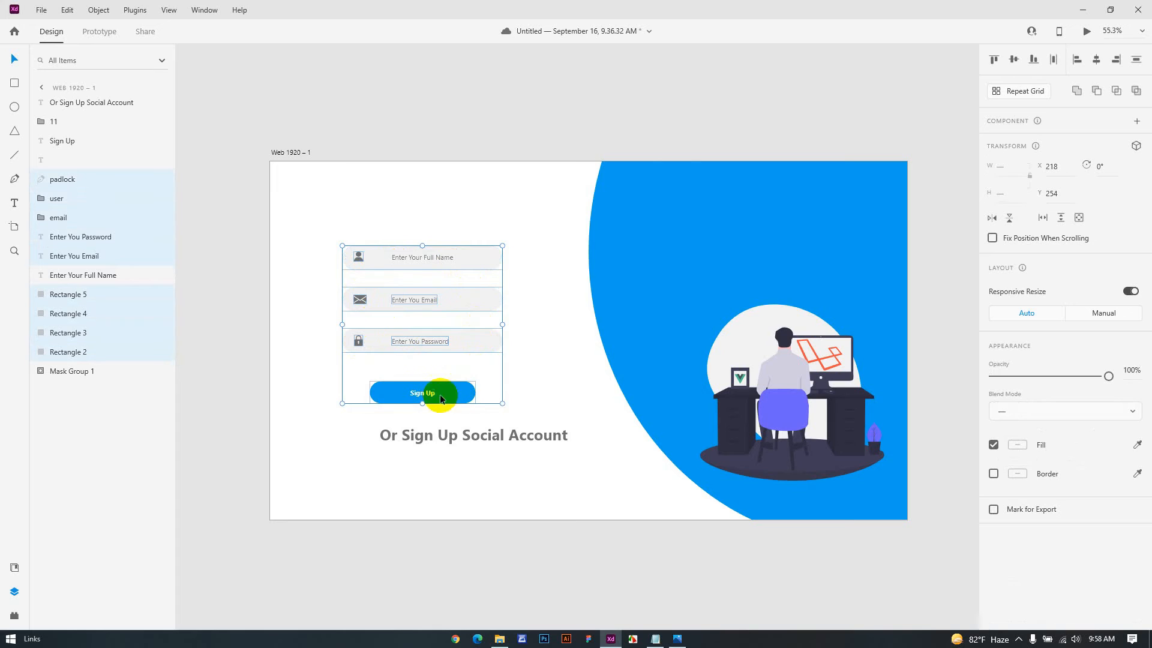
left_click(455, 394, "shift")
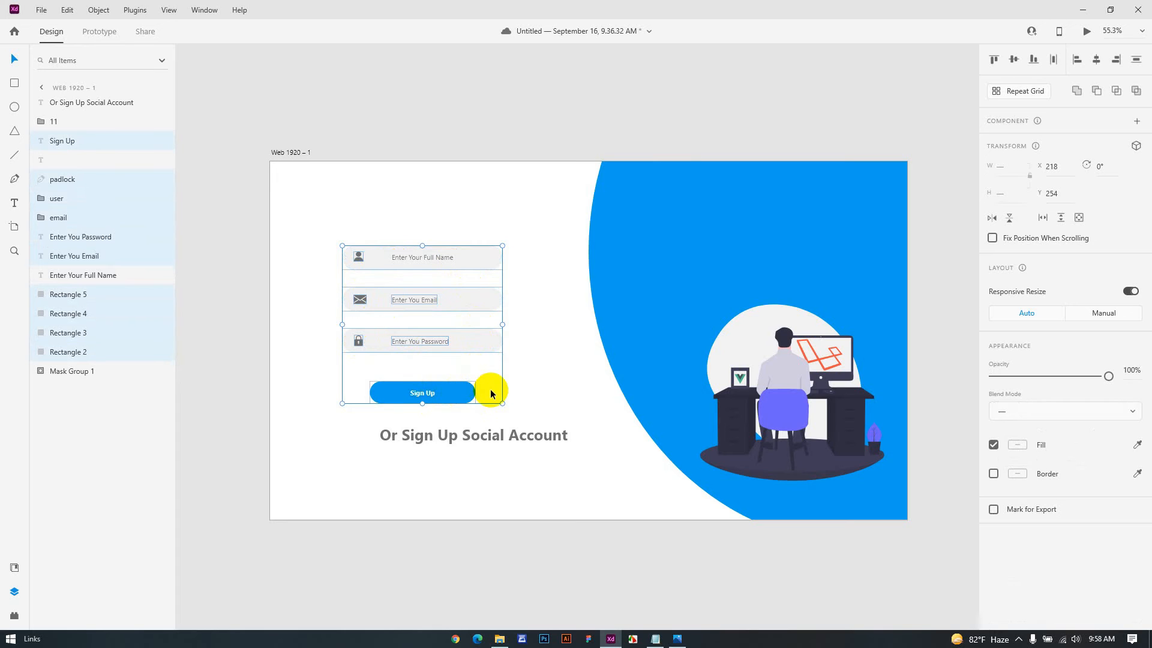
key("ctrl+g")
Step: Move the form group up and bring the "Enter Your Full Name" text onto the first input bar
left_click(463, 335)
mouse_move(462, 336)
left_mouse_down()
mouse_move(463, 308)
mouse_move(466, 318)
left_mouse_up()
double_click(440, 262)
left_click_drag(438, 255, 435, 233)
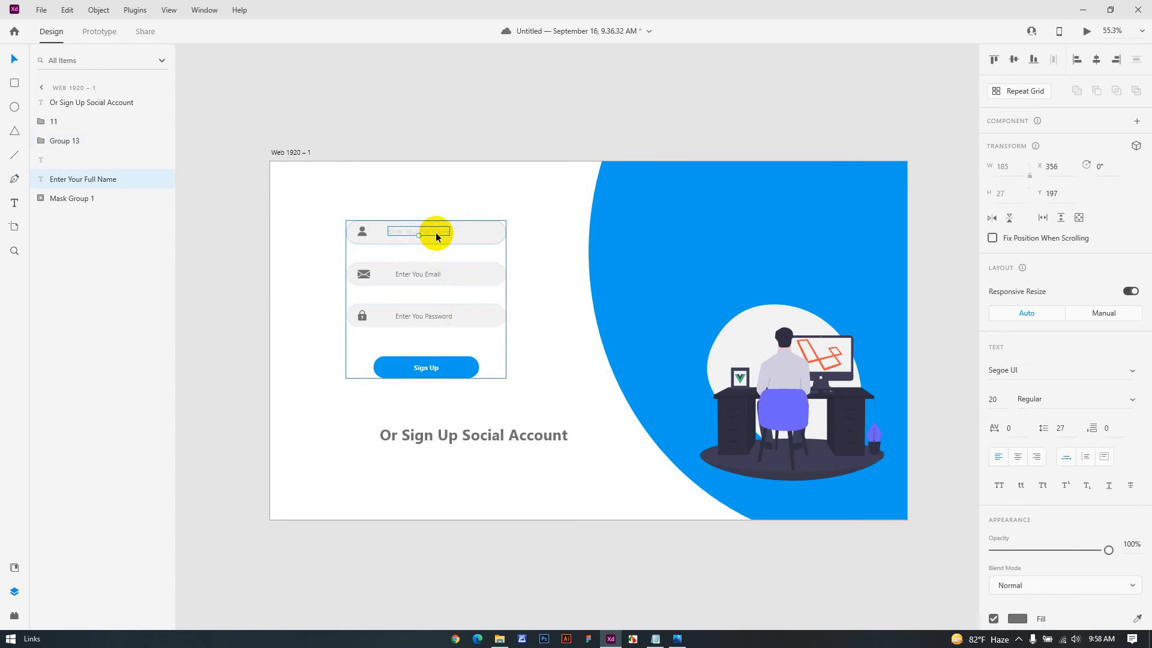
Step: Place the "Enter Your Full Name" layer above the form group and line the text up with the other placeholders
left_click_drag(103, 177, 99, 135)
left_click(485, 205)
left_click(428, 231)
left_click_drag(429, 234, 434, 236)
left_click(522, 290)
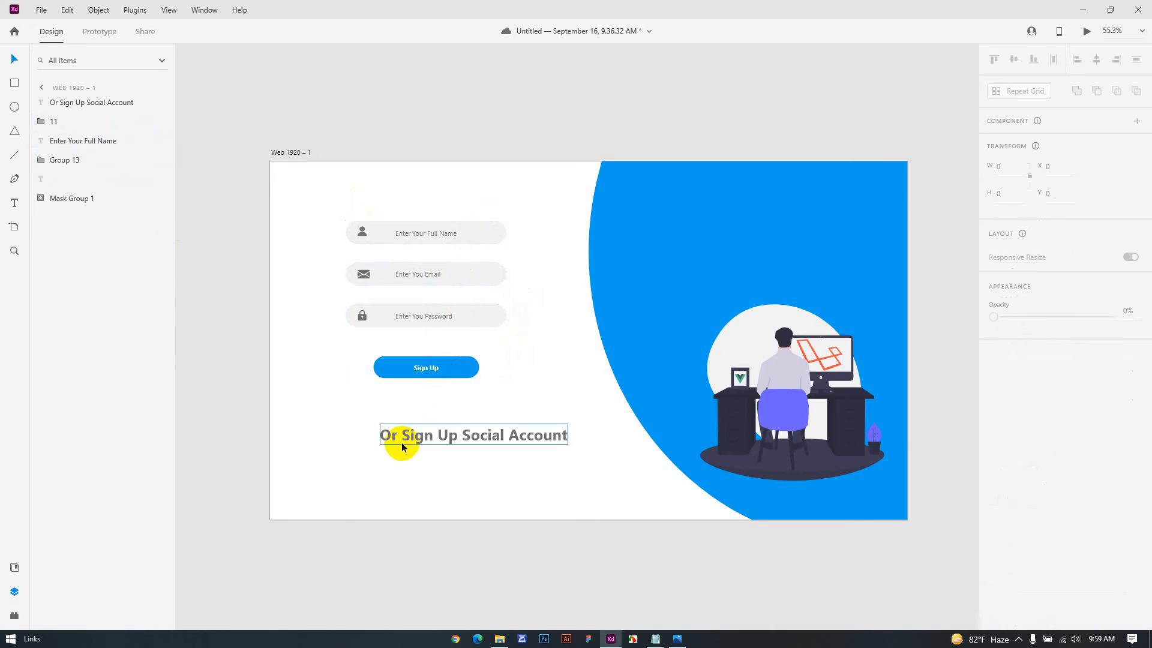
Step: Move the "Or Sign Up Social Account" text up beneath the "Sign Up" button and set its font size to 35
left_click(482, 443)
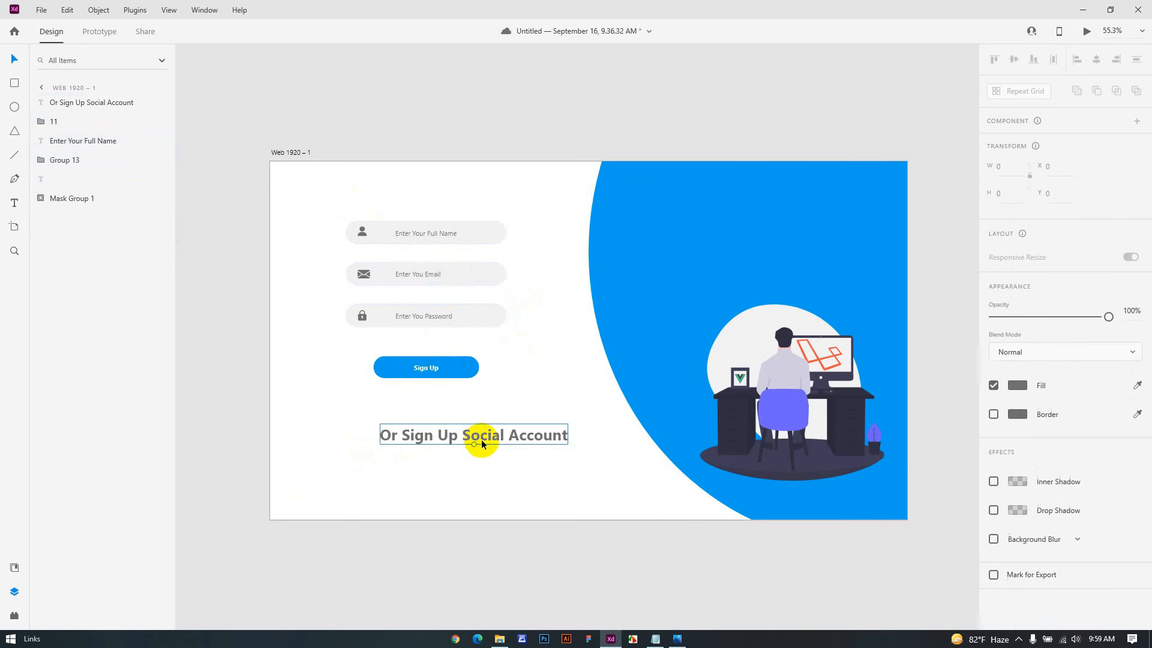
left_click_drag(442, 426, 429, 420)
left_click(995, 398)
type("35")
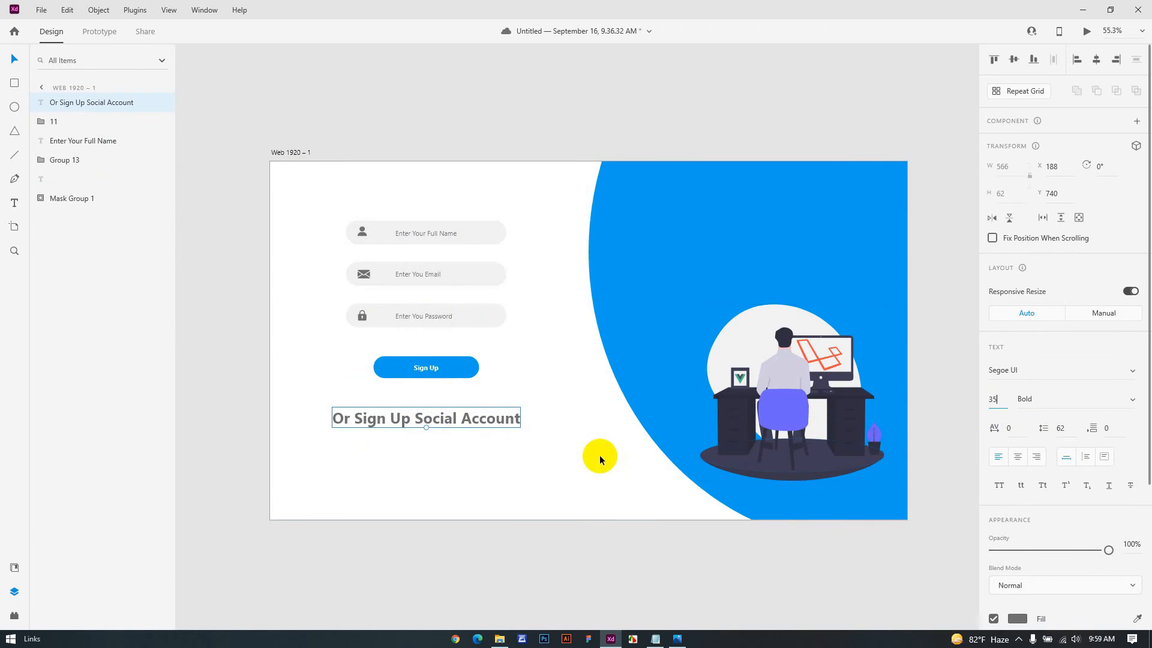
left_click(555, 455)
left_click(450, 419)
left_click_drag(465, 416, 454, 420)
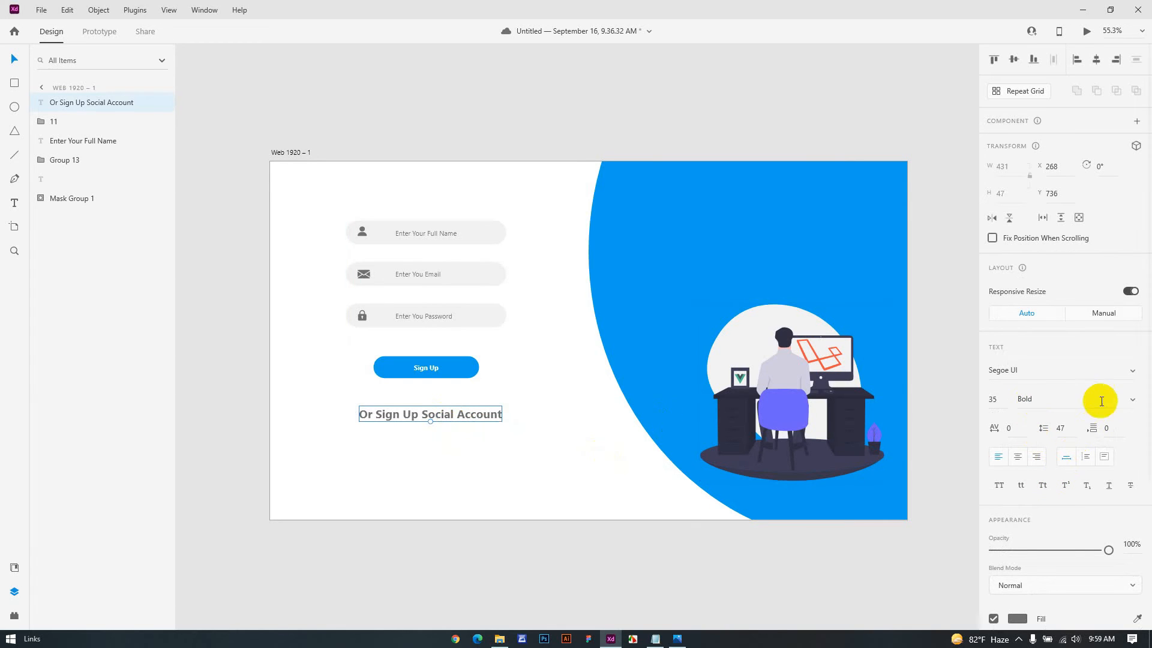
Step: Set the "Or Sign Up Social Account" text to Light weight and size 28, and centre it below the "Sign Up" button
left_click(1129, 399)
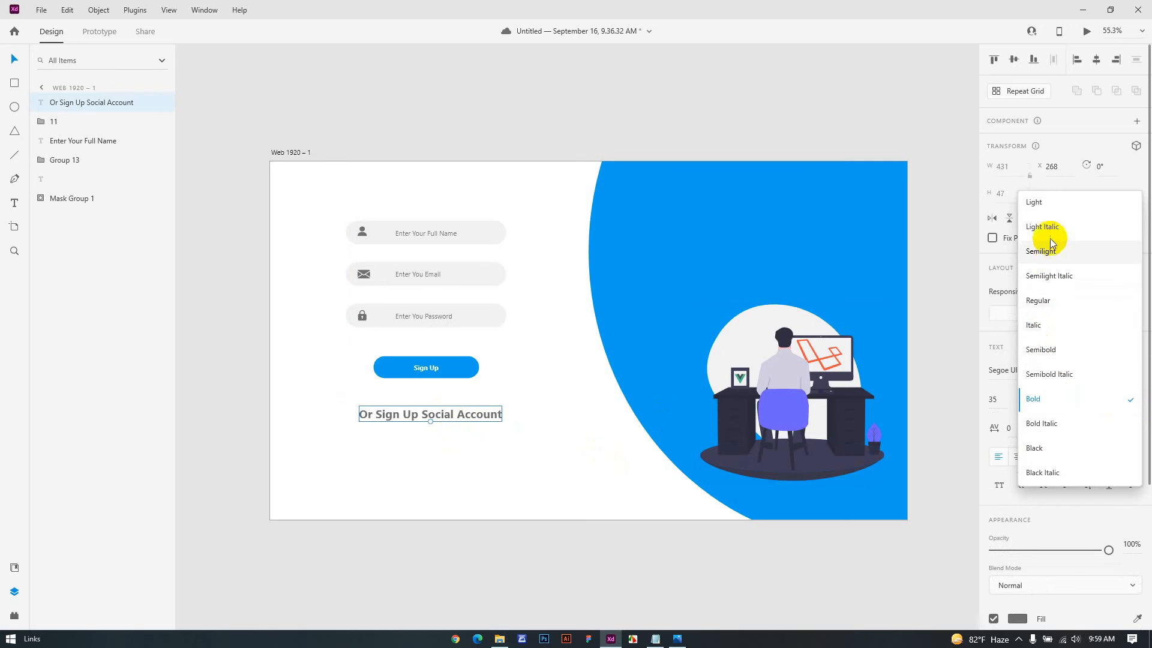
left_click(1049, 207)
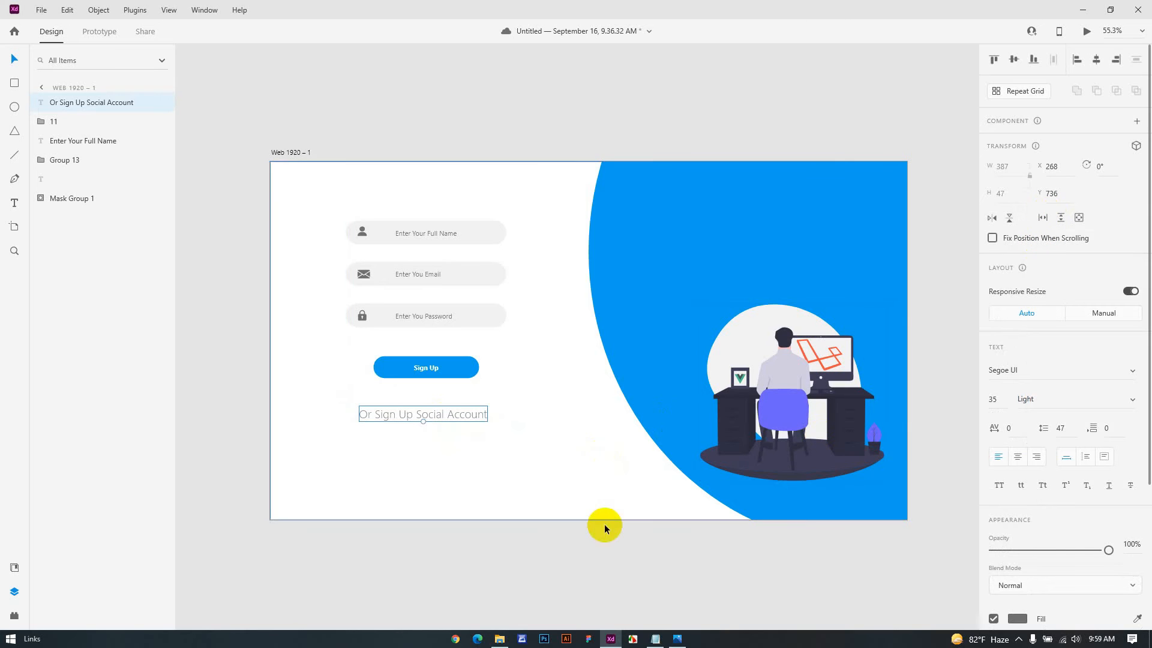
left_click(996, 399)
left_click(774, 494)
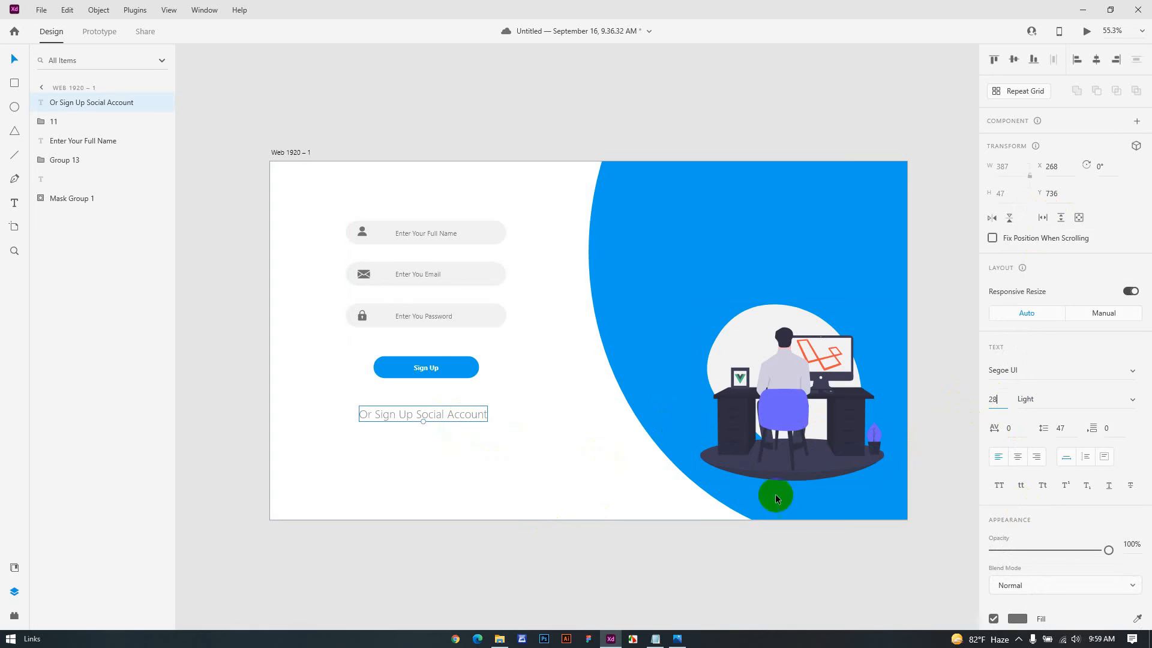
left_click(522, 468)
left_click(450, 416)
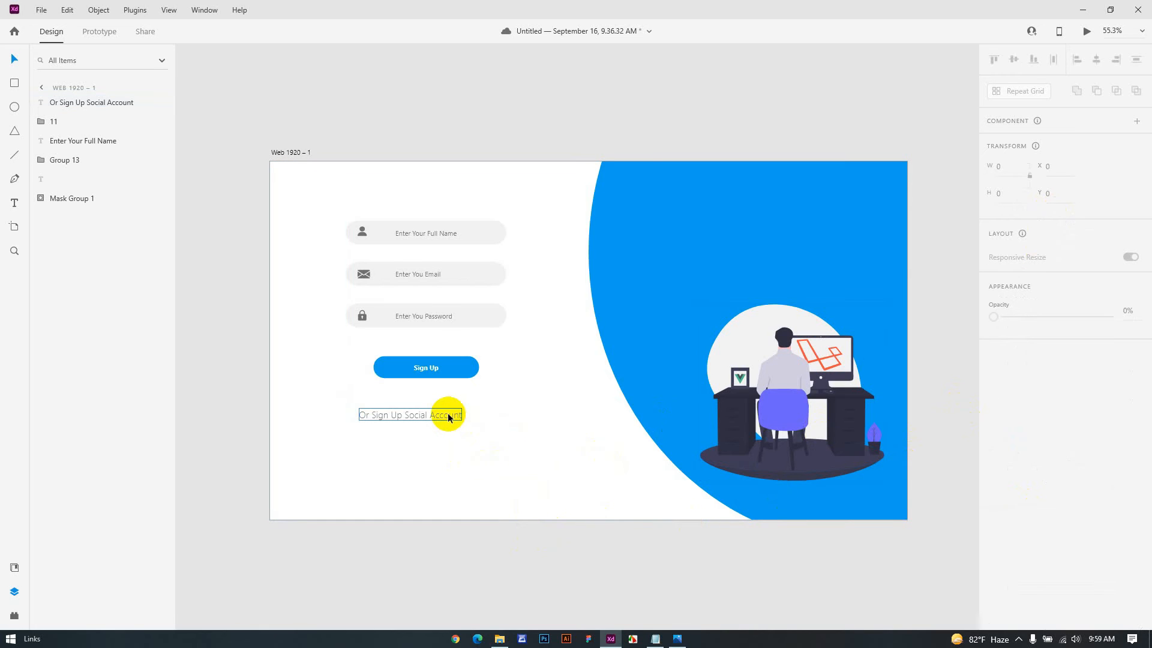
left_click_drag(458, 411, 460, 451)
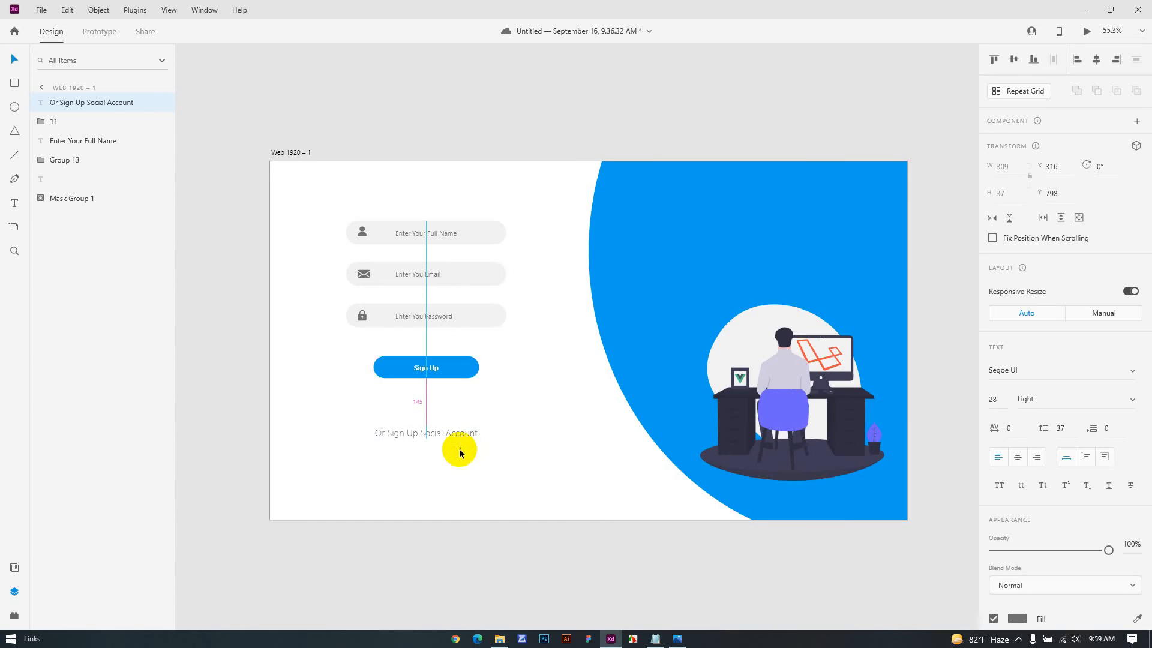
left_click(507, 528)
Step: Import the facebook icon from the Assets folder and place it below the "Or Sign Up Social Account" text
left_click(500, 639)
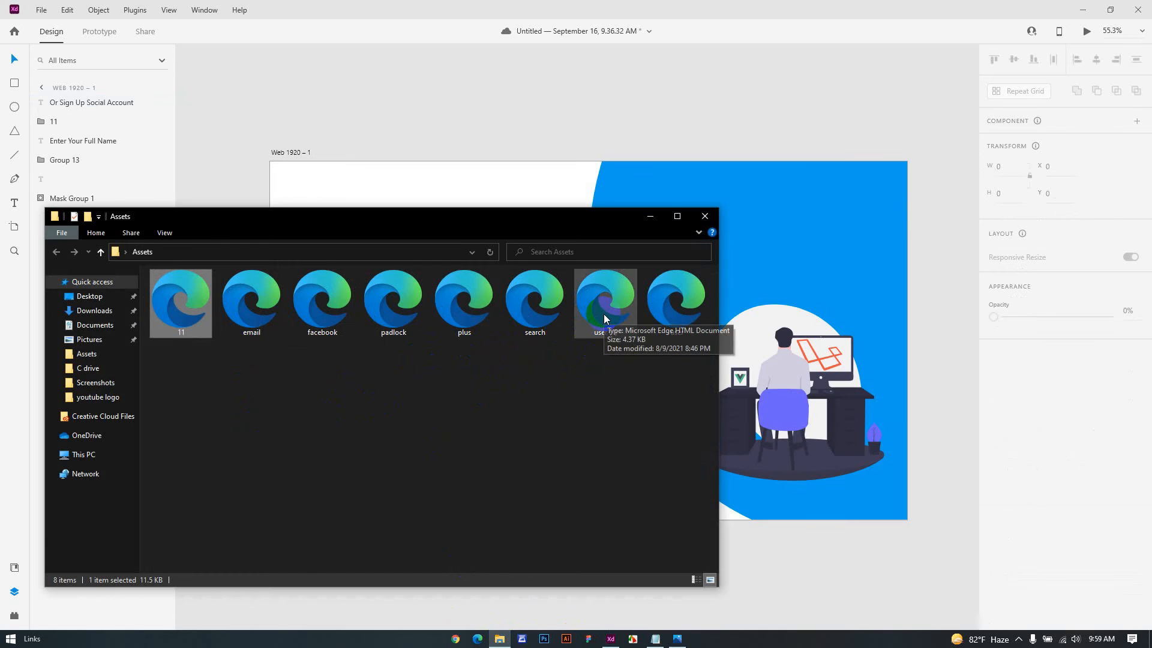
left_click_drag(318, 300, 741, 630)
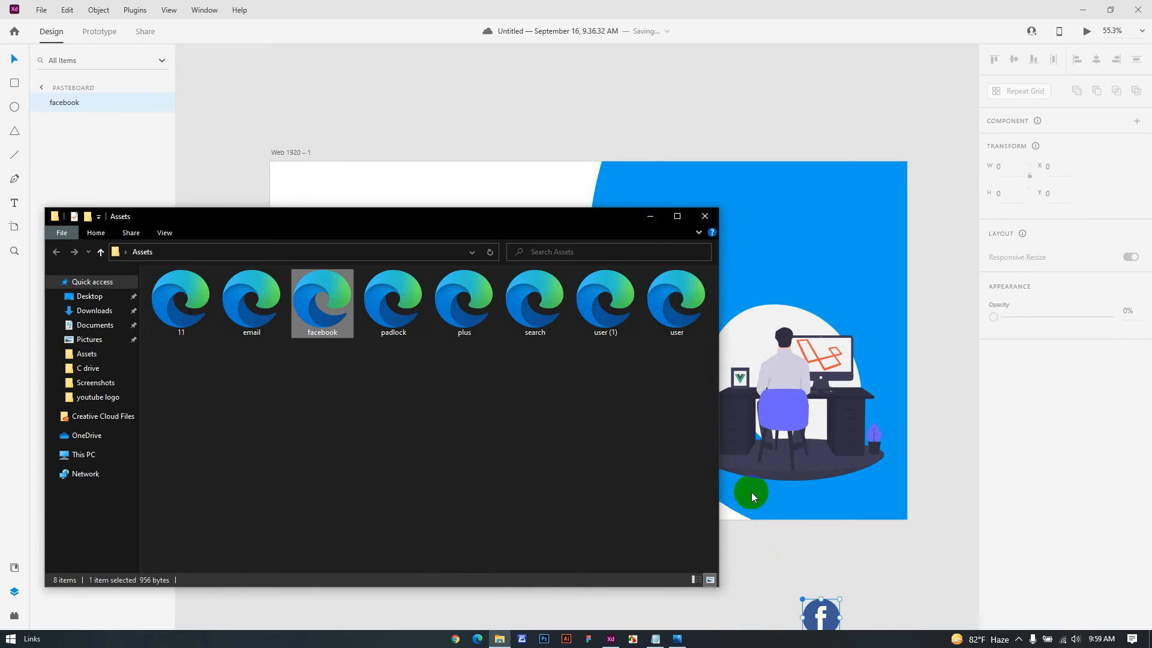
left_click(649, 216)
left_click_drag(835, 624, 391, 473)
Step: Fill the Facebook icon's circle with the saved bright blue swatch and shift the icon right to X 339
scroll(389, 472, "up", 5)
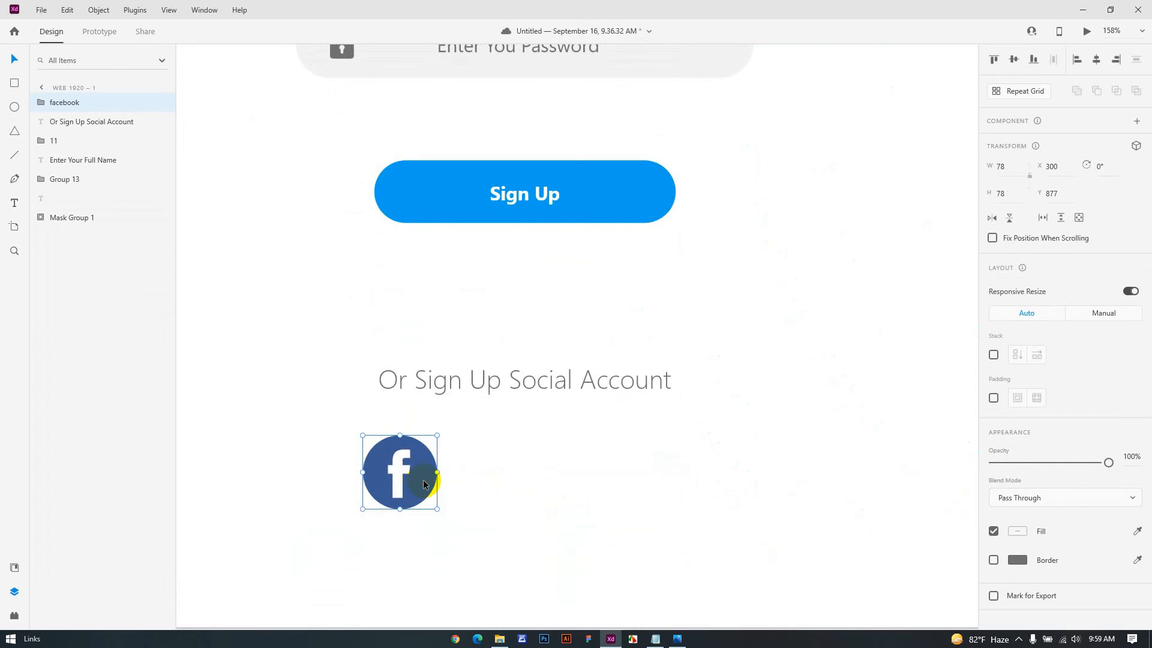
double_click(423, 484)
double_click(424, 484)
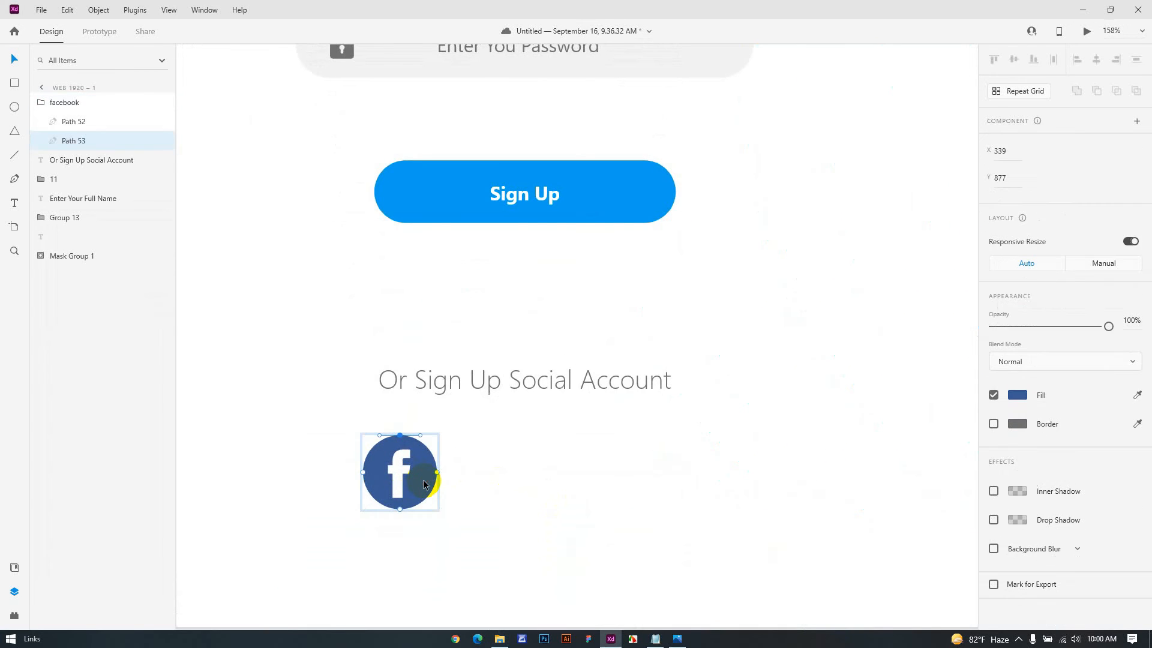
left_click(1017, 395)
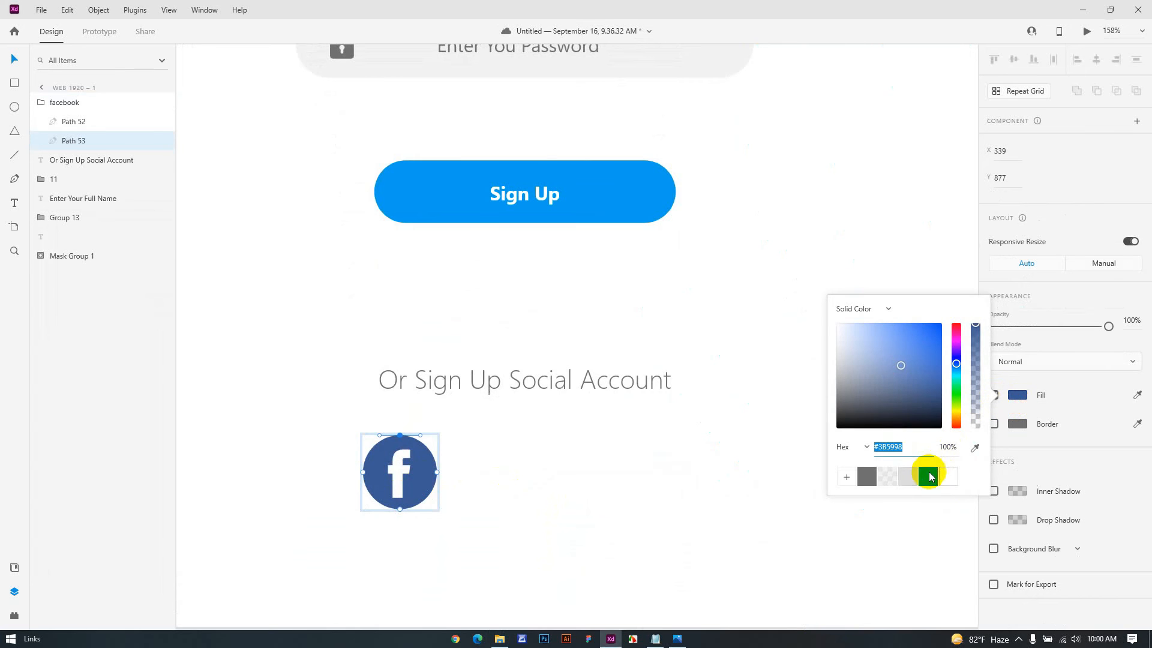
left_click(927, 476)
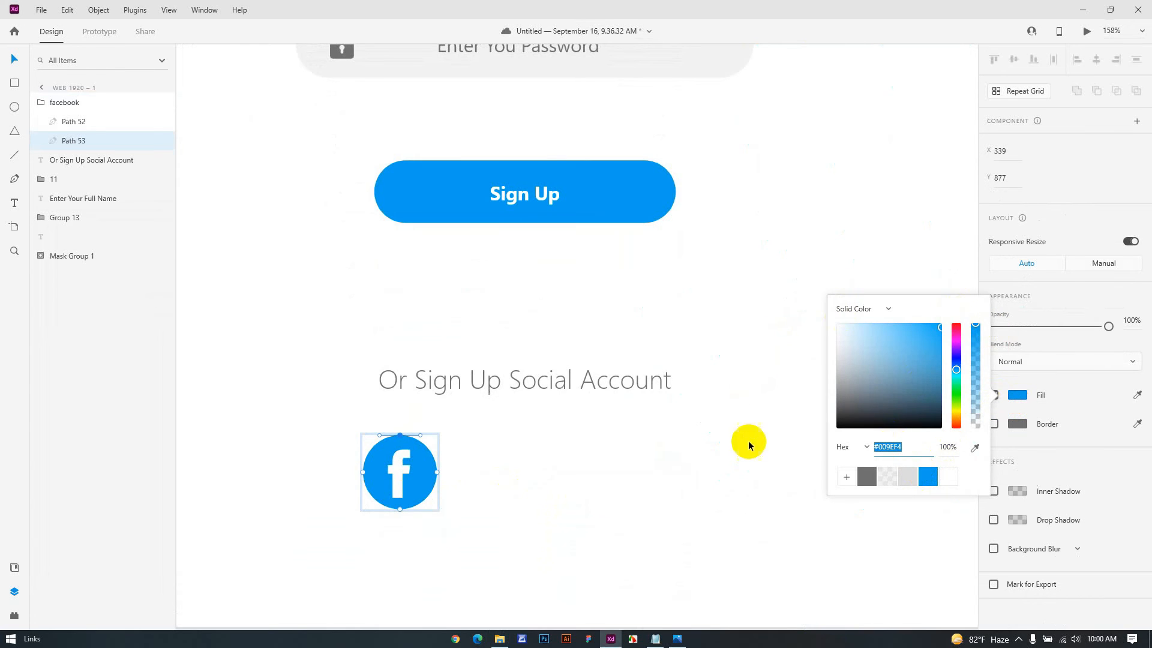
left_click(746, 442)
left_click(489, 528)
left_click_drag(420, 480, 467, 478)
left_click(524, 495)
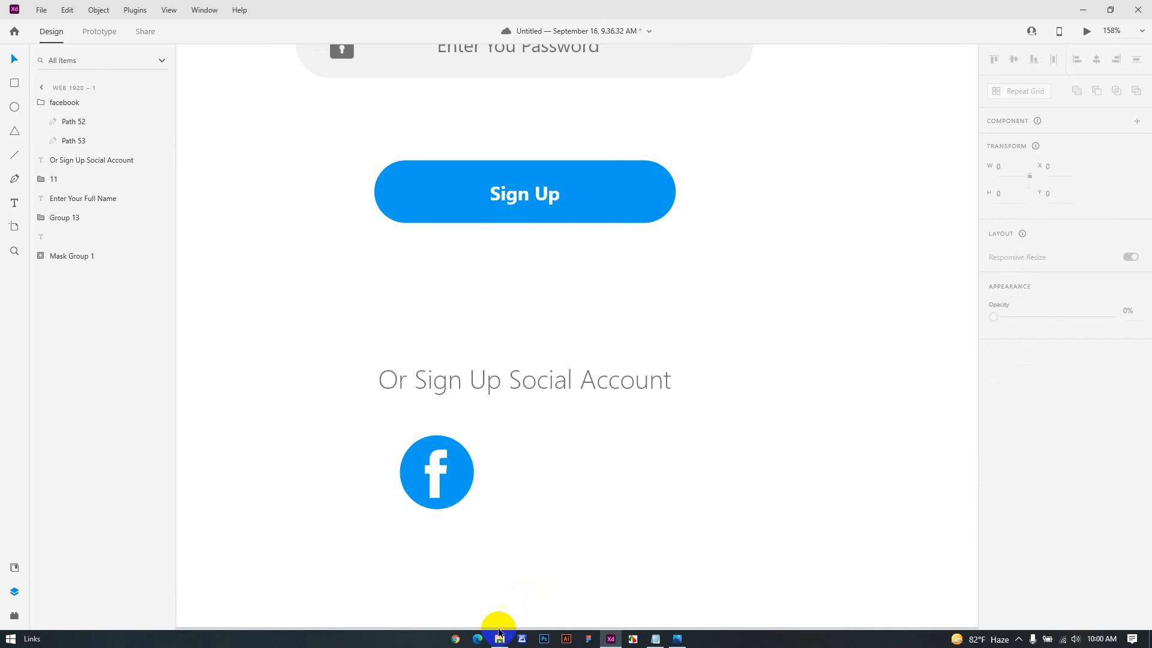
Step: Preview the email, user, user (1) and search SVG files in the Assets folder to identify the Google logo
left_click(499, 639)
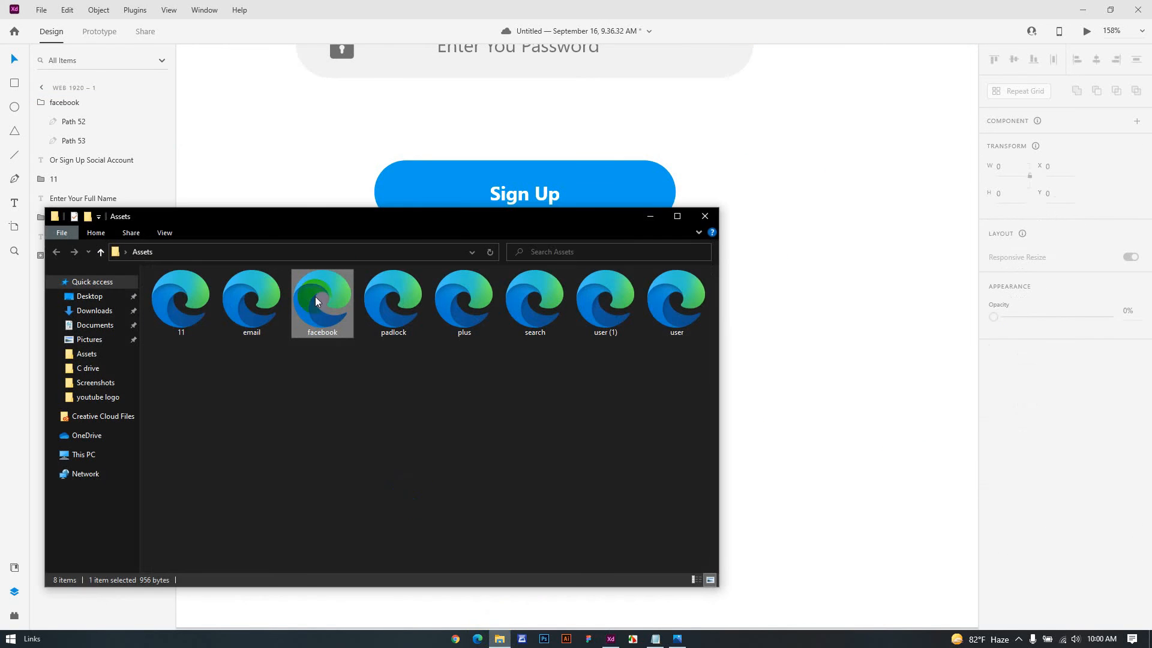
left_click(268, 307)
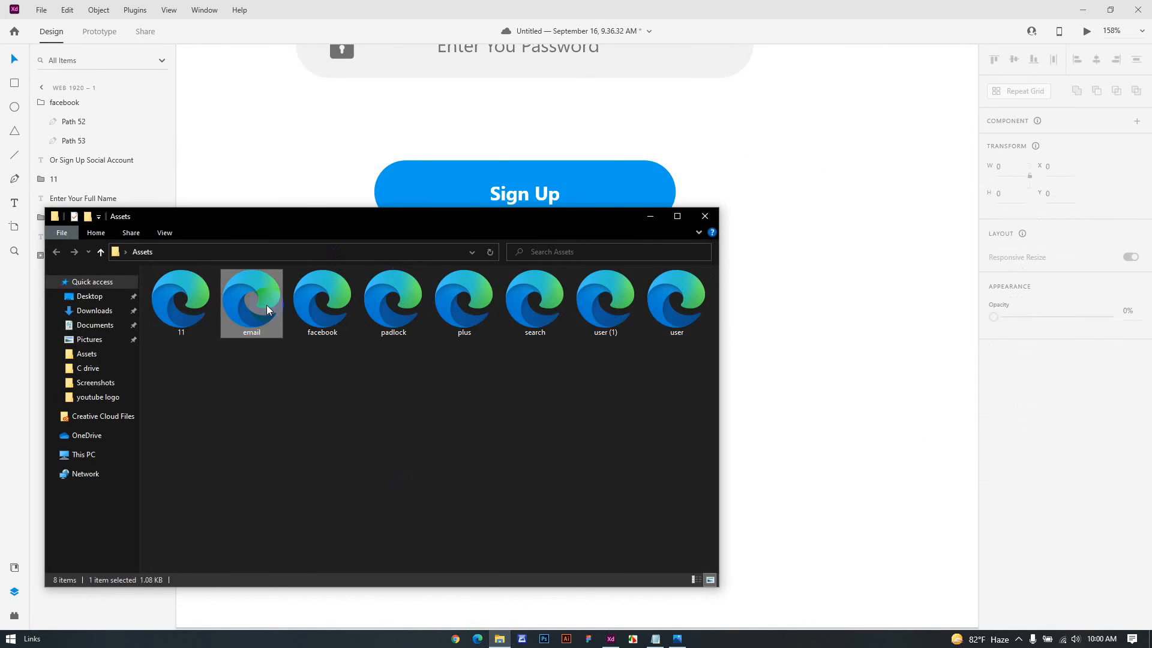
double_click(266, 305)
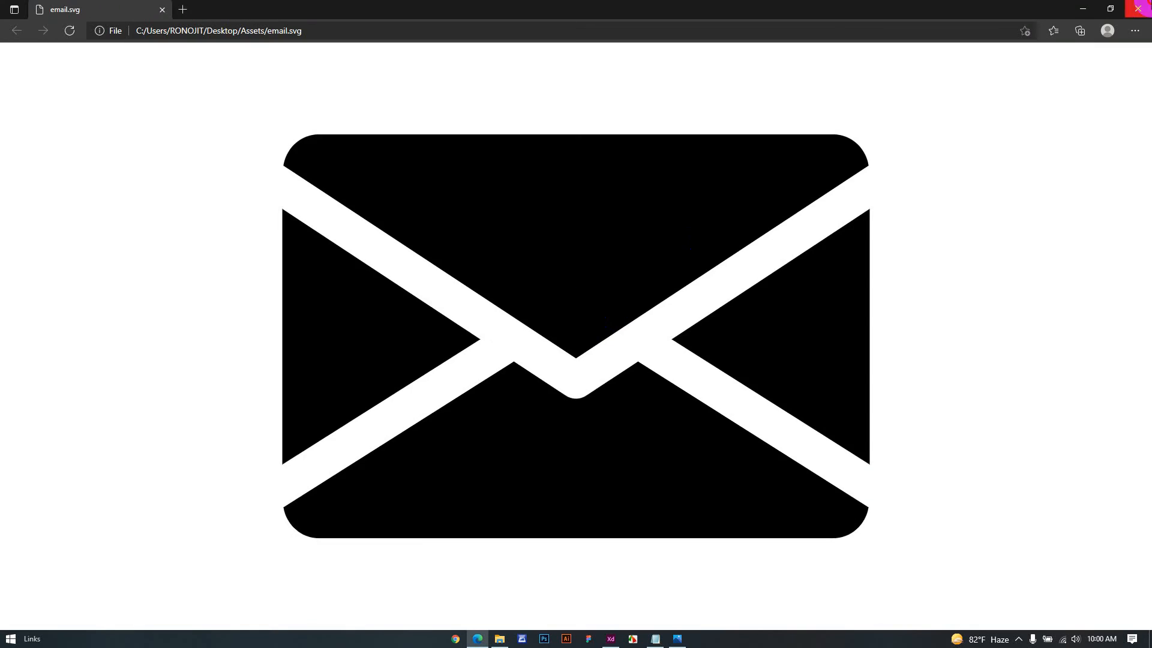
left_click(1138, 8)
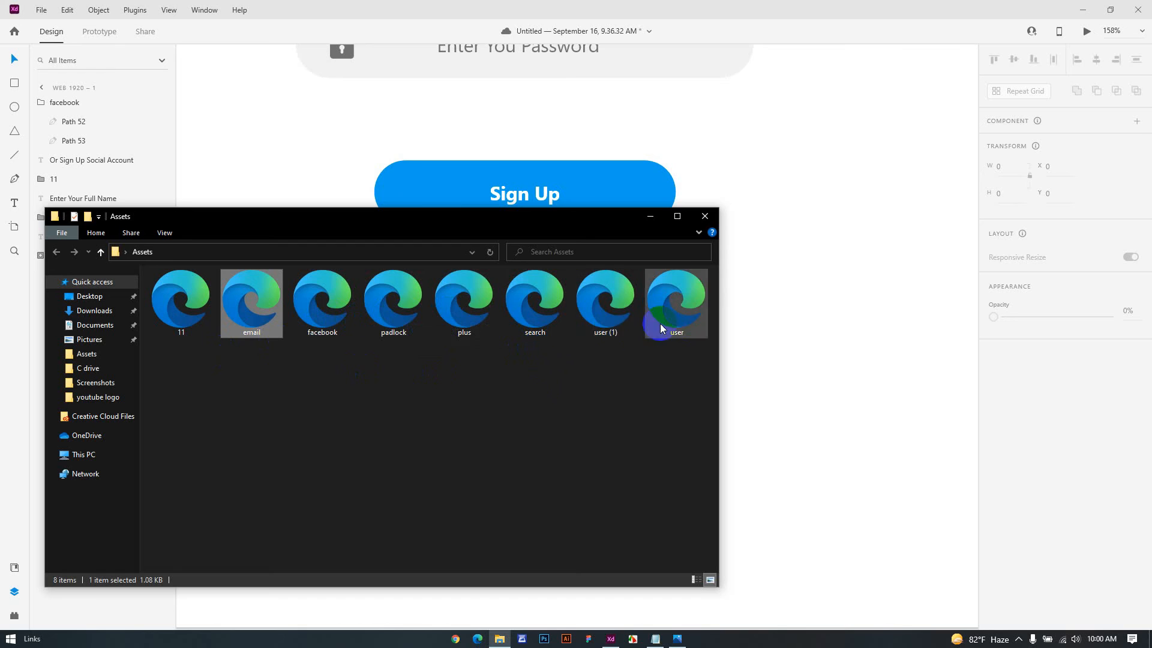
left_click(675, 294)
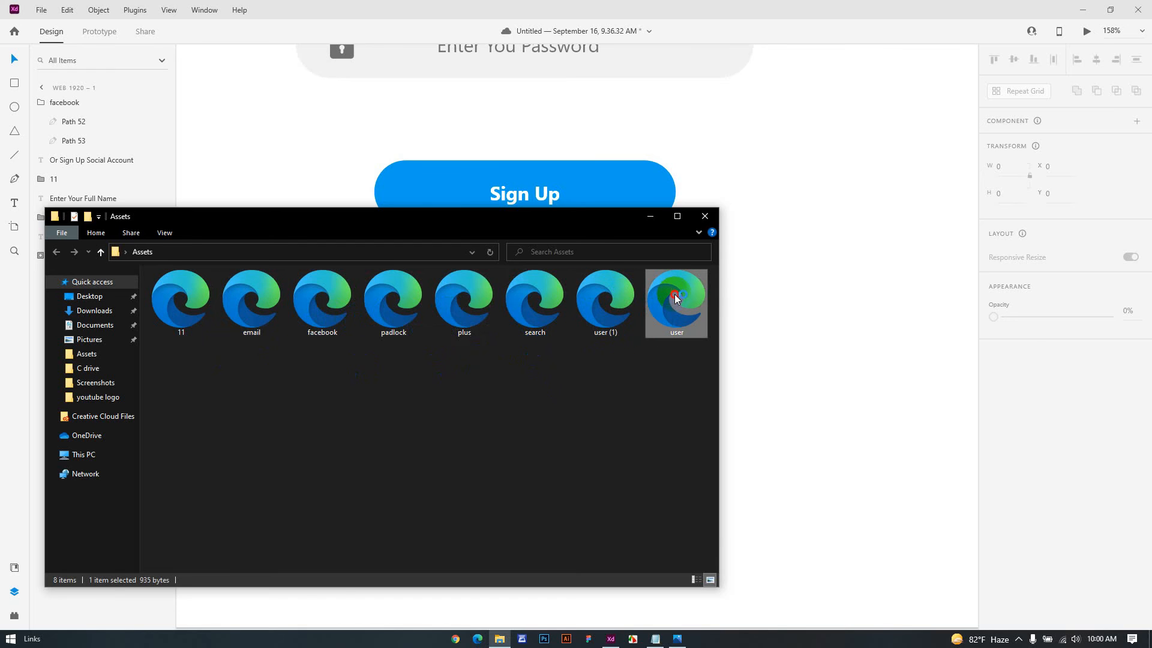
double_click(674, 294)
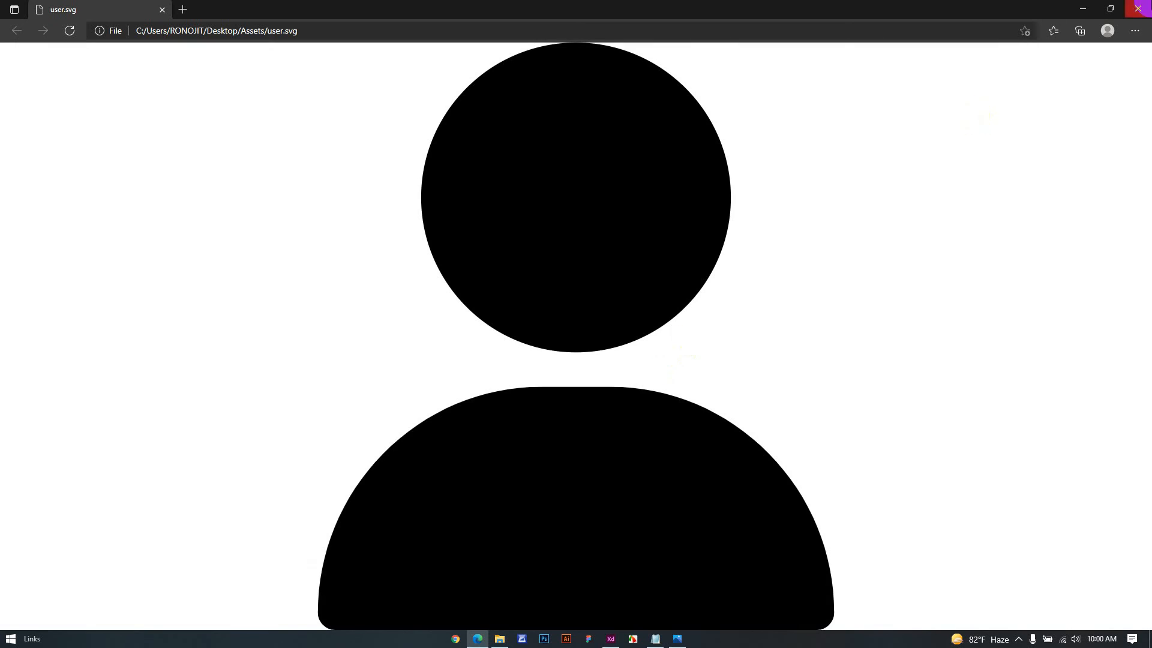
left_click(1138, 9)
left_click(609, 312)
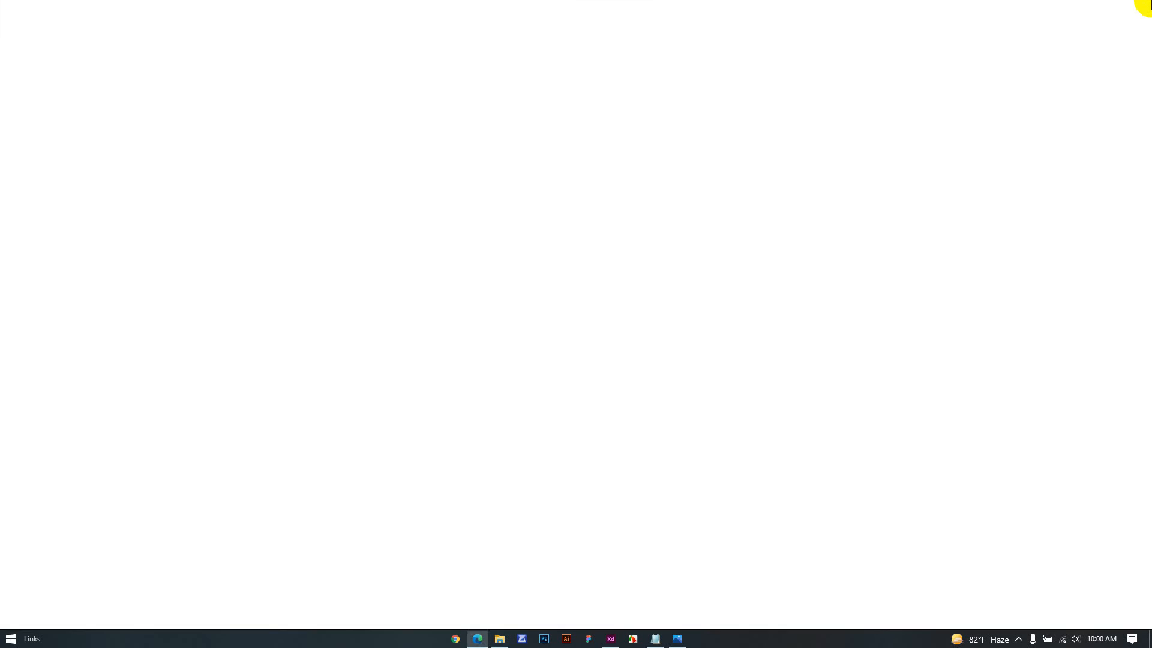
left_click(1138, 9)
left_click(524, 304)
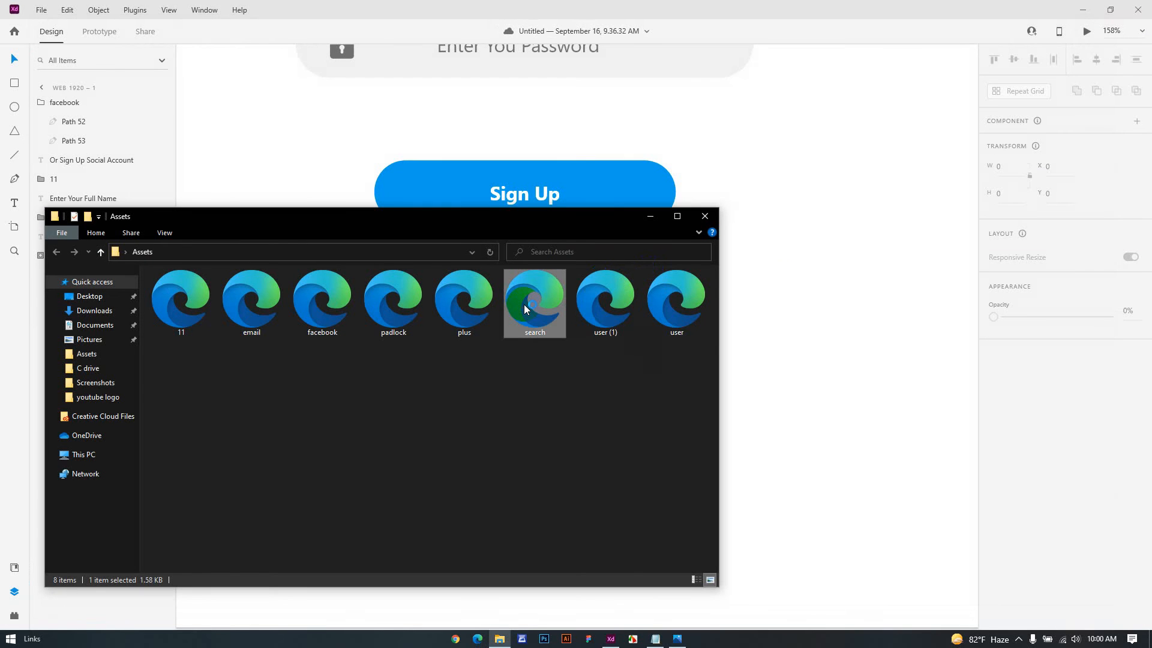
key("Return")
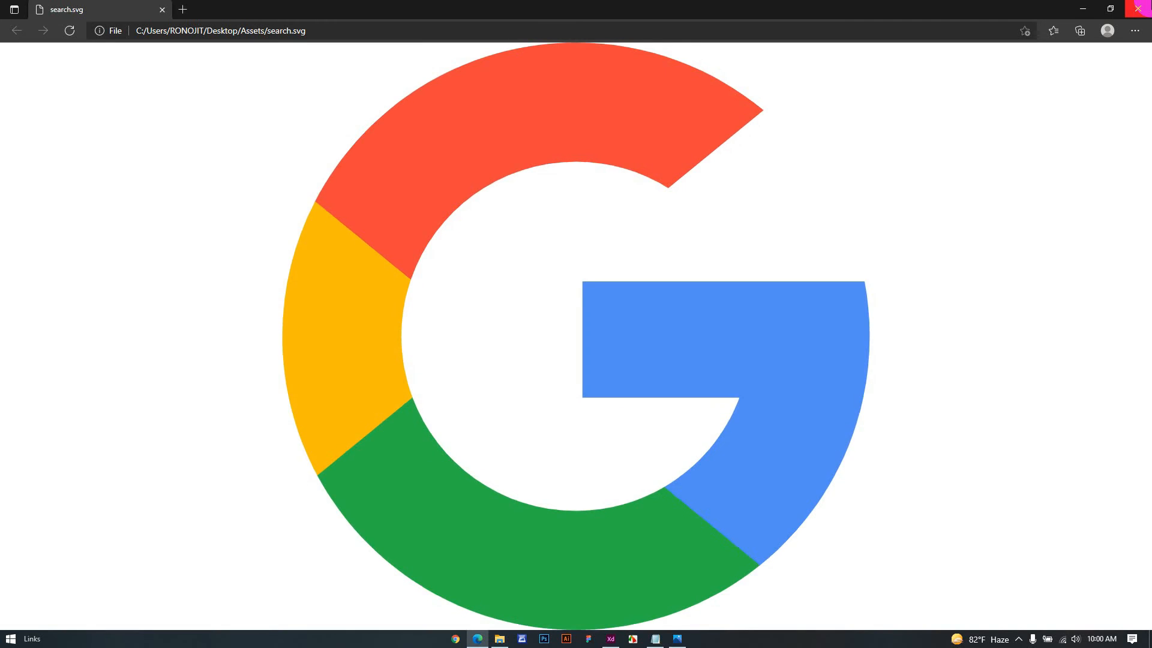
left_click(1145, 9)
Step: Import the search file's Google logo from the Assets folder, scaled down to about 73 px, beside the Facebook icon
left_click_drag(555, 310, 879, 531)
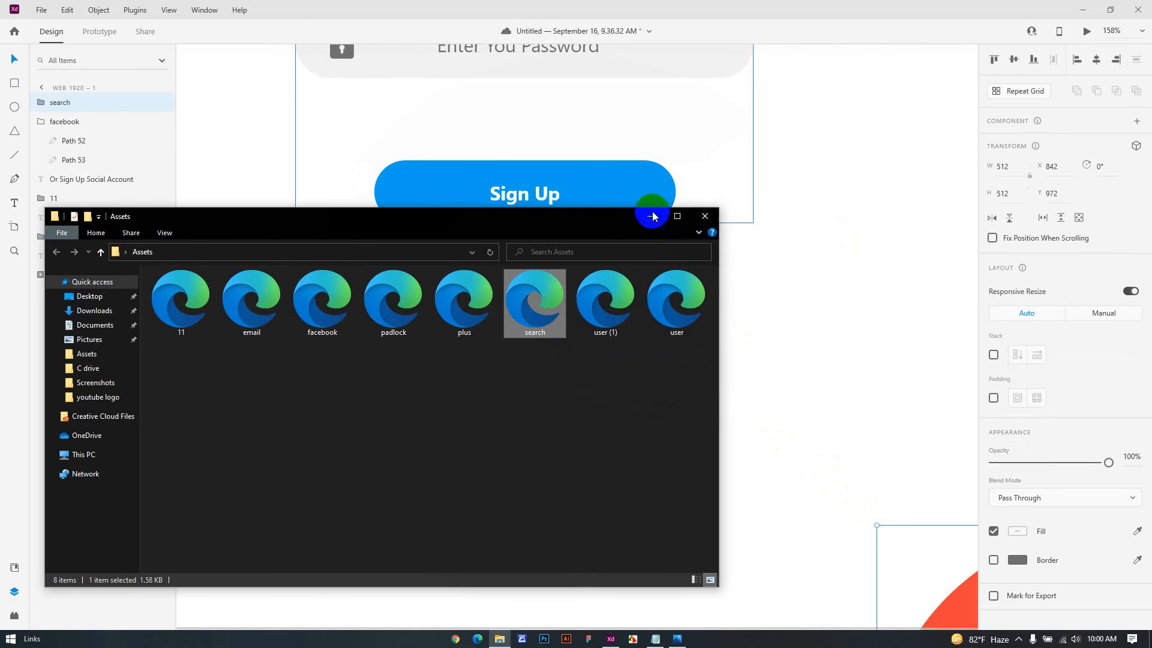
left_click(651, 216)
scroll(808, 528, "down", 3)
scroll(808, 528, "right", 3)
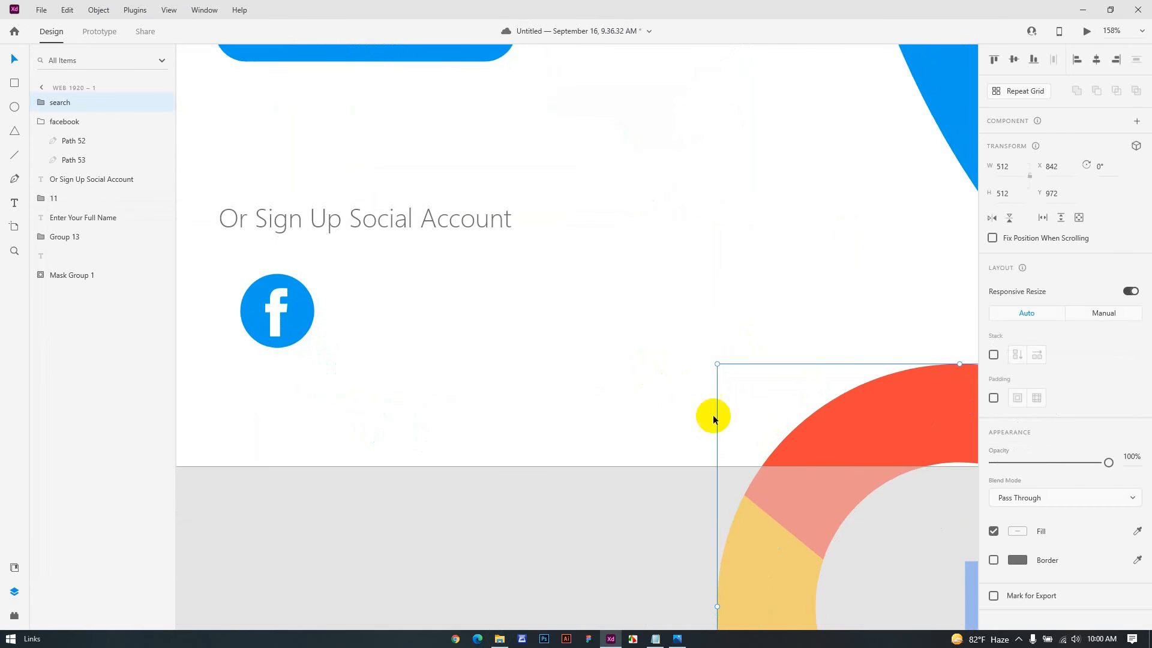
scroll(783, 435, "down", 6)
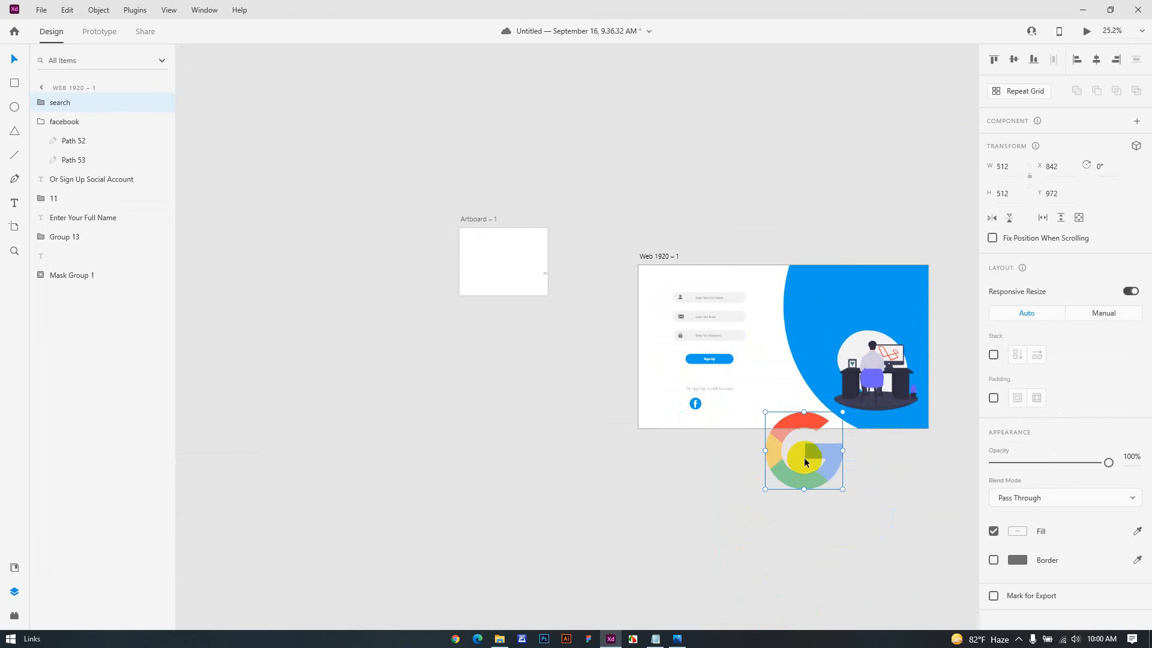
left_click_drag(843, 489, 771, 421)
scroll(777, 429, "up", 5)
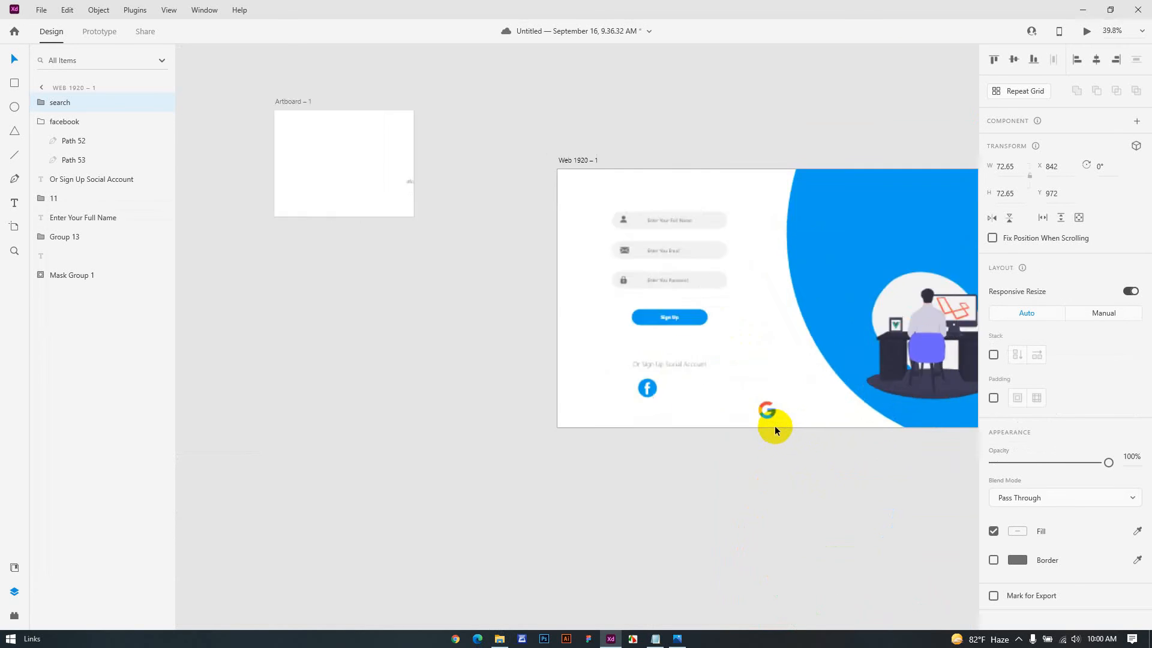
left_click_drag(758, 372, 516, 338)
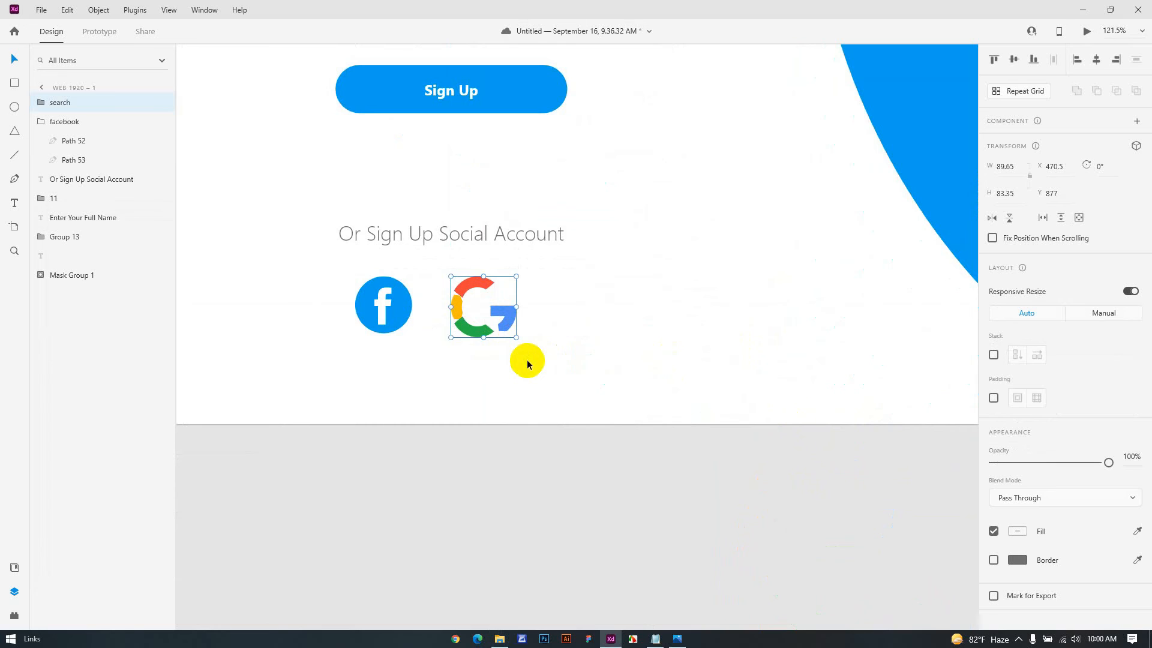
Step: Undo the uneven resize of the Google logo and try enlarging it proportionally to about 82 px
key("ctrl+z")
left_click_drag(513, 336, 519, 341)
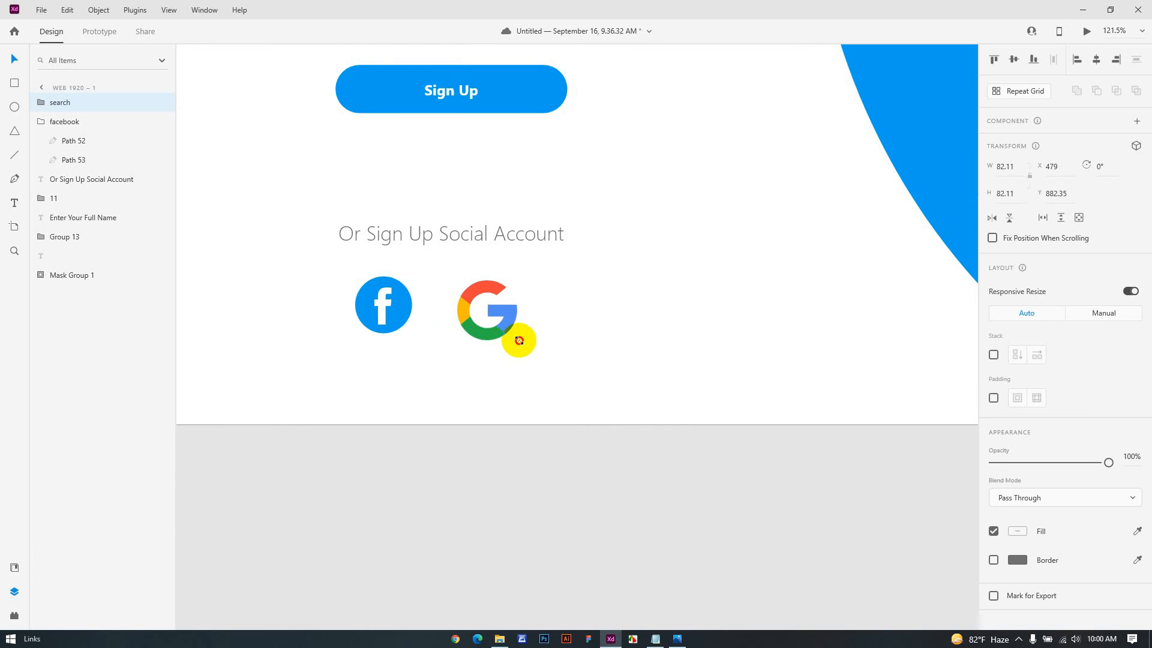
key("ctrl+z")
Step: Try to match the Google logo to the Facebook icon's size by setting its width and height to 78
left_click(397, 304)
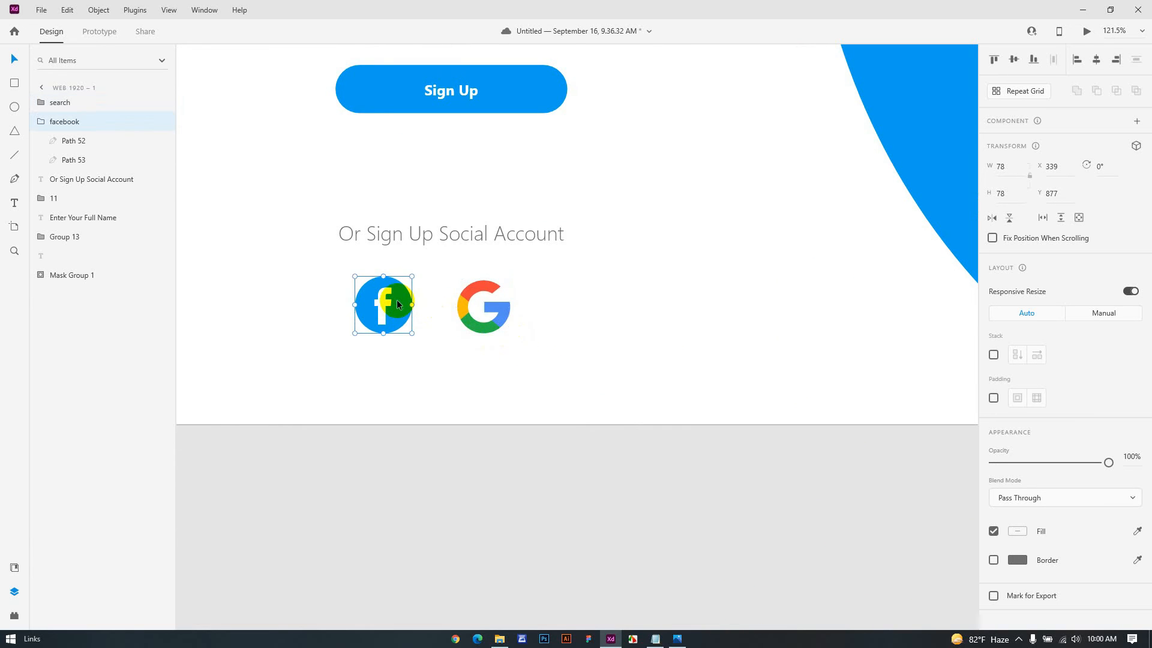
left_click(476, 325)
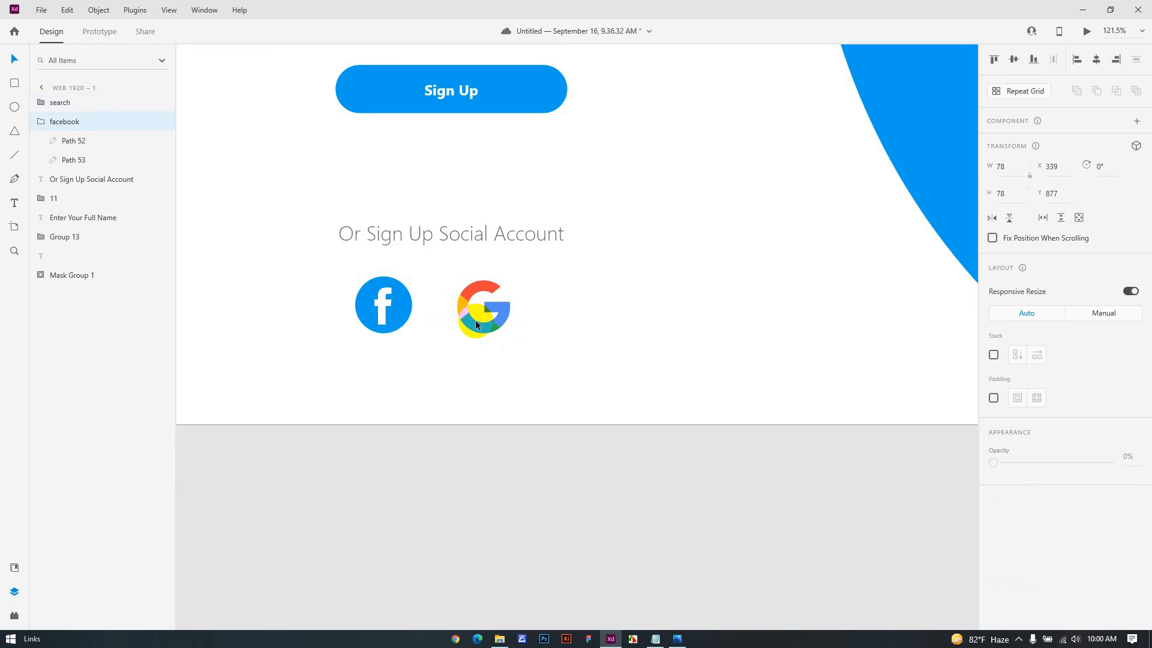
left_click(1005, 168)
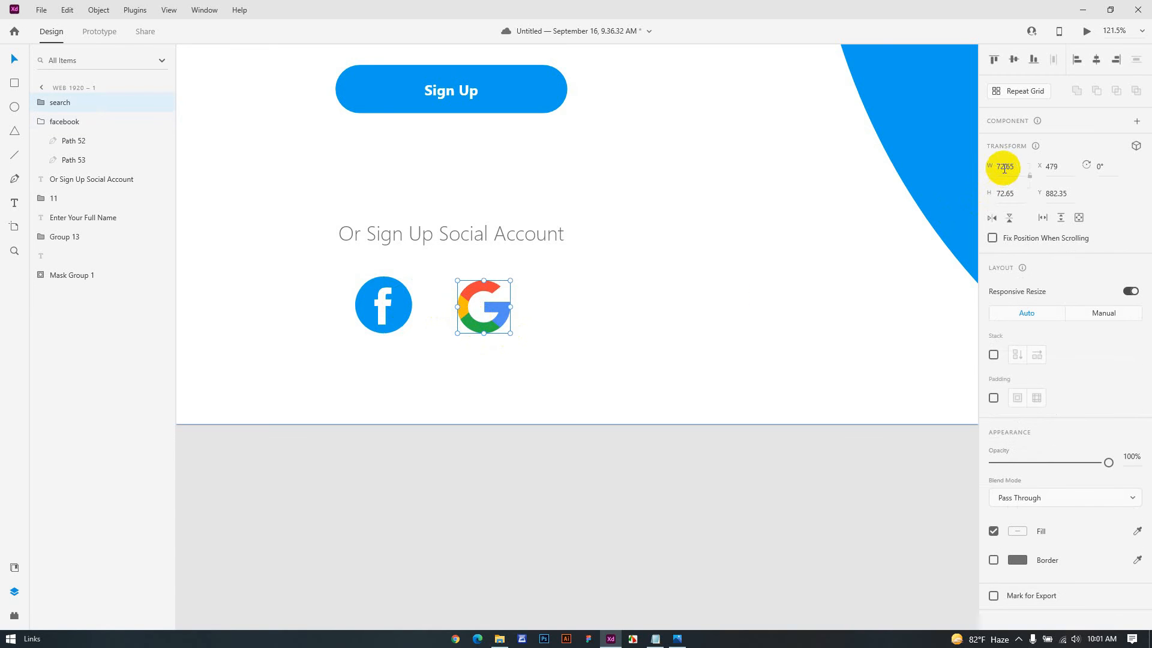
left_click_drag(1016, 167, 978, 200)
type("7878")
left_click(820, 314)
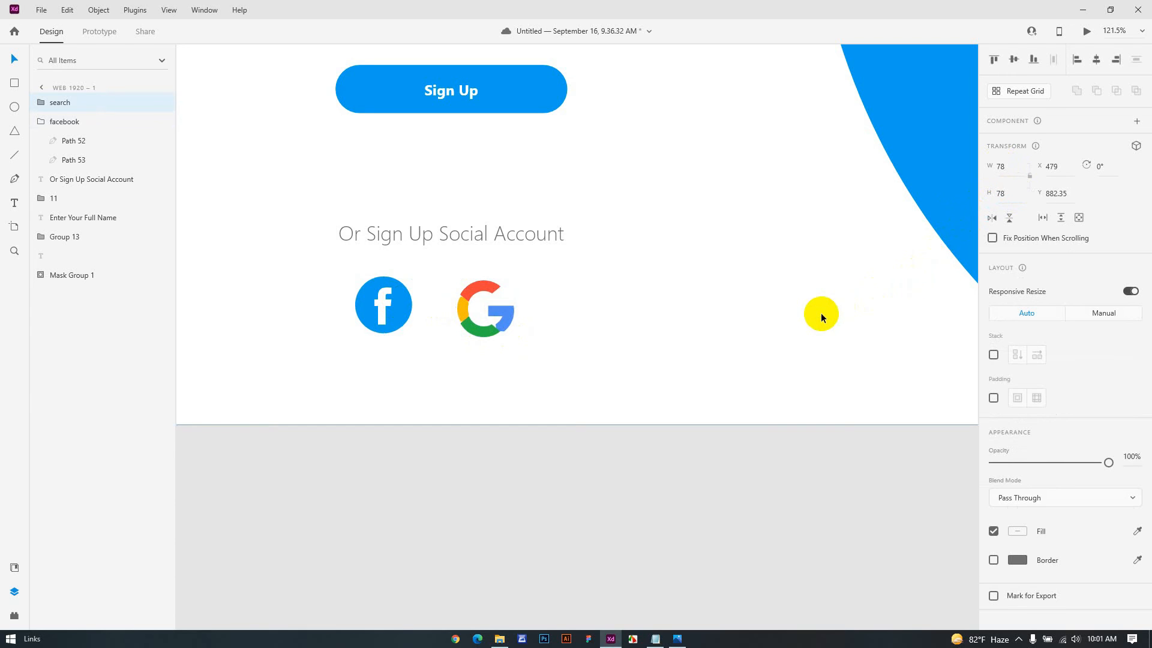
left_click(504, 309)
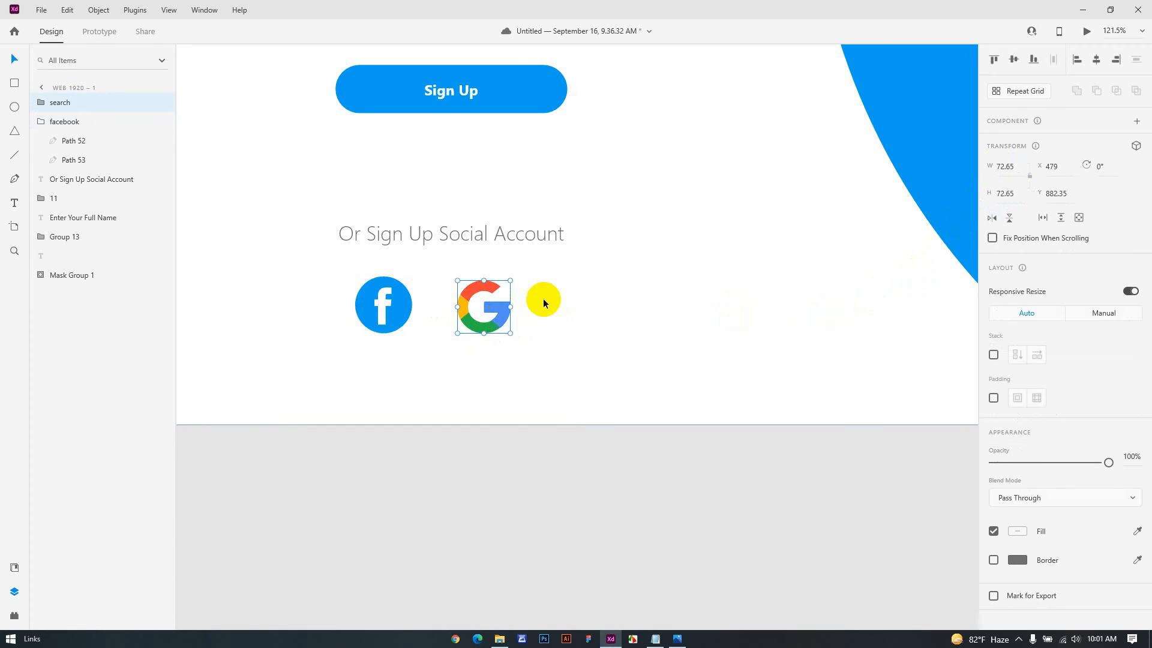
Step: Try to set the Google logo's height to 78 with its aspect ratio locked
left_click(1029, 175)
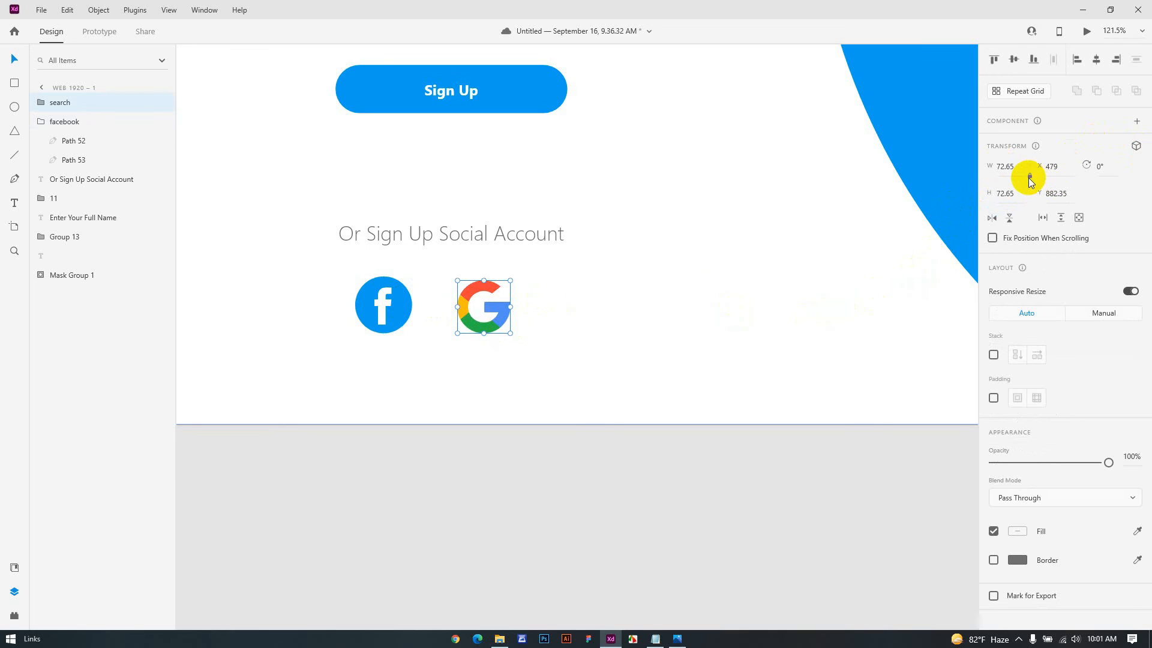
left_click_drag(1020, 193, 987, 193)
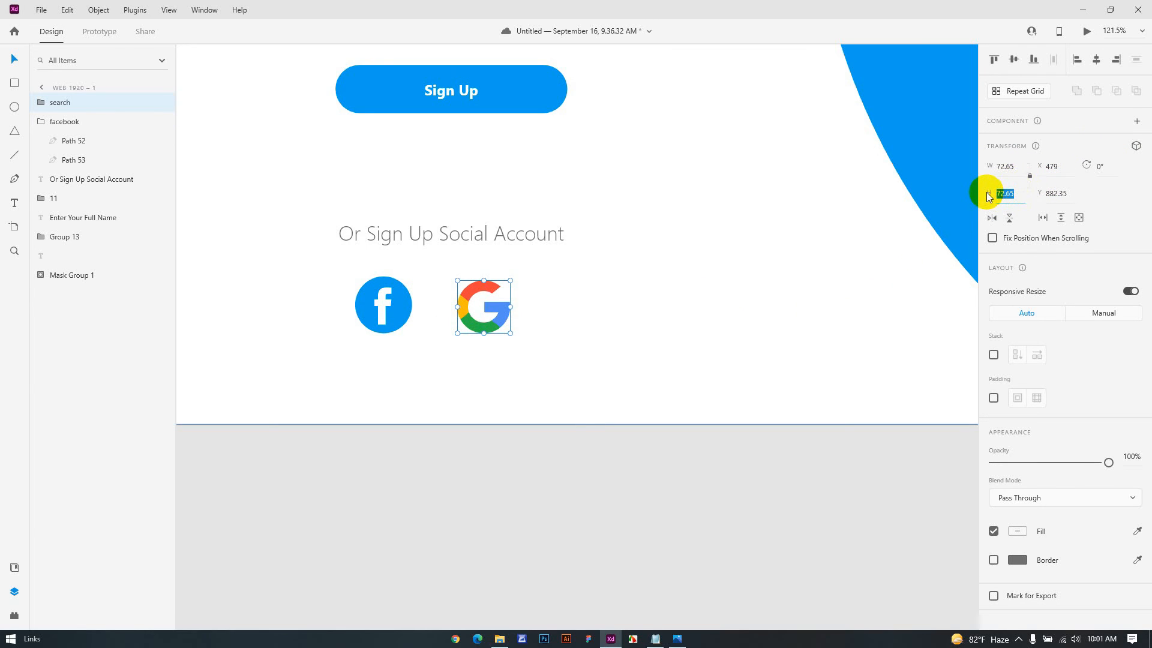
type("78")
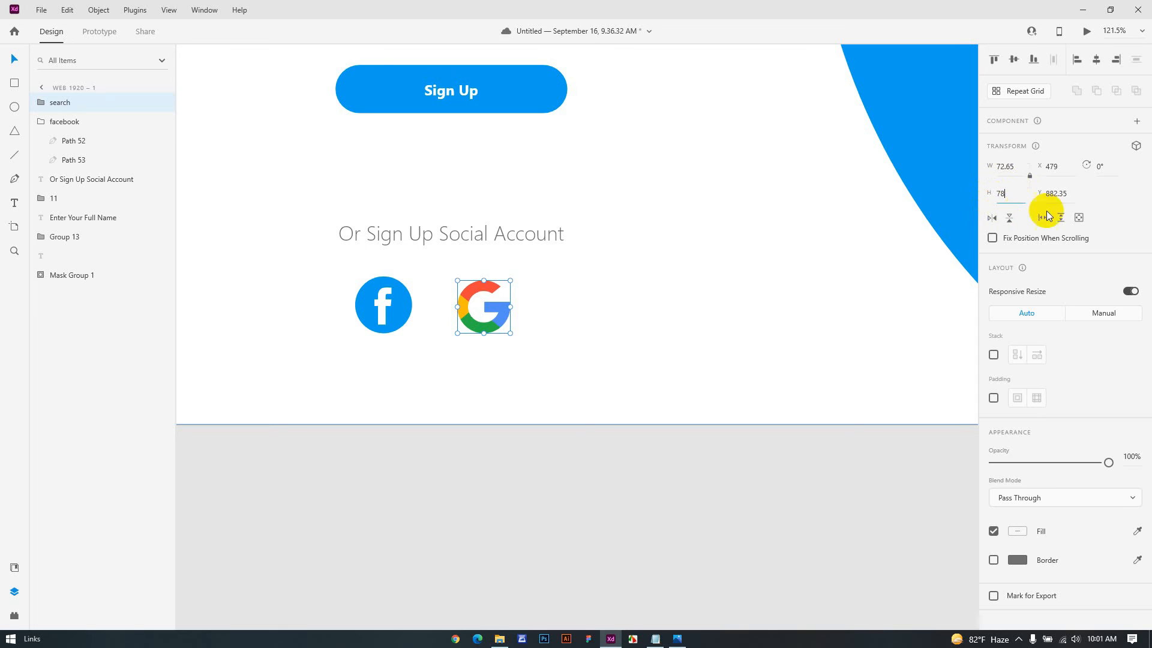
key("Return")
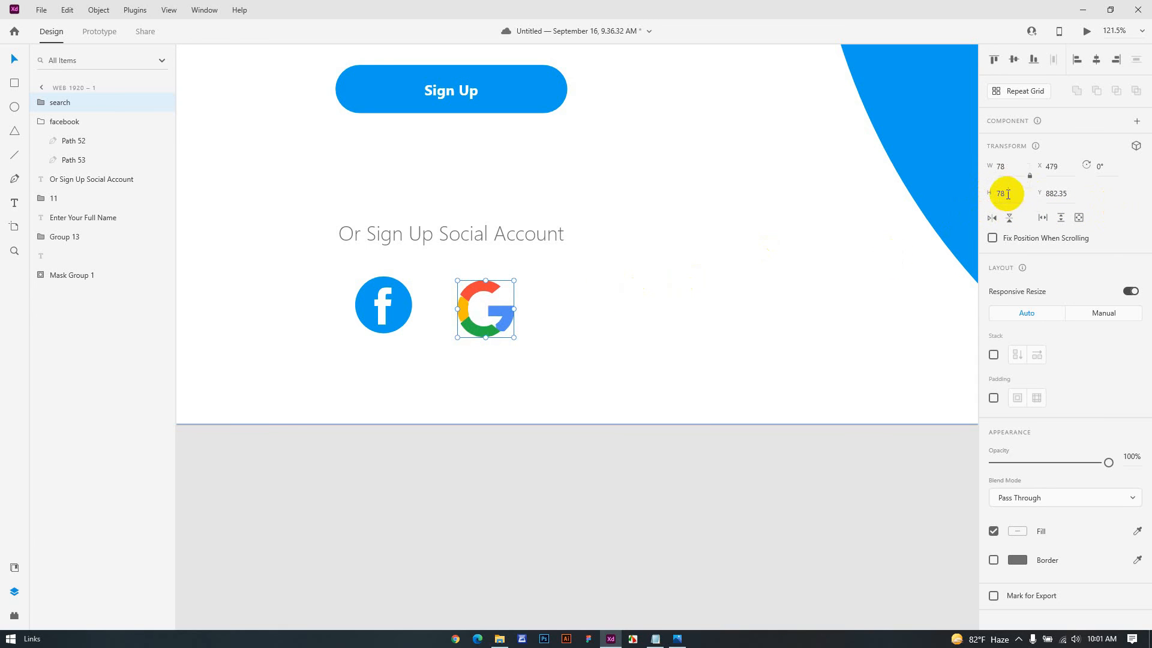
key("ctrl+z")
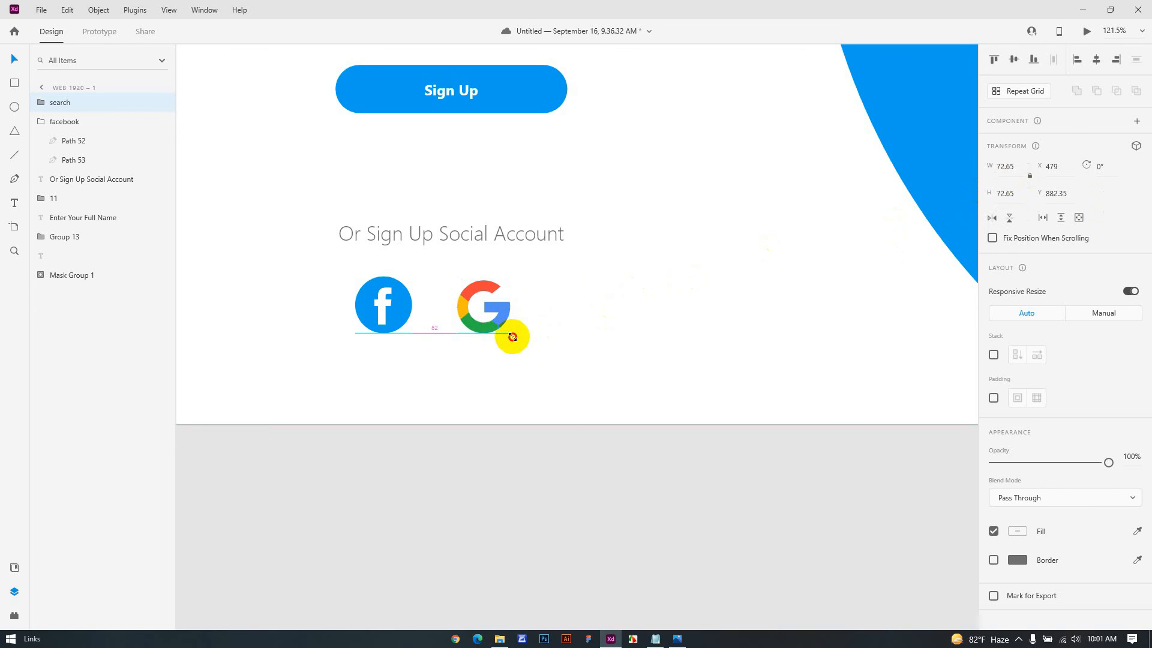
Step: Enlarge the Google logo proportionally to 78 by 78 and align it level with the Facebook icon at Y 877
left_click_drag(512, 332, 498, 310)
left_click(565, 327)
left_click(495, 310)
Step: Move the Facebook icon close beside the Google logo, to X 386 at the same height
left_click_drag(390, 305, 441, 309)
key("Left")
key("Left")
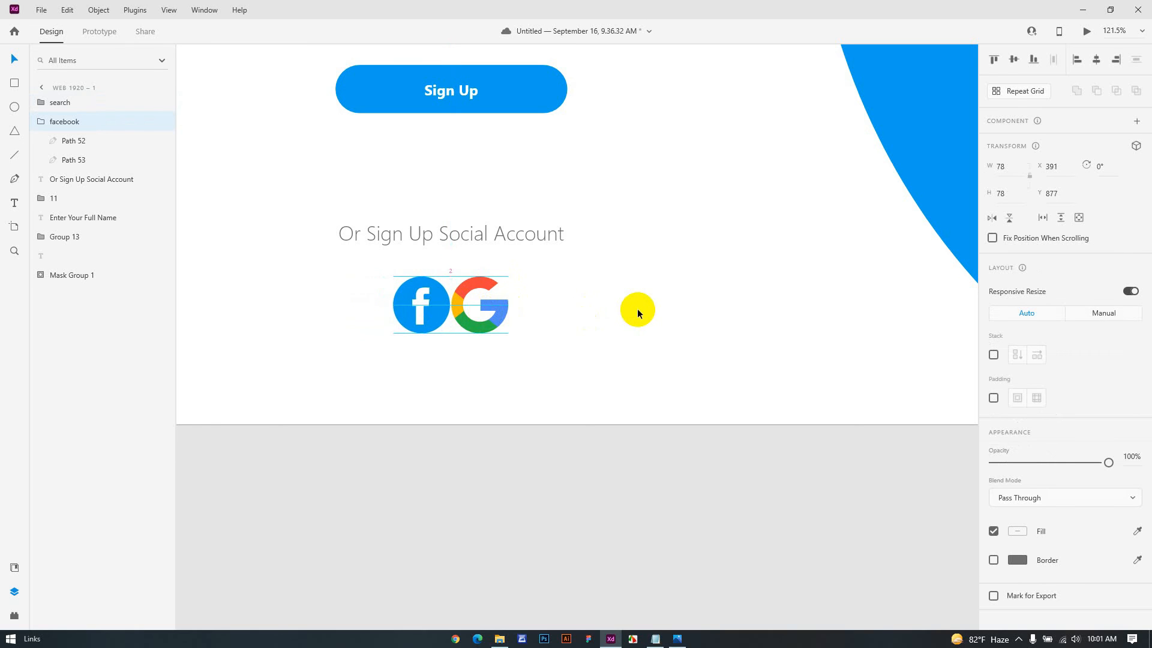
key("Left")
key("Left")
key("Left")
key("Left")
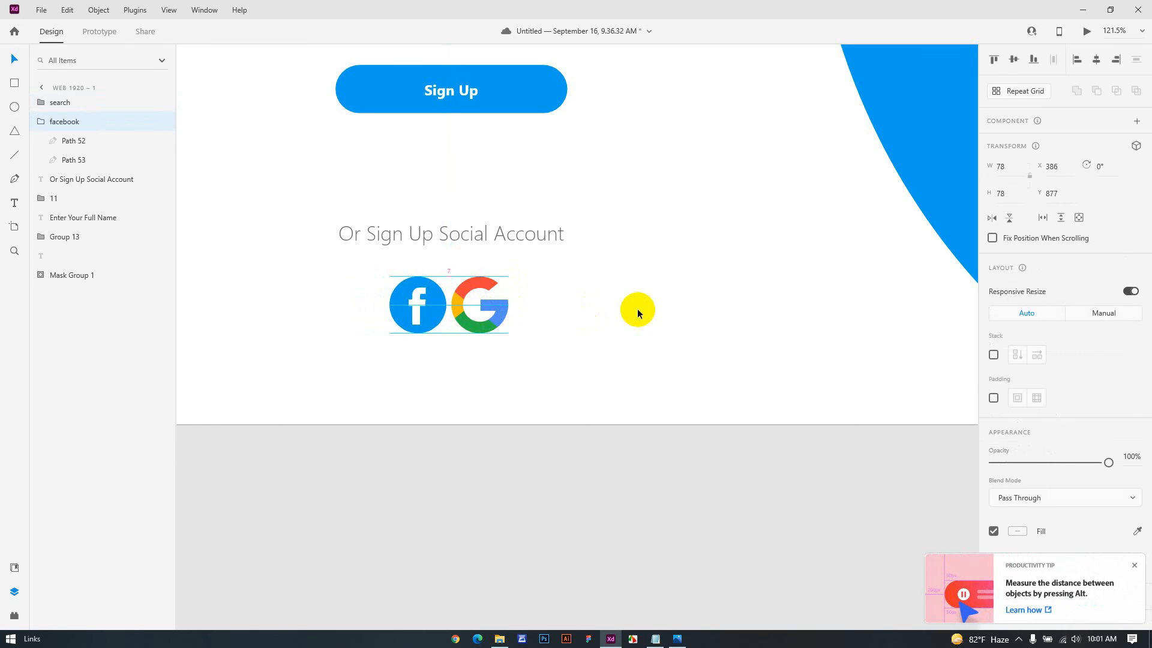
Step: Shift the Google logo slightly away from the Facebook icon to widen the gap between them
left_click(501, 318)
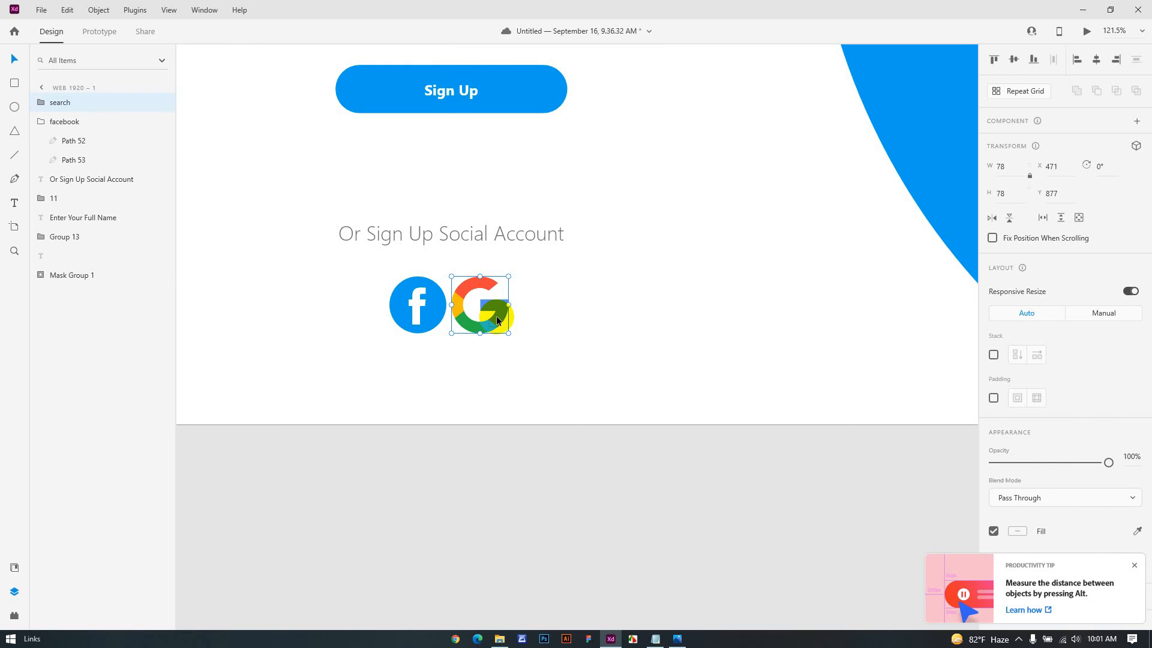
key("Left")
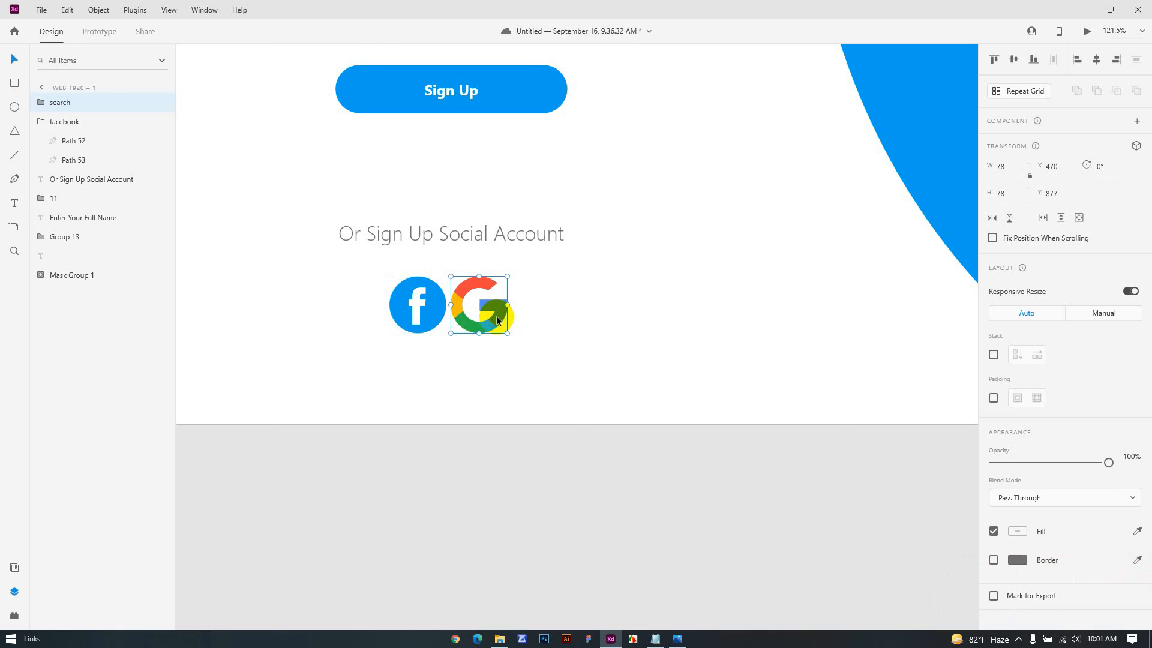
left_click_drag(497, 321, 502, 314)
left_click(600, 326)
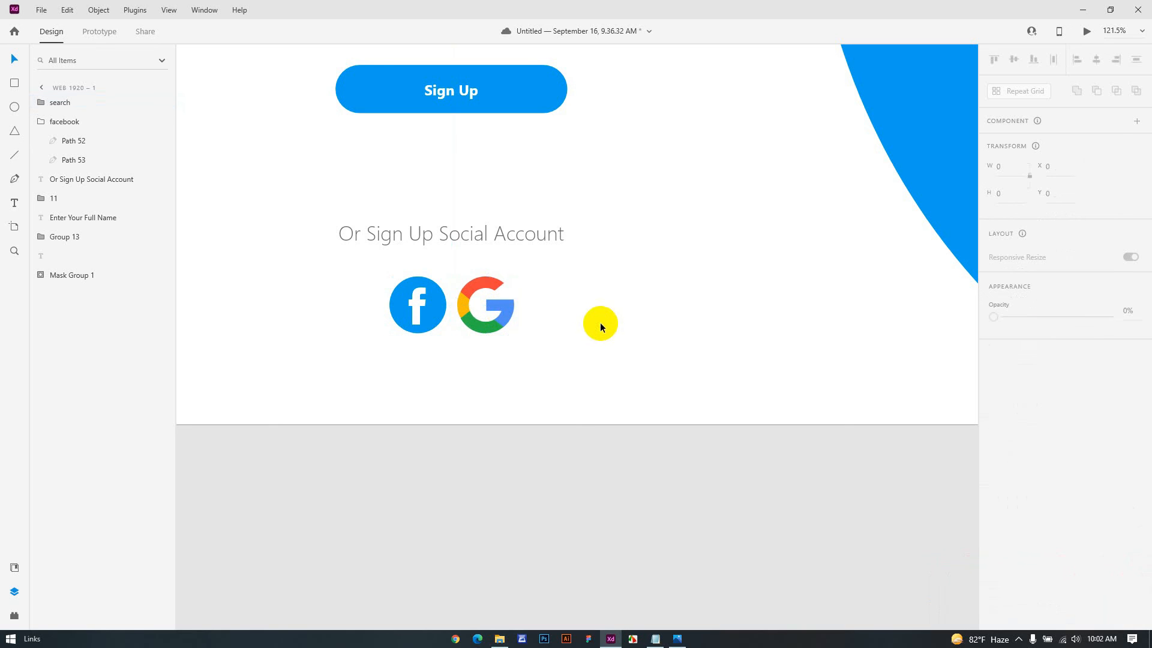
Step: Delete the stray "dfddfdsdf" text and the otherwise empty Artboard – 1
key("ctrl+0")
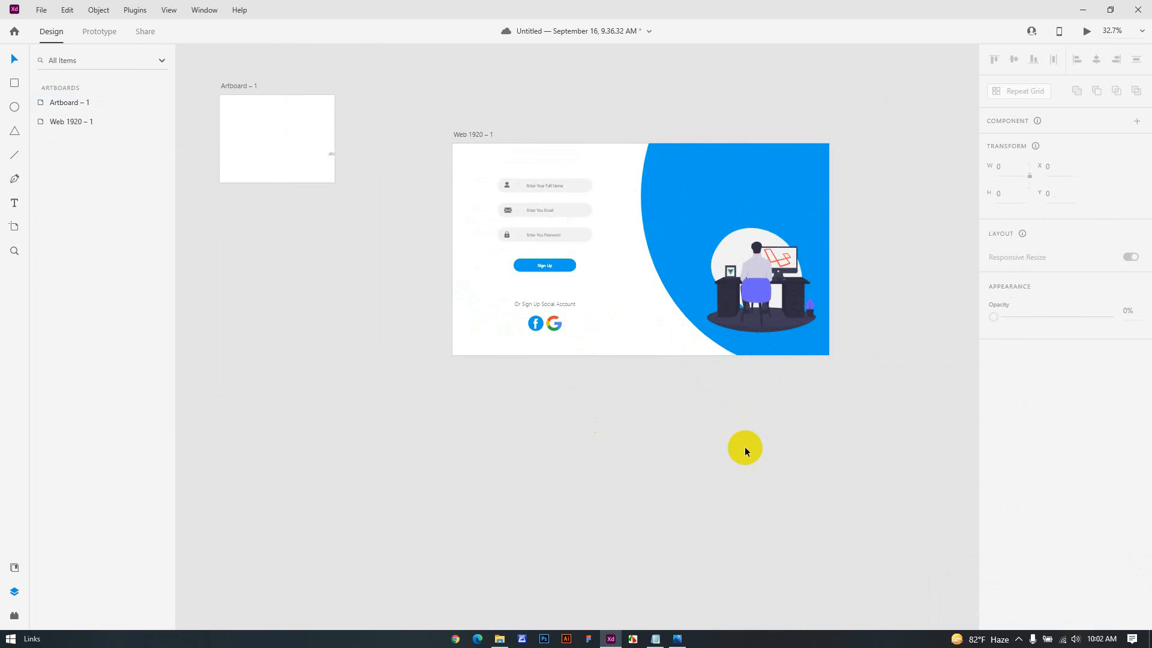
left_click_drag(745, 449, 656, 497)
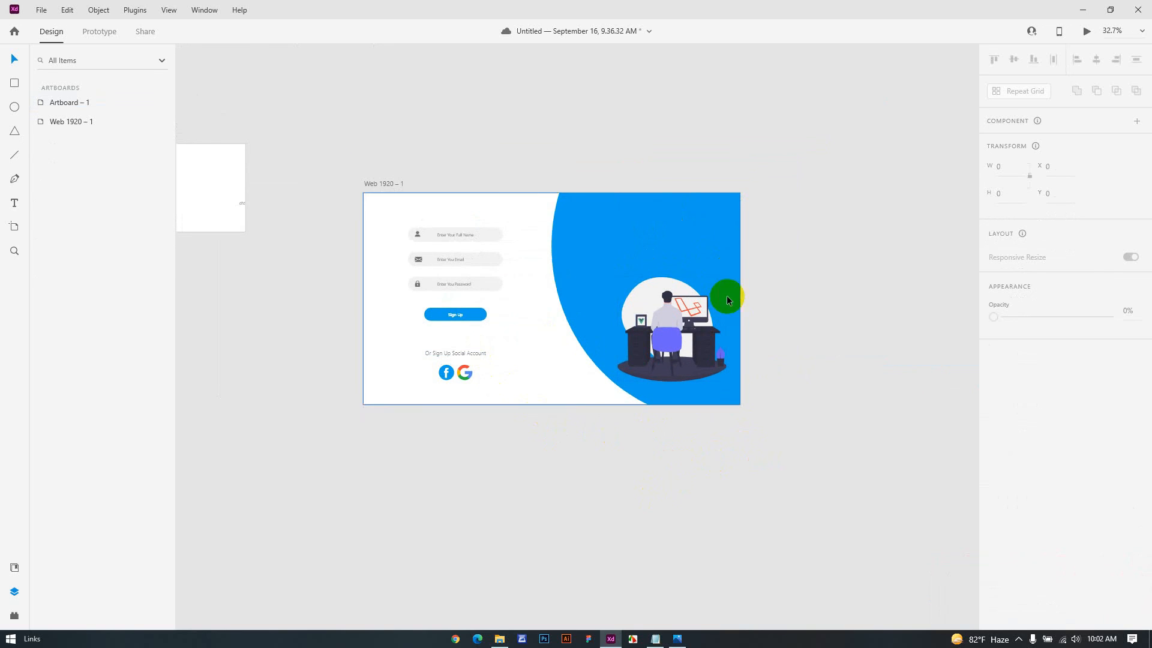
left_click_drag(321, 280, 425, 340)
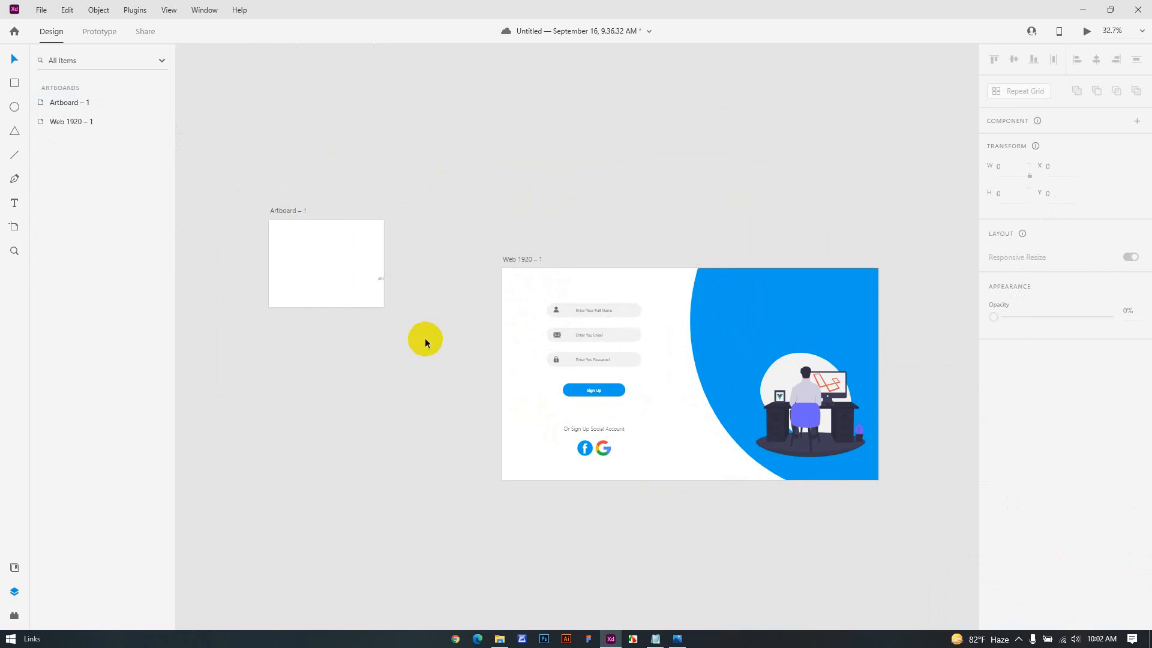
left_click(299, 239)
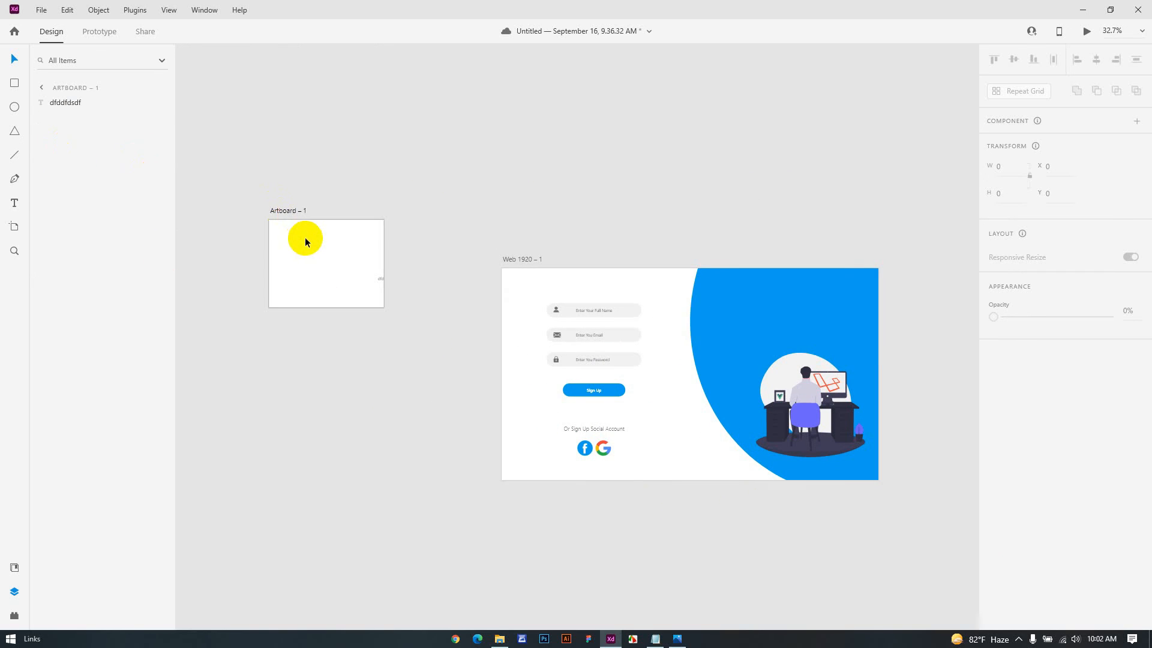
left_click(382, 279)
key("Delete")
left_click(341, 251)
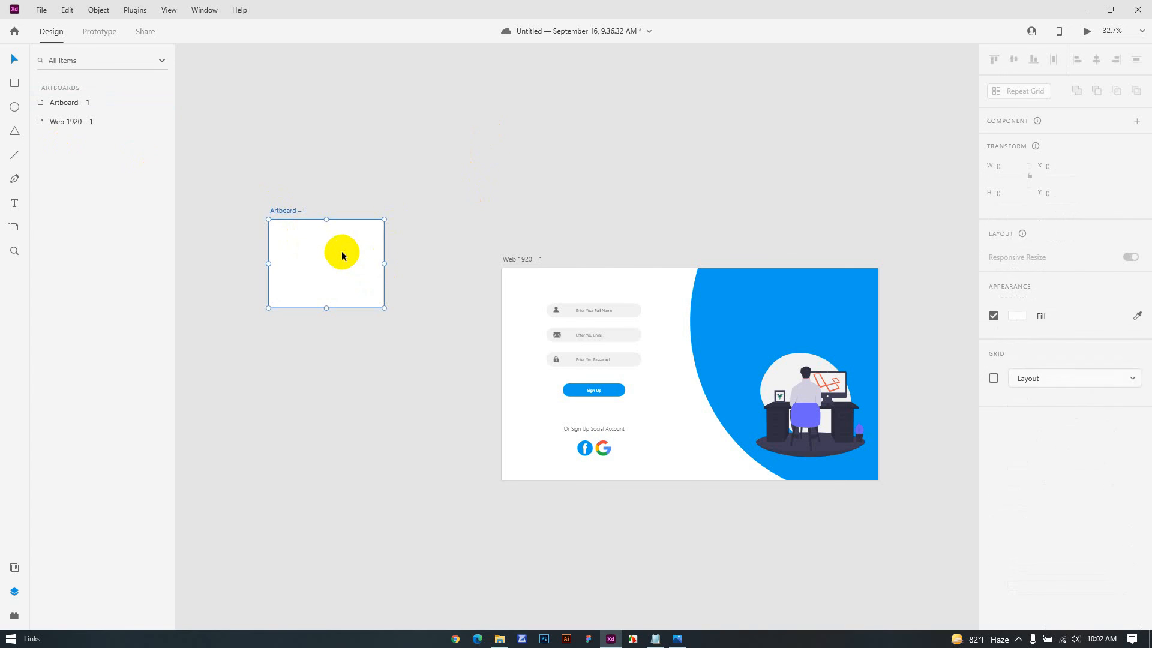
key("Delete")
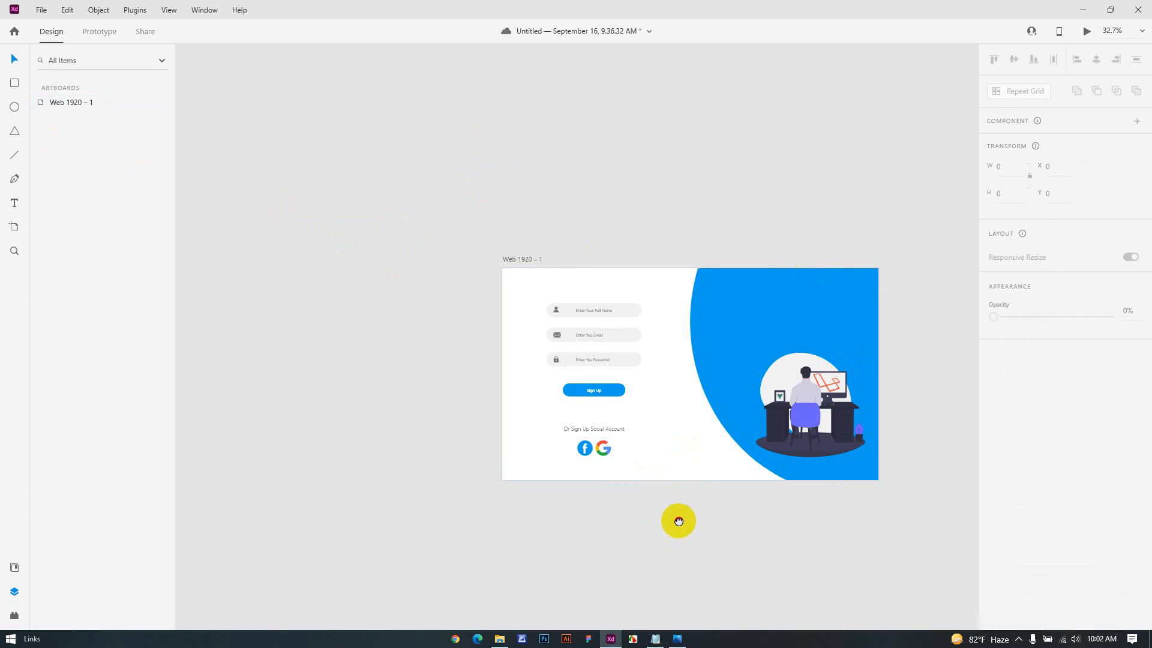
Step: Switch to Notepad, copy the line "Lacate certified suppliers" and return to Adobe XD
left_click_drag(678, 521, 530, 459)
scroll(529, 455, "up", 3)
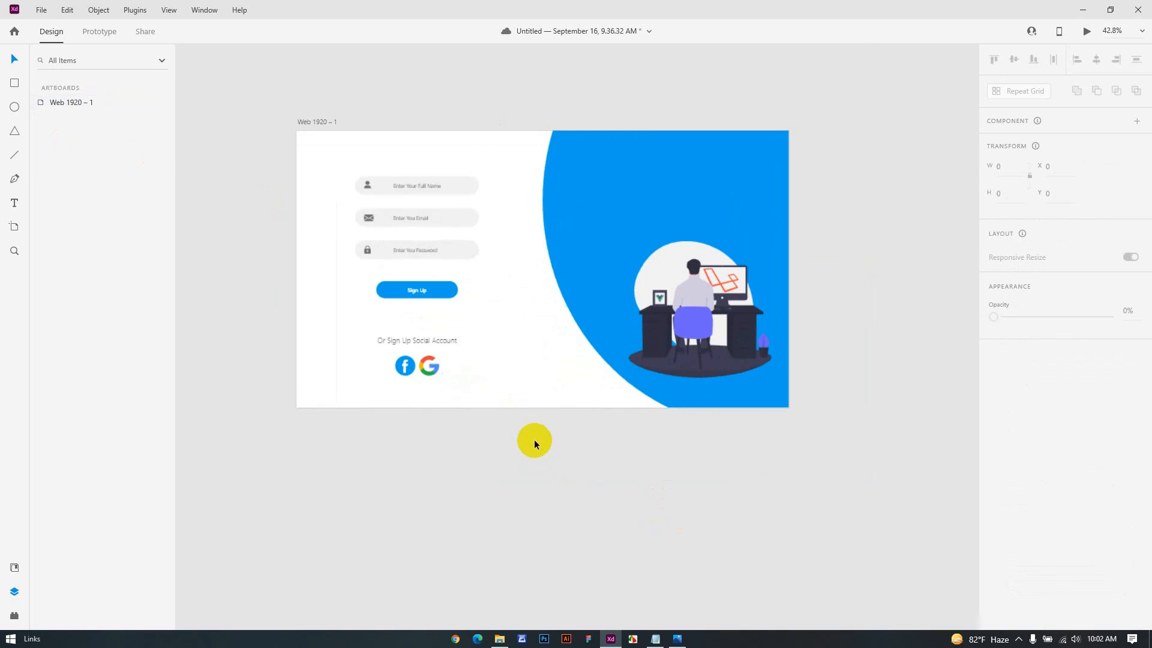
left_click_drag(893, 240, 892, 316)
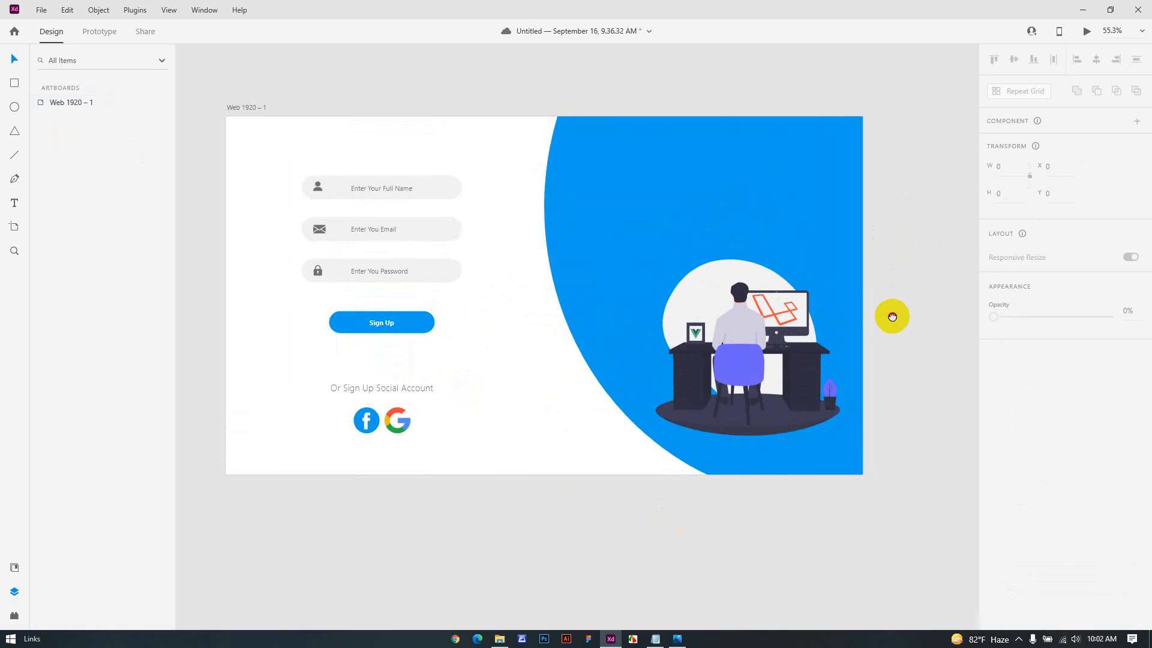
left_click(657, 639)
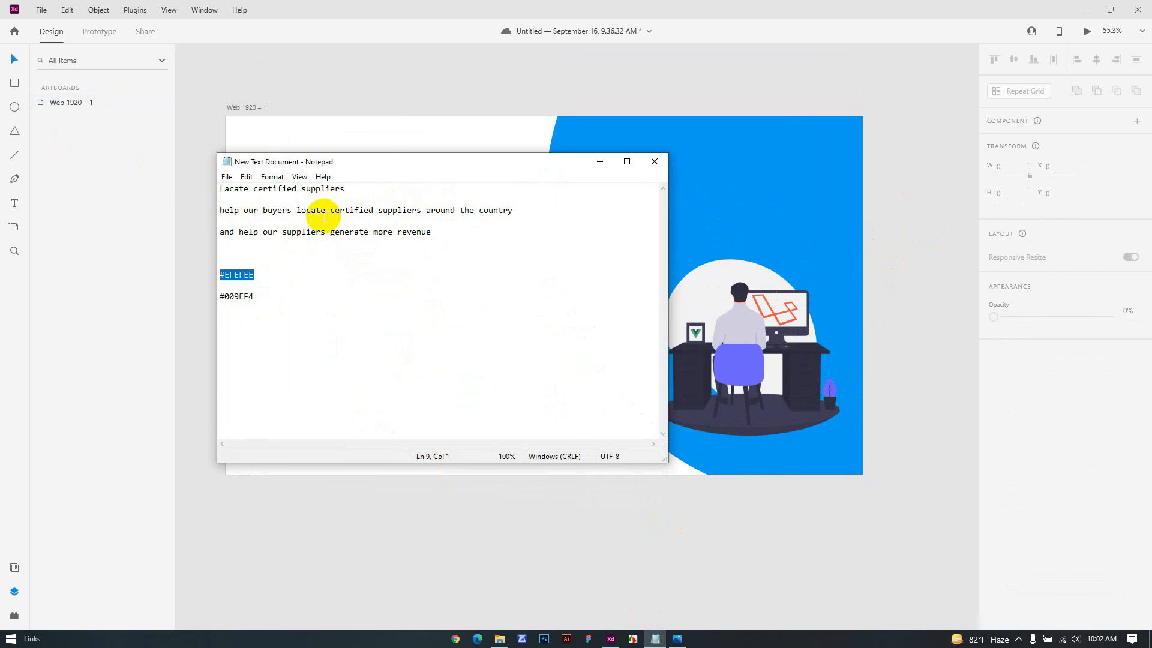
left_click_drag(346, 188, 221, 191)
key("ctrl+c")
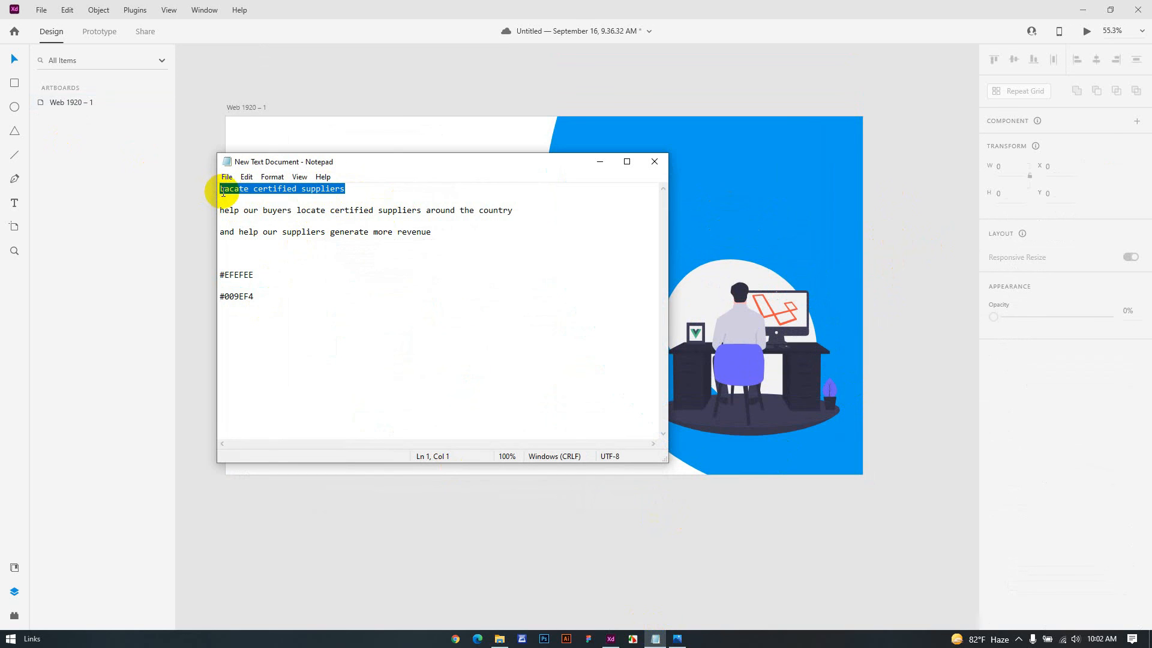
left_click(599, 161)
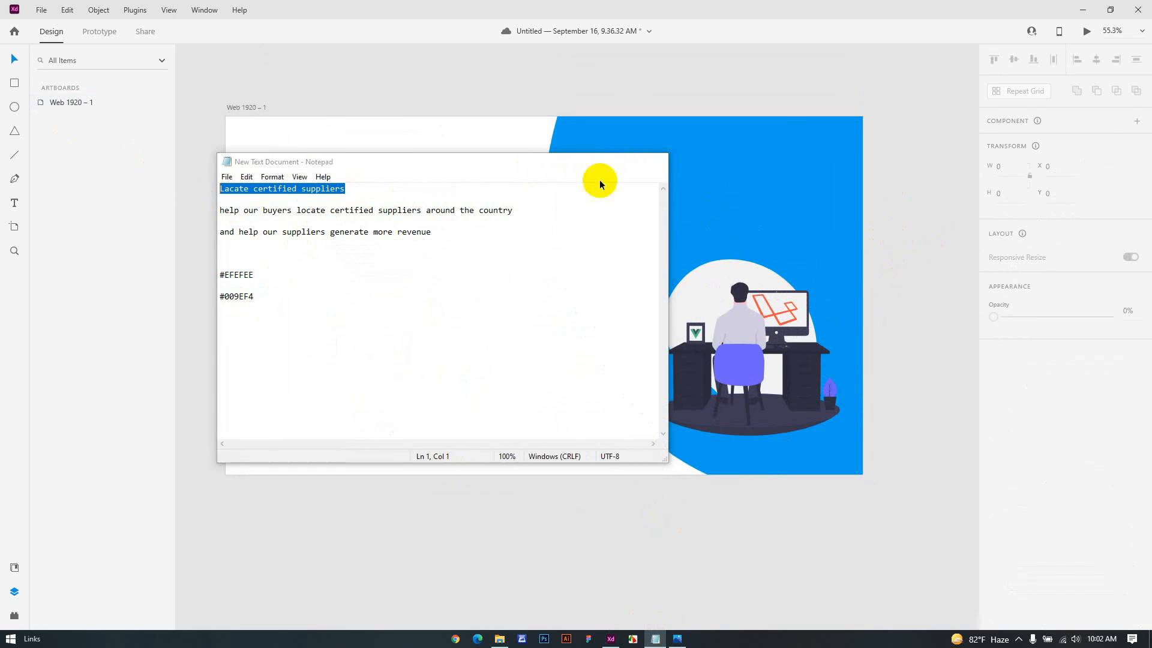
Step: Paste "Lacate certified suppliers" as a new text object on the blue area above the illustration, with white (#FFFFFF) fill
left_click(15, 203)
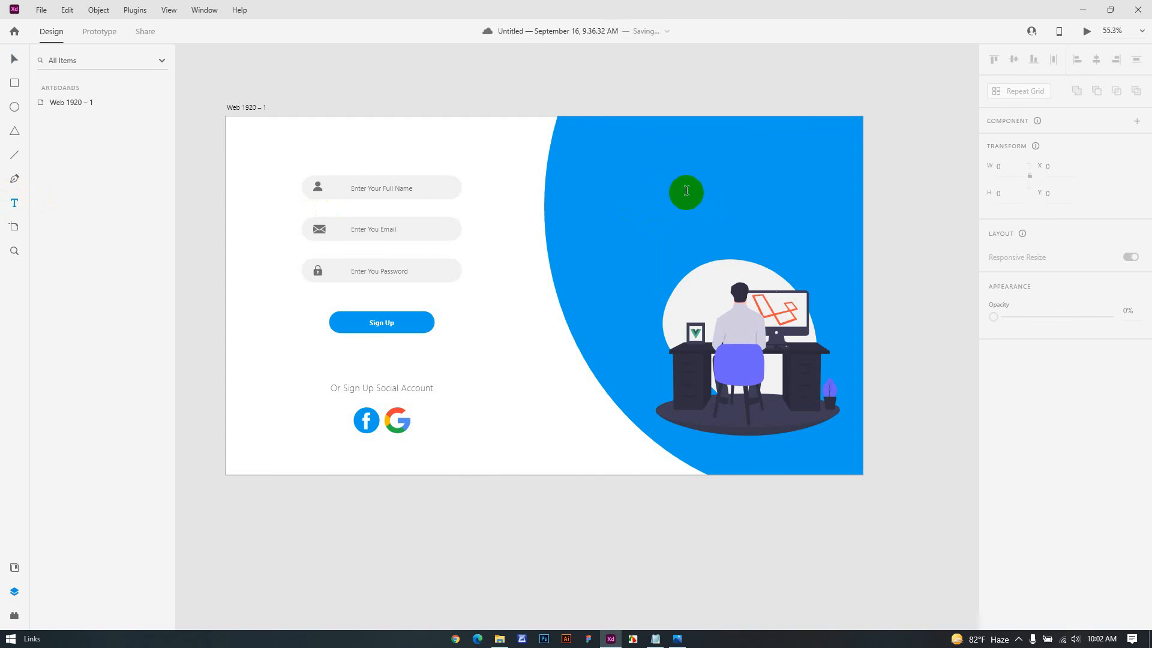
left_click(671, 193)
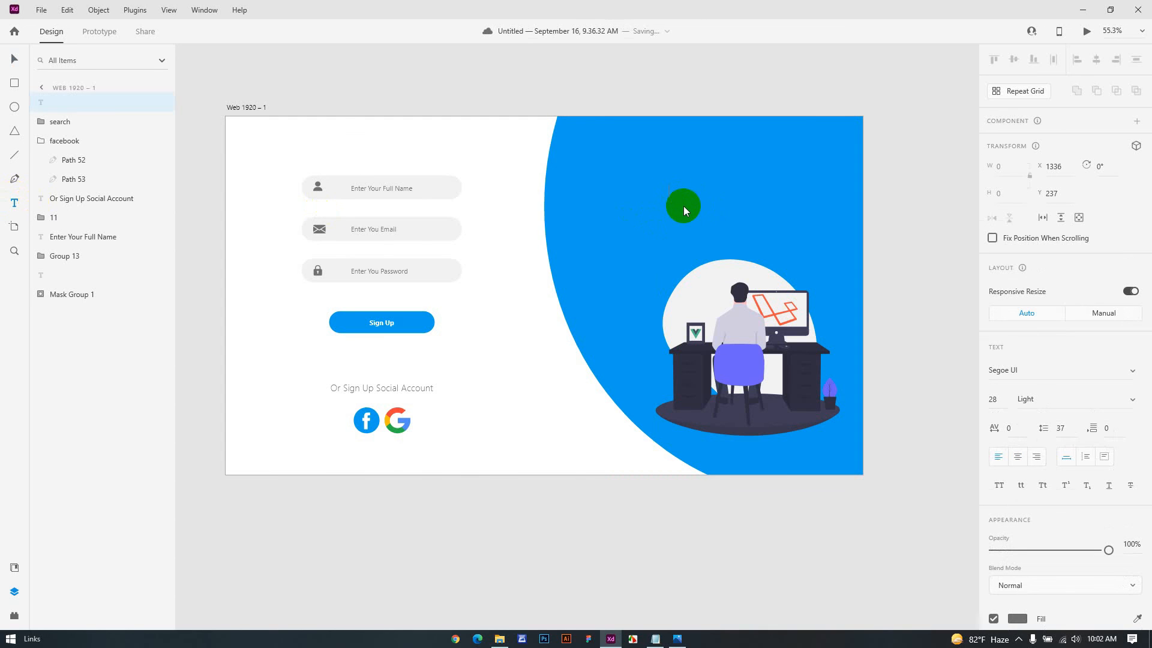
key("ctrl+v")
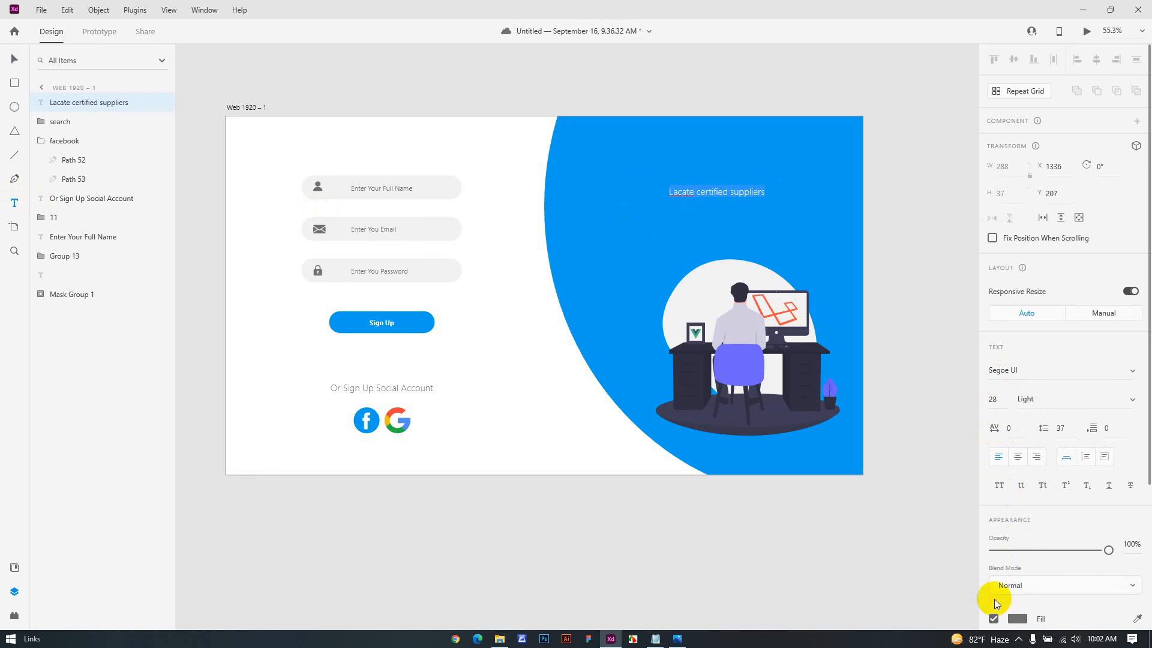
left_click(1015, 618)
left_click_drag(856, 485, 823, 451)
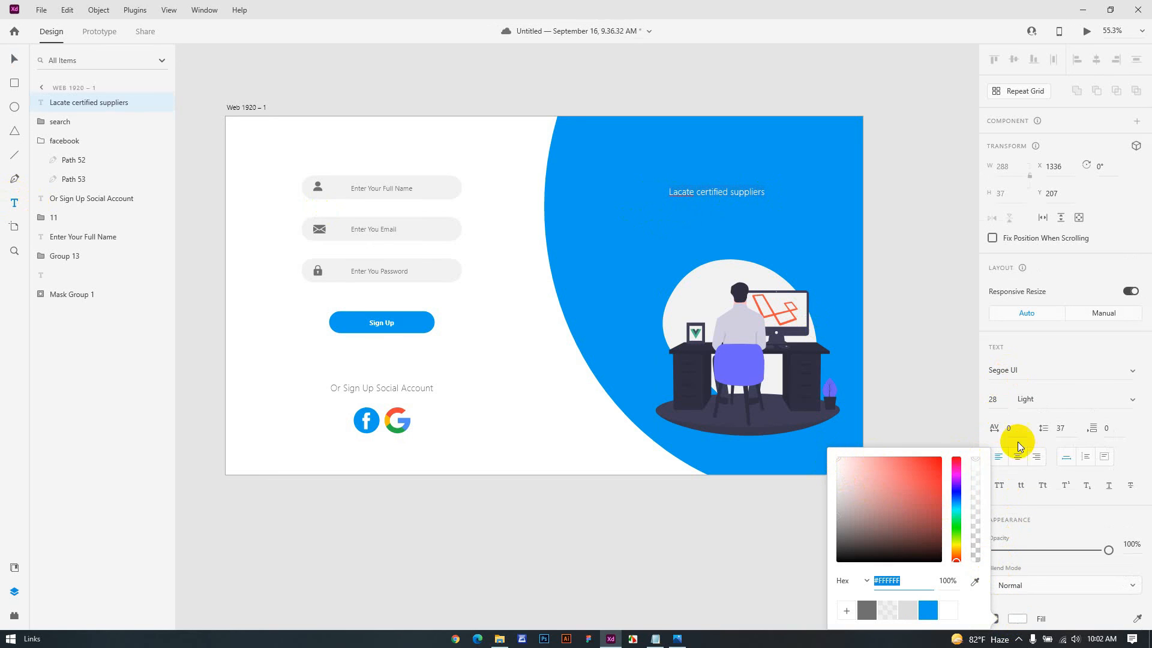
Step: Set the "Lacate certified suppliers" heading to Bold at font size 35
left_click(1130, 402)
left_click(1132, 402)
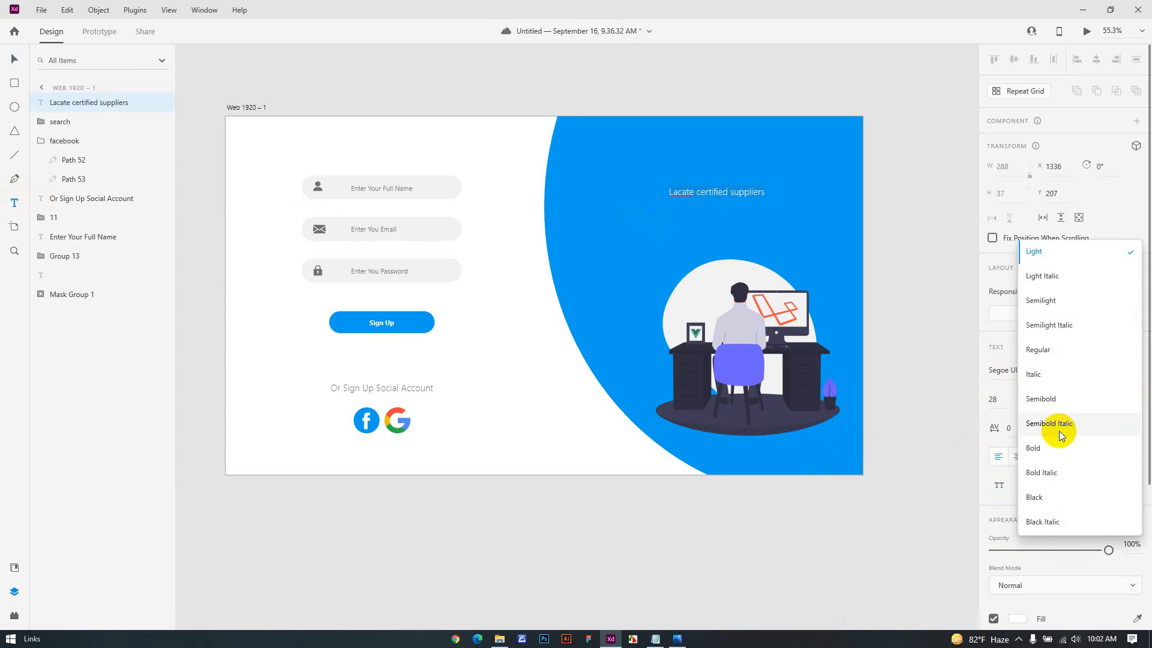
left_click(1057, 454)
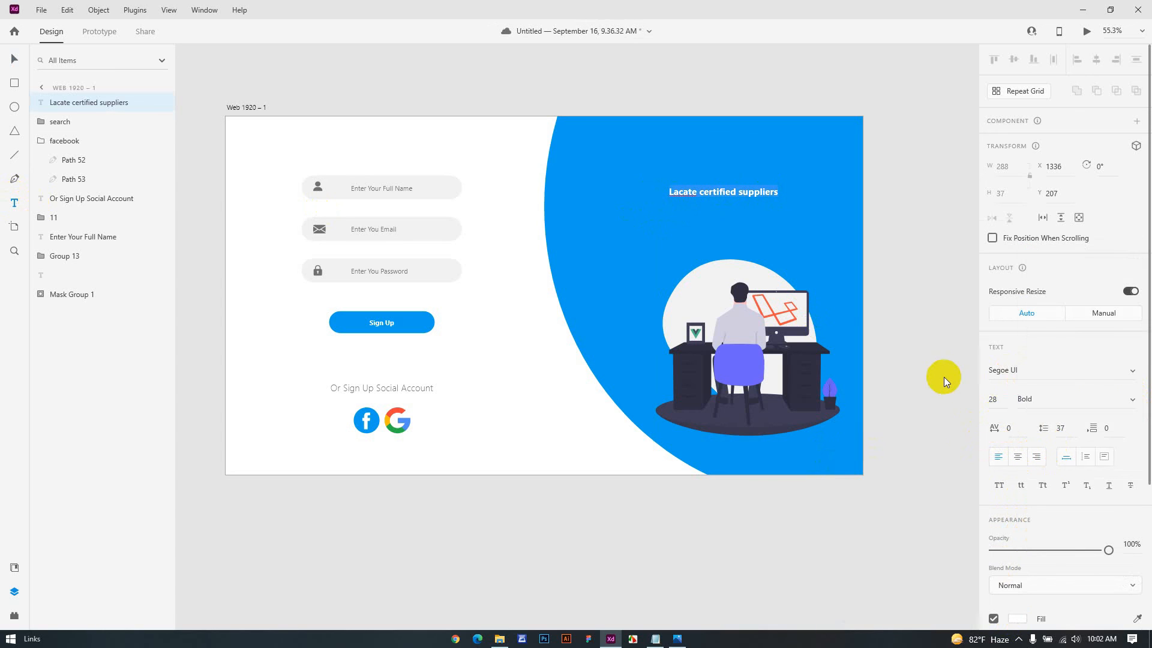
left_click(726, 202)
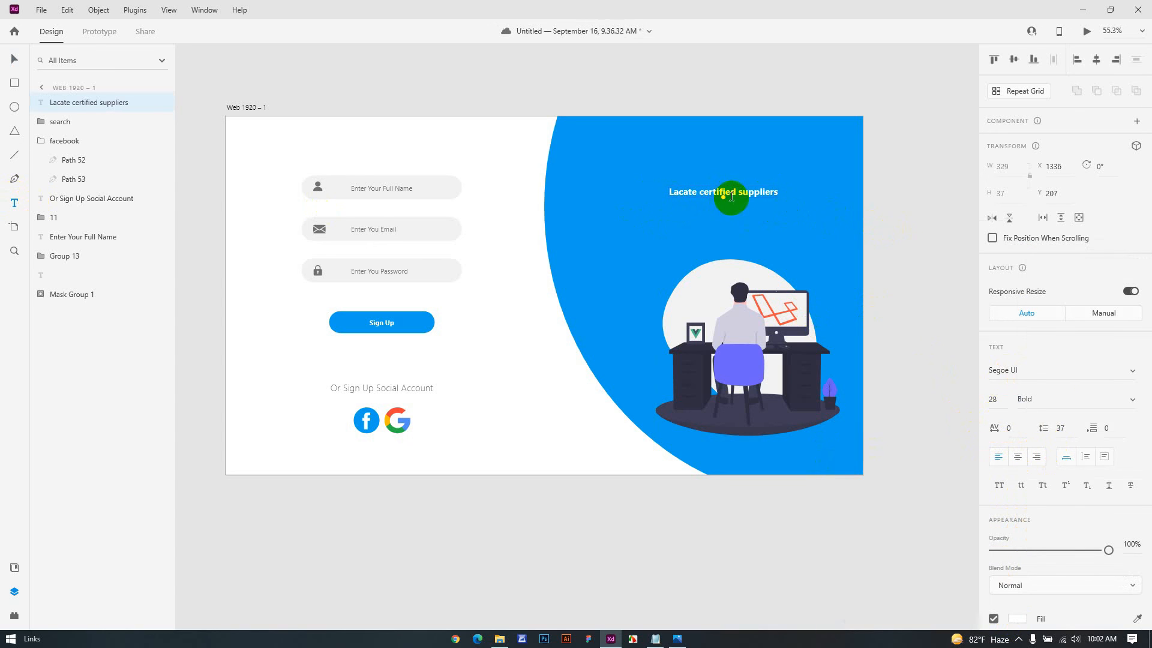
left_click_drag(997, 400, 970, 399)
type("35")
left_click(896, 301)
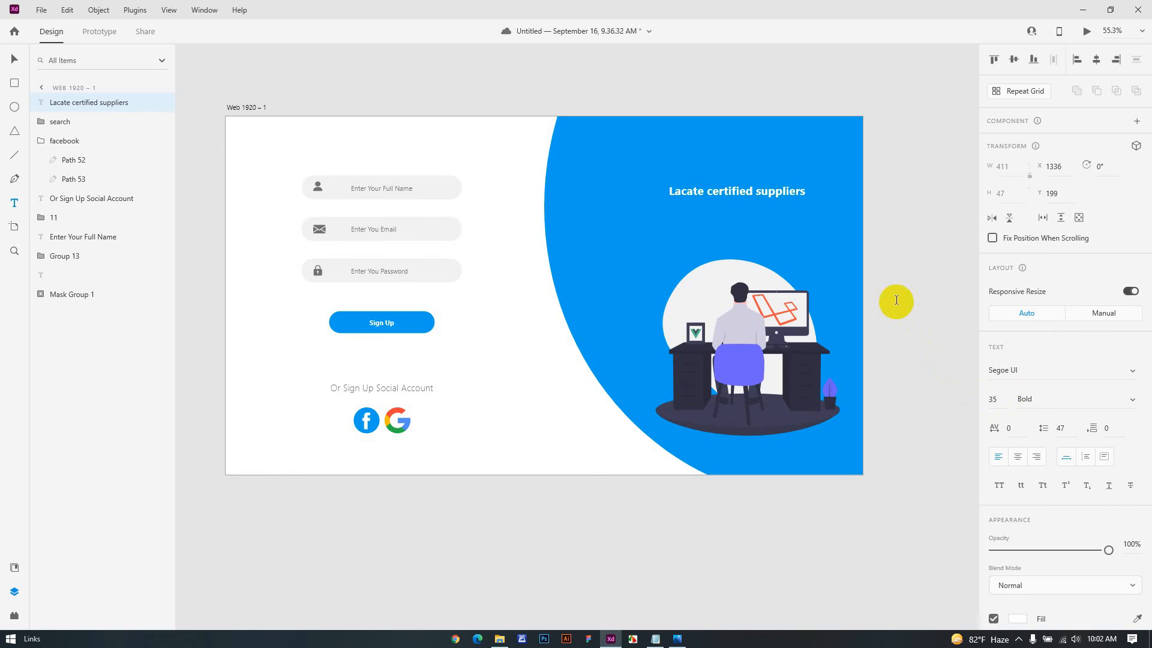
Step: Move the "Lacate certified suppliers" heading to about X 1296, Y 155, above the illustration
double_click(749, 198)
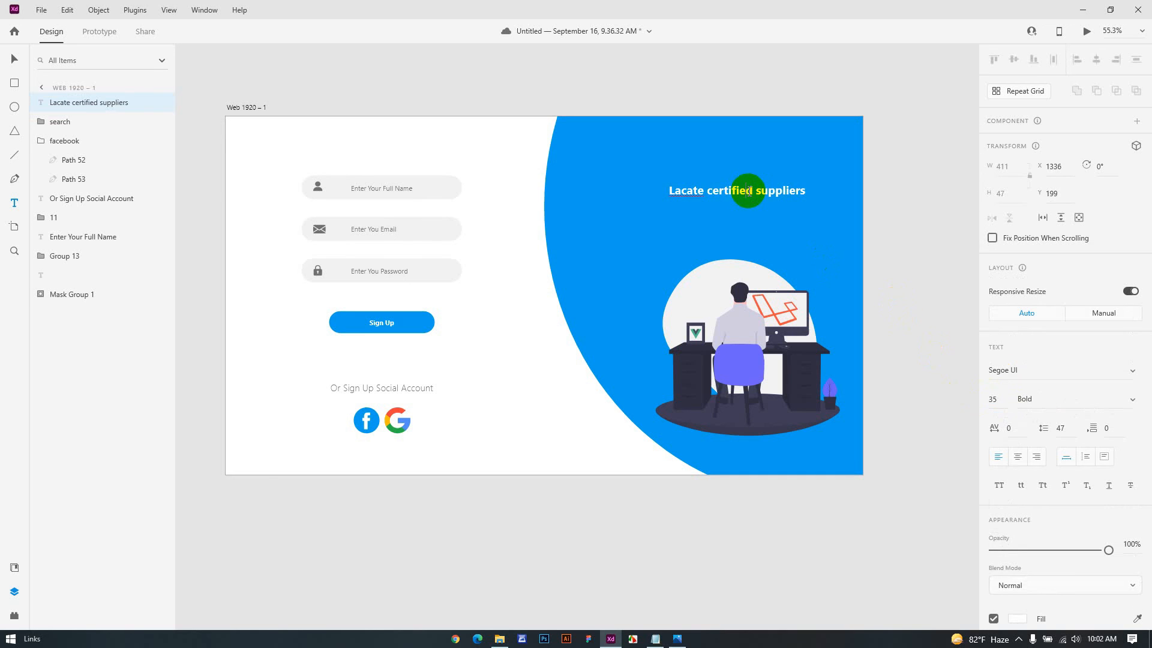
left_click(13, 58)
left_click(666, 226)
left_click(753, 191)
mouse_move(754, 191)
left_mouse_down()
mouse_move(727, 168)
mouse_move(739, 175)
left_mouse_up()
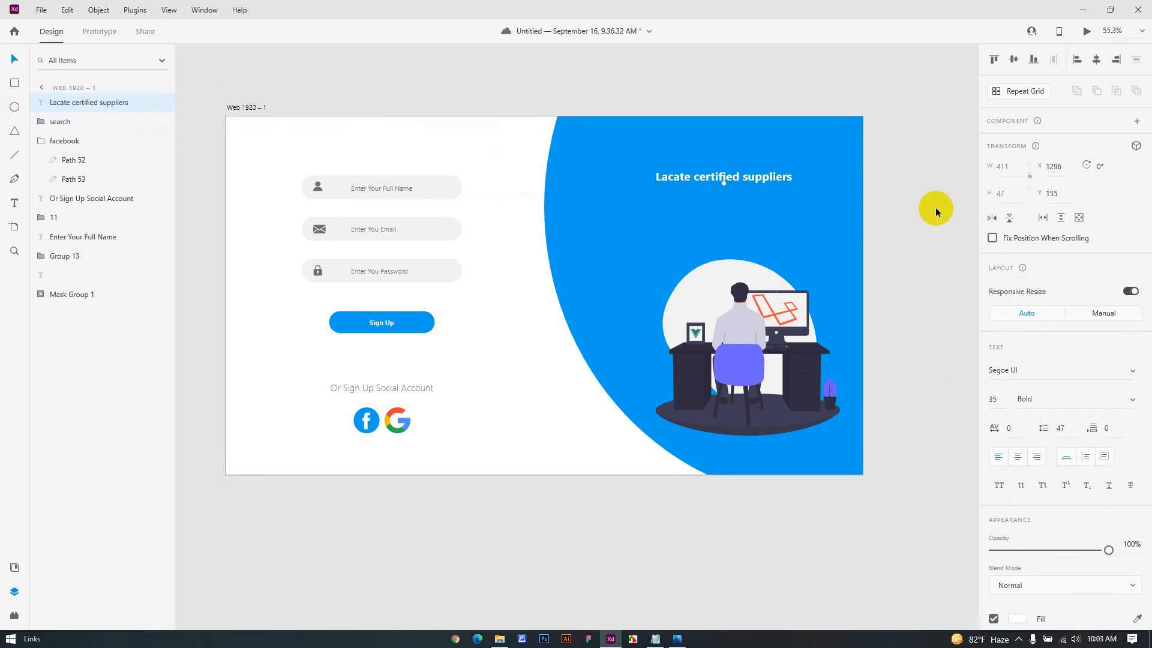
left_click(933, 206)
Step: Switch to Notepad, copy the two description lines starting "help our buyers locate certified suppliers", and return to Adobe XD
left_click(668, 641)
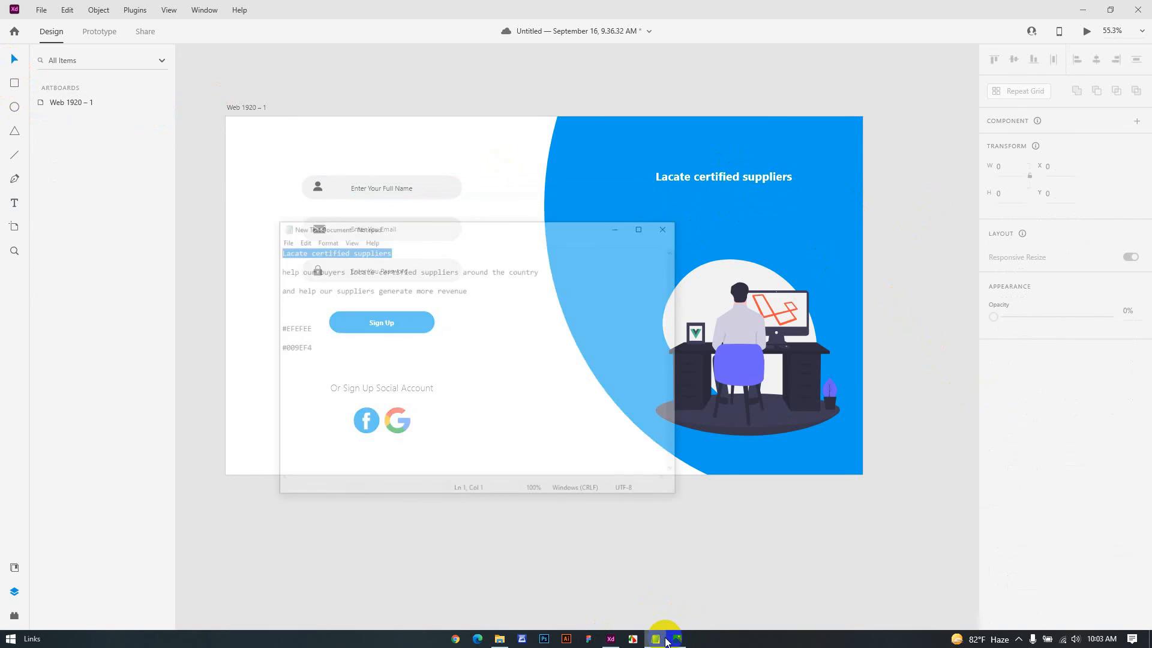
left_click(431, 233)
left_click_drag(418, 233, 220, 209)
key("ctrl+c")
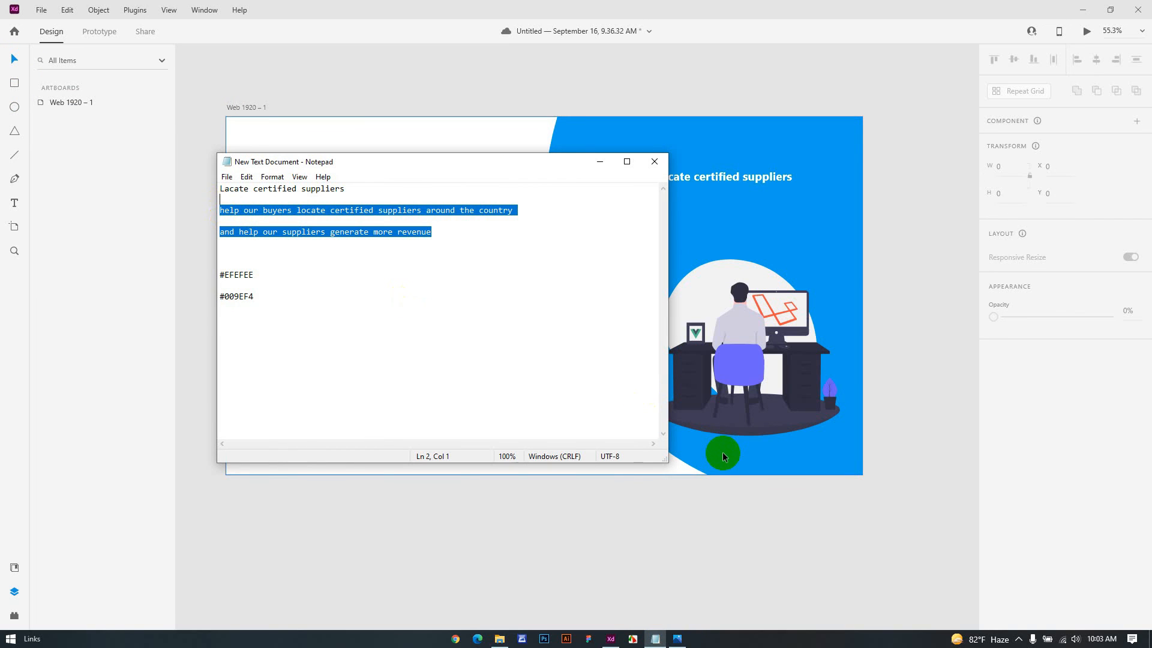
left_click(600, 162)
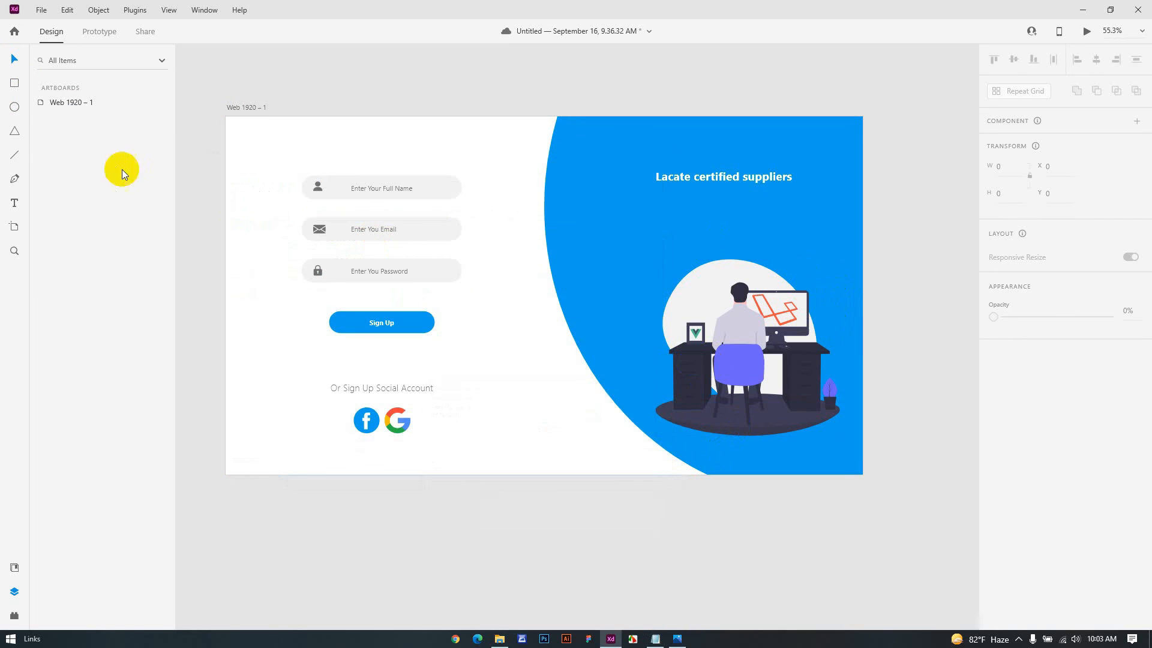
Step: Paste the copied description as a new center-aligned text object below the "Lacate certified suppliers" heading
left_click(14, 203)
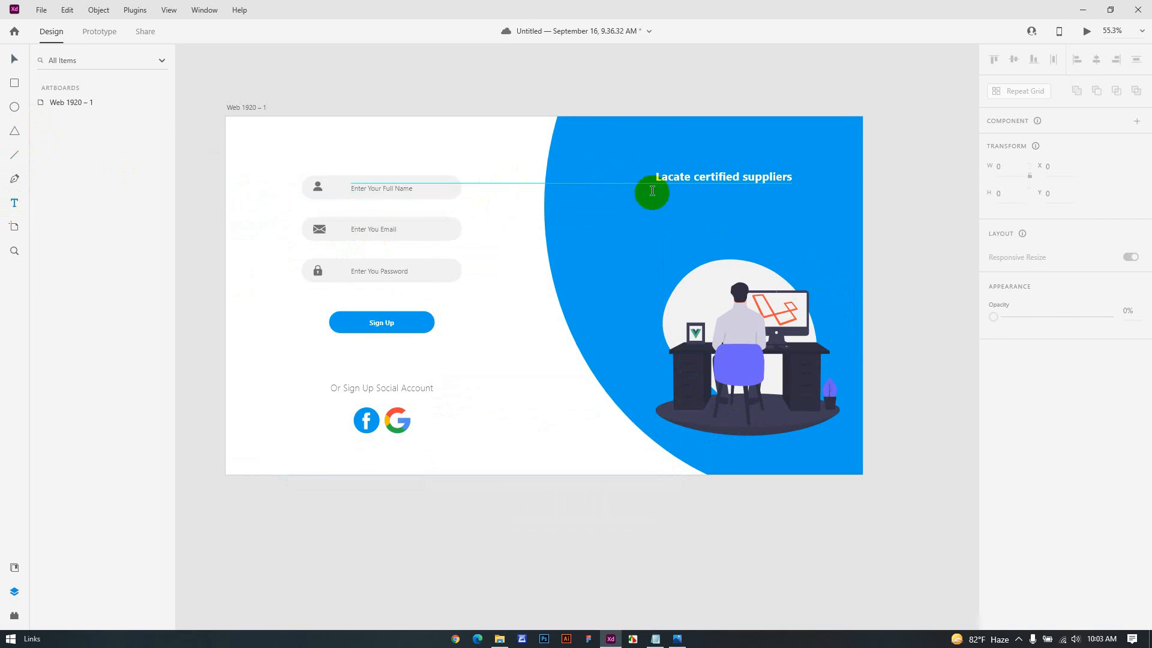
left_click(722, 202)
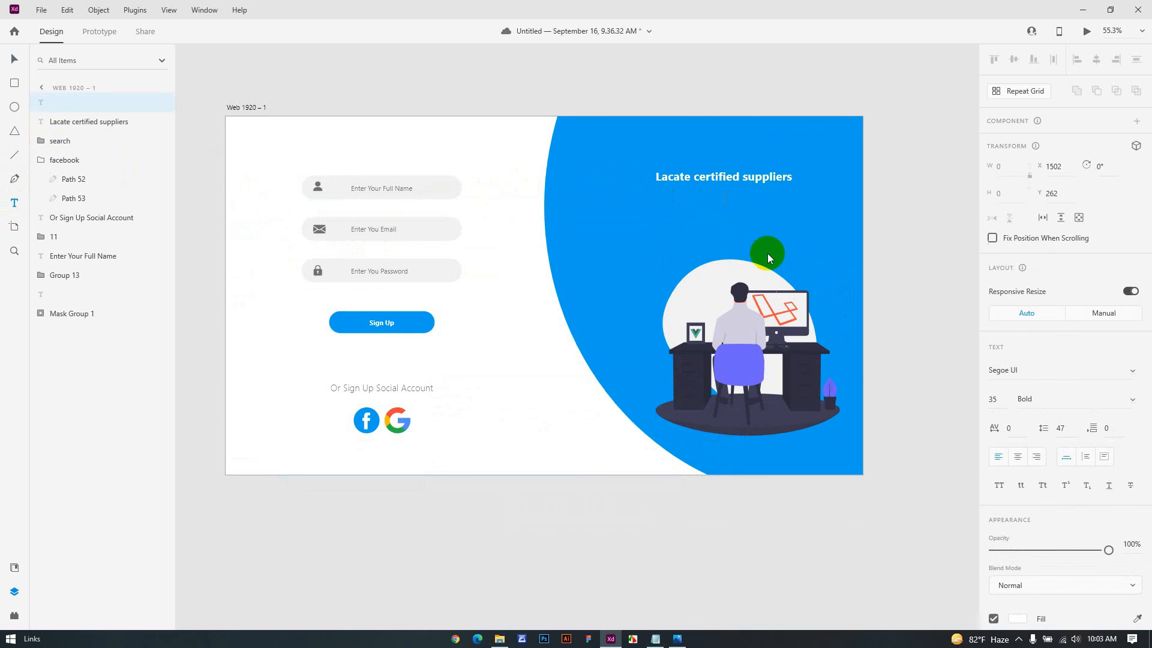
left_click(1017, 461)
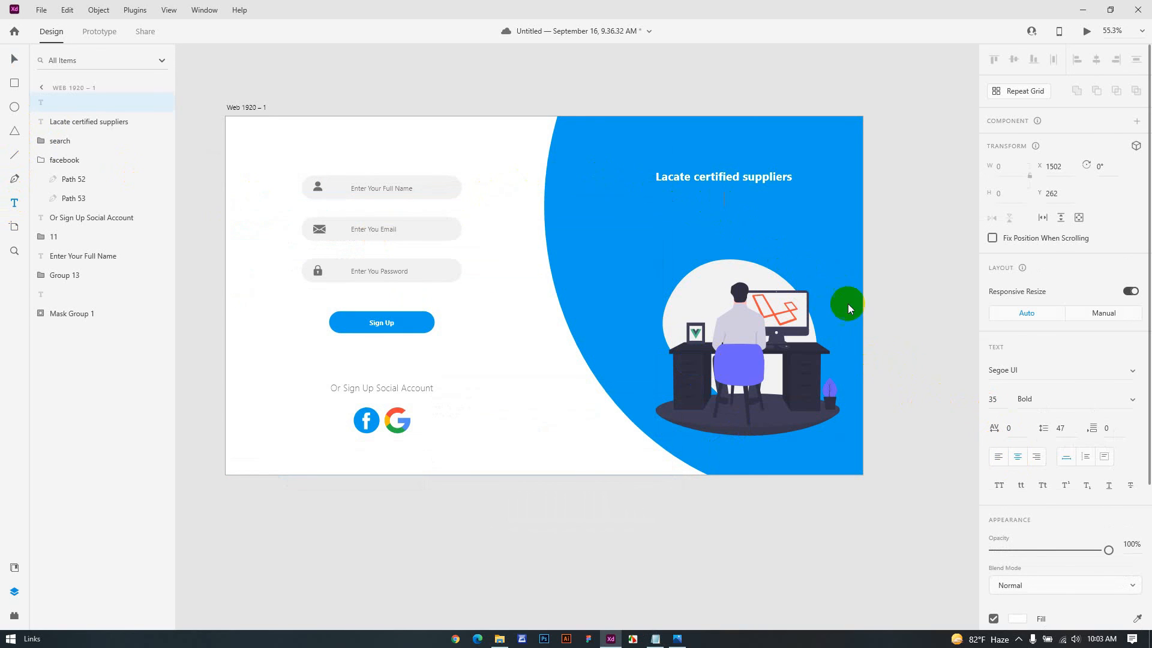
key("ctrl+v")
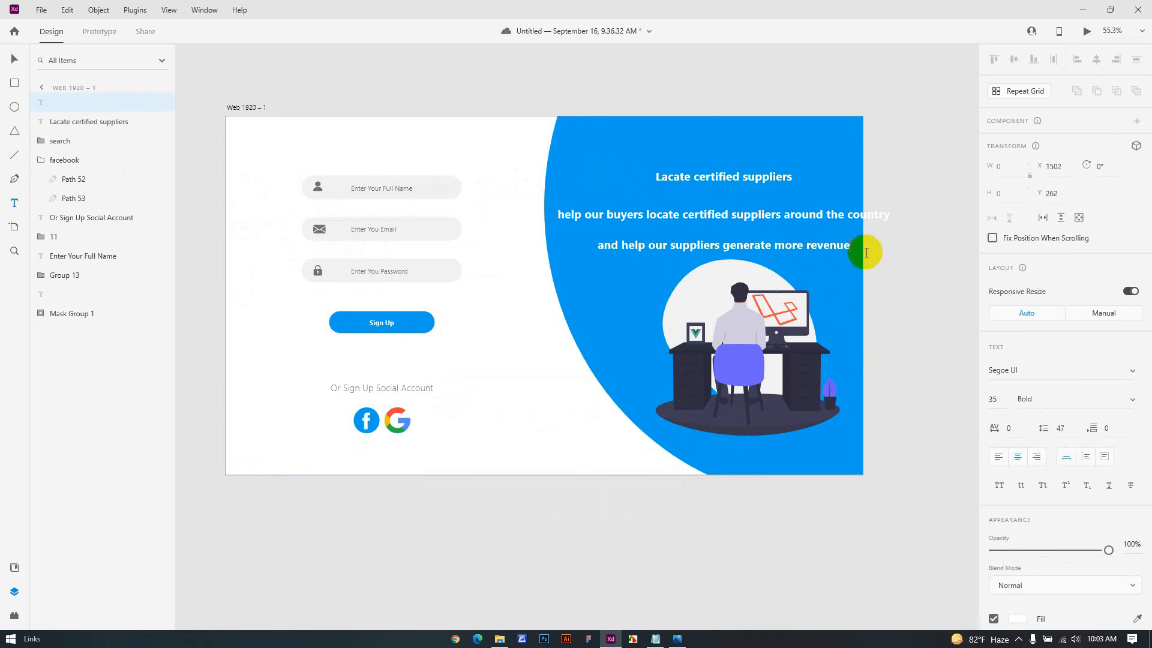
Step: Set the description text's font size to 24
left_click(975, 396)
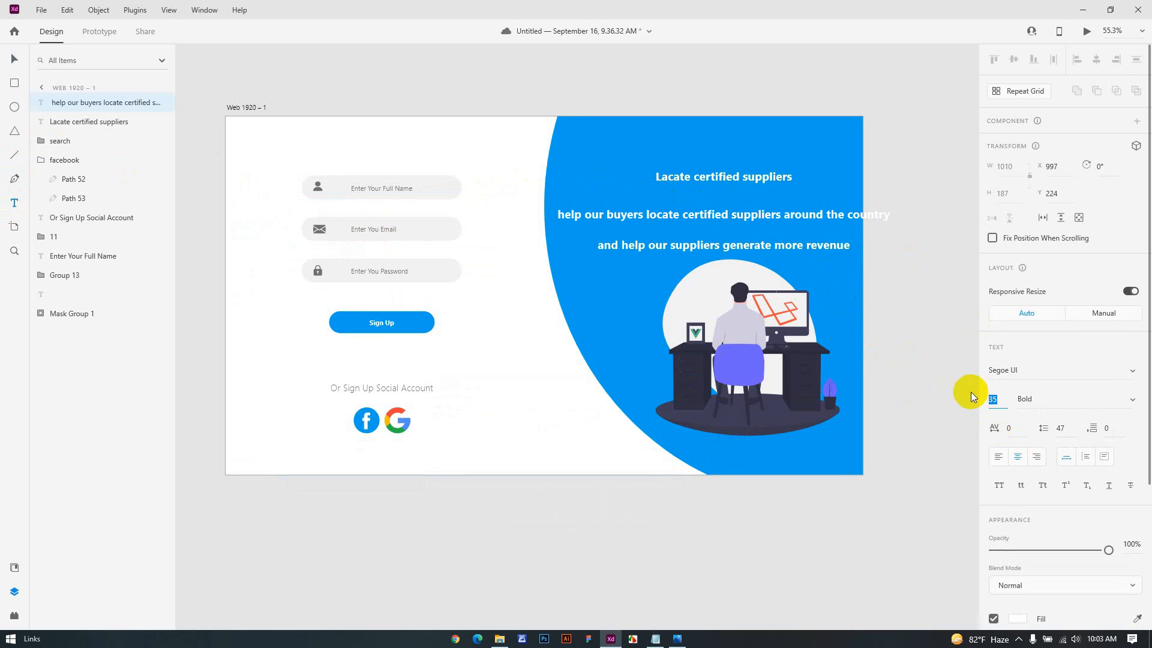
type("24")
left_click(889, 336)
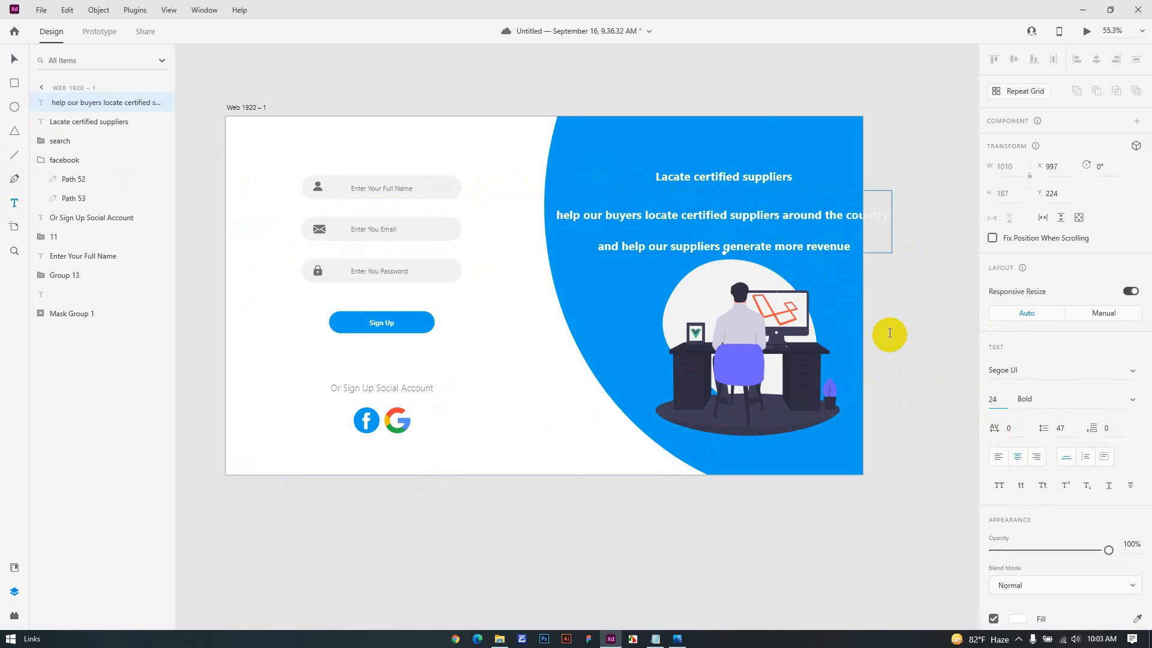
left_click(1000, 398)
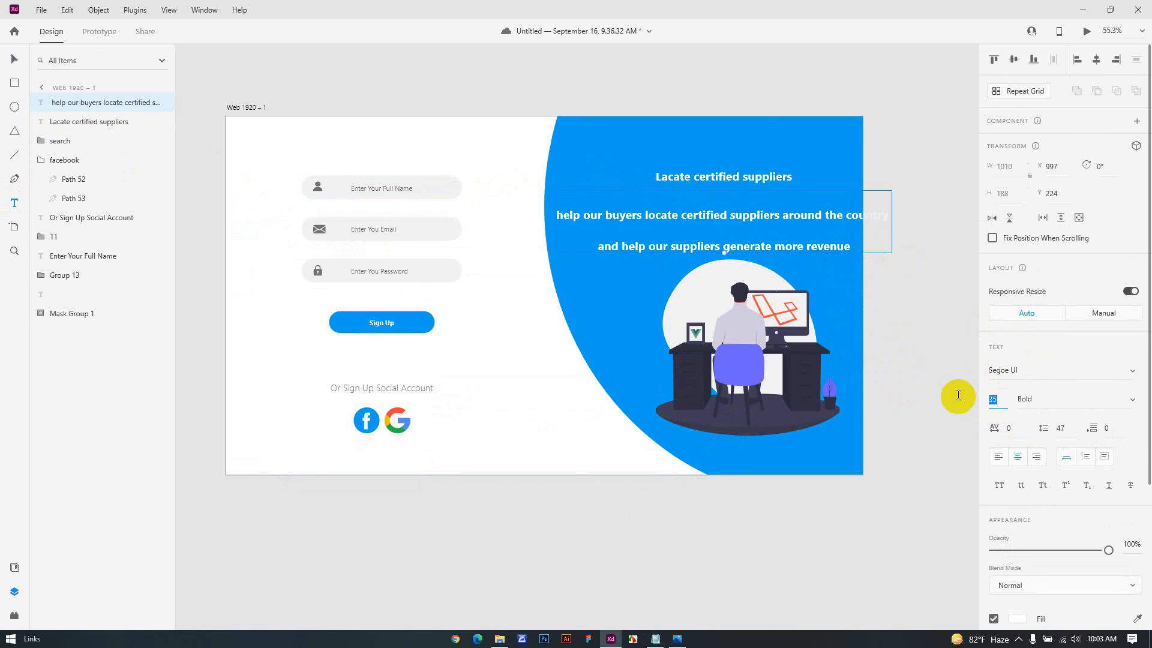
type("24")
key("Return")
left_click(918, 354)
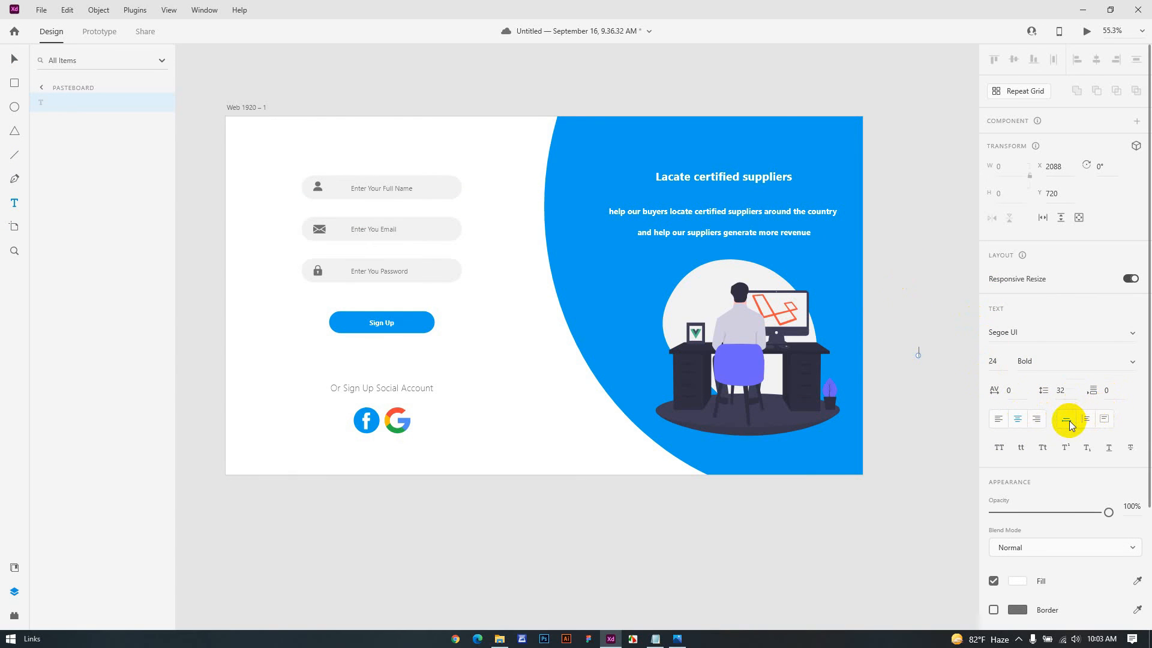
Step: Try a different paragraph spacing on the description text, and bring it back to 0
left_click(748, 237)
double_click(761, 233)
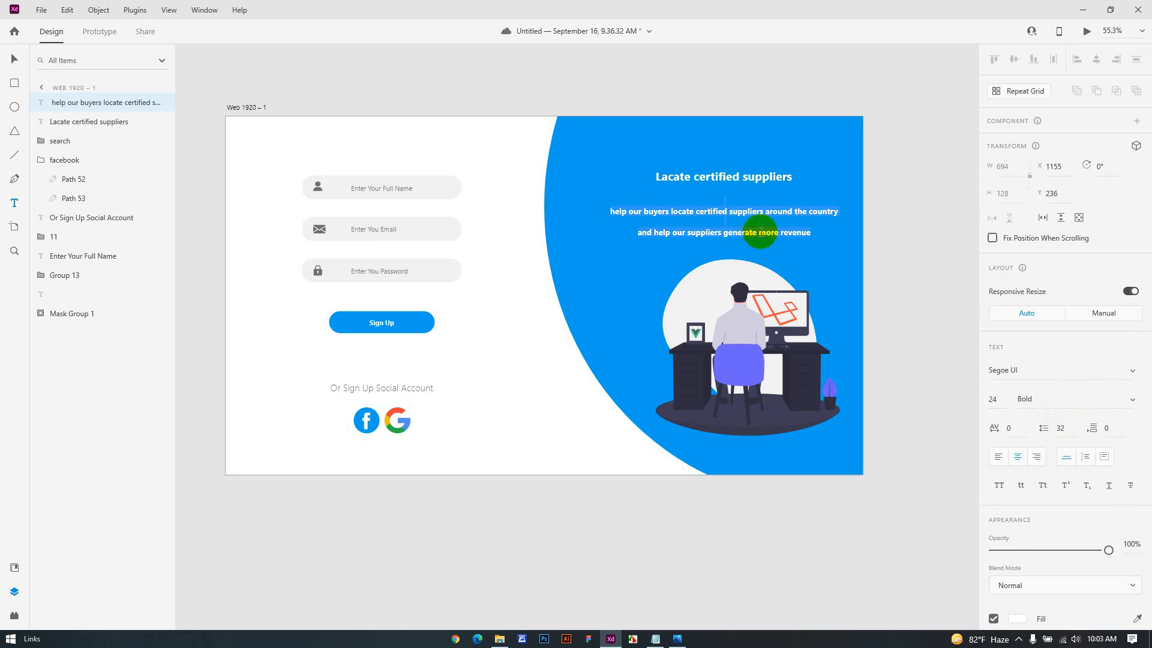
left_click(783, 234)
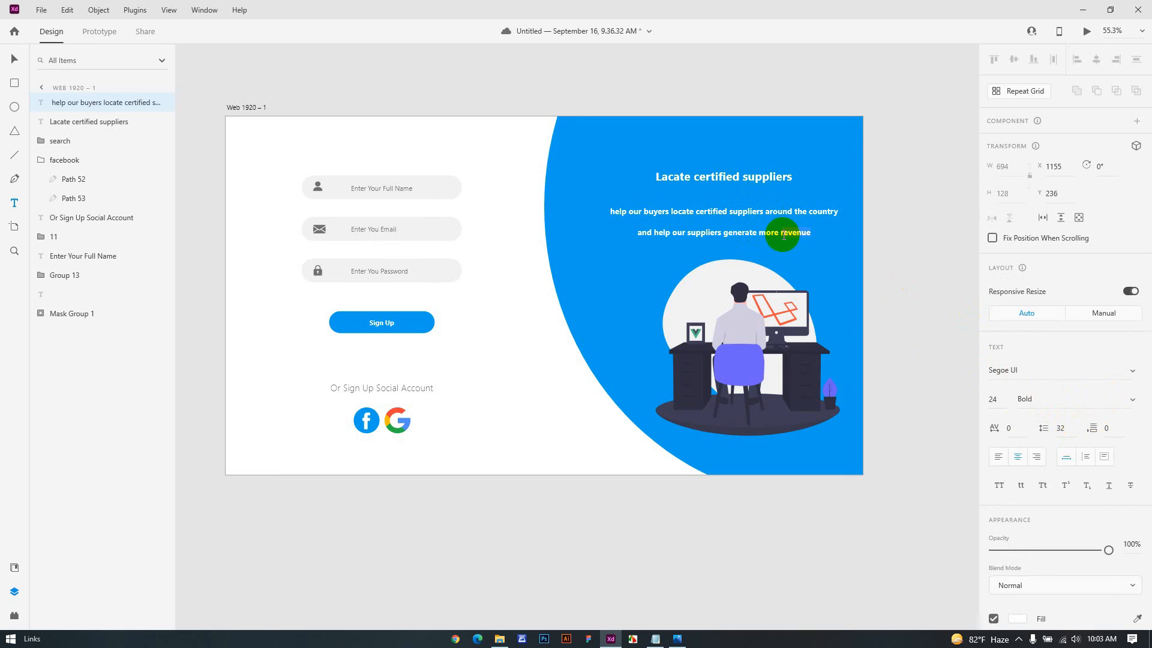
left_click(14, 59)
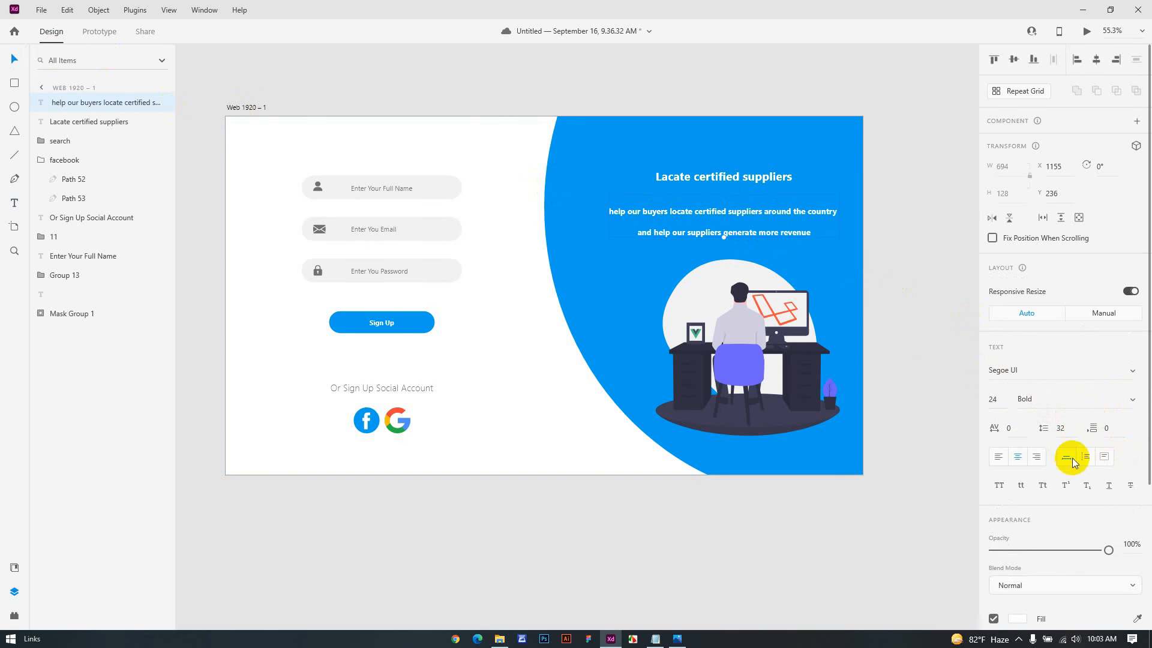
left_click(1108, 428)
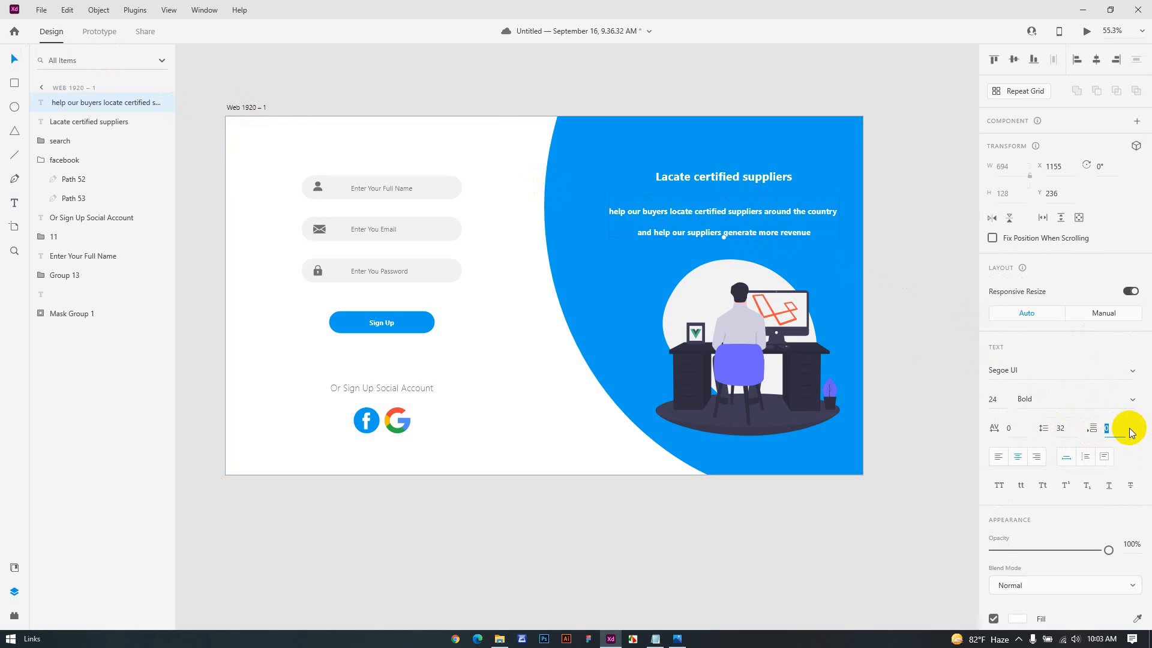
type("15")
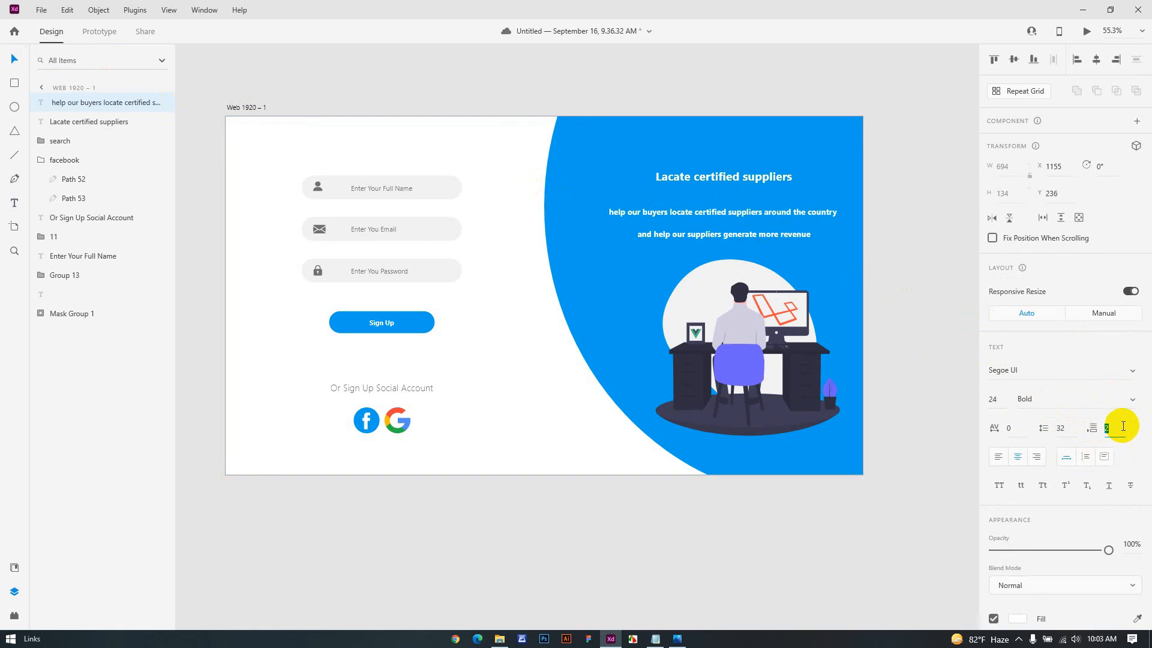
key("Down")
key("Down")
key("Down")
key("Down")
key("Down")
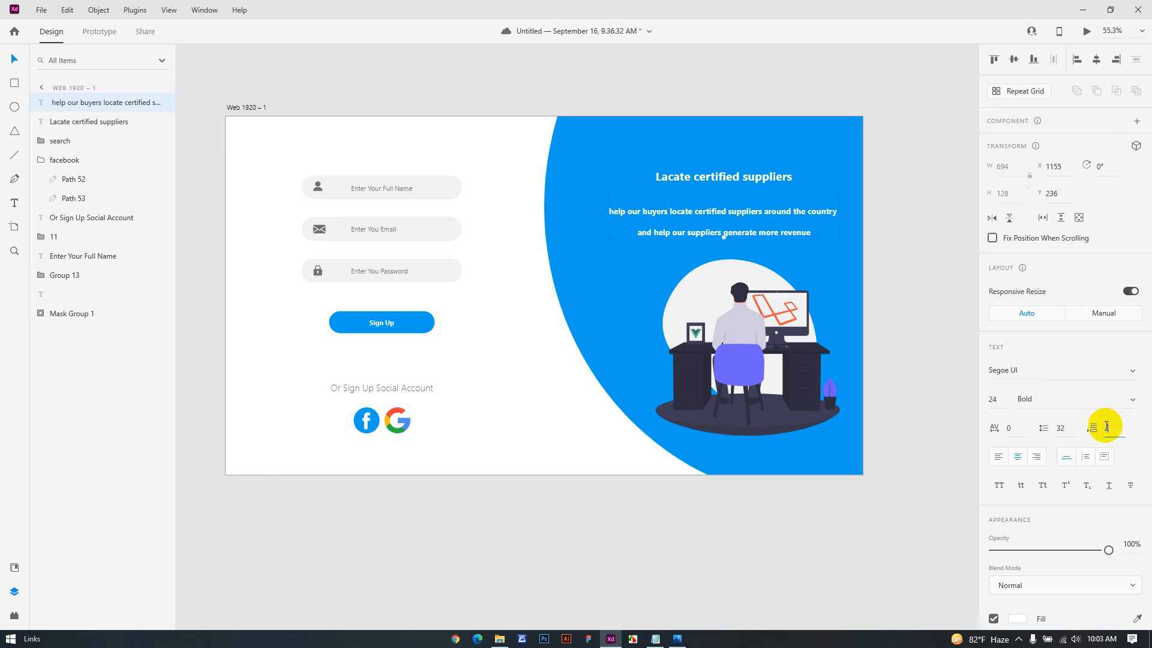
left_click(934, 392)
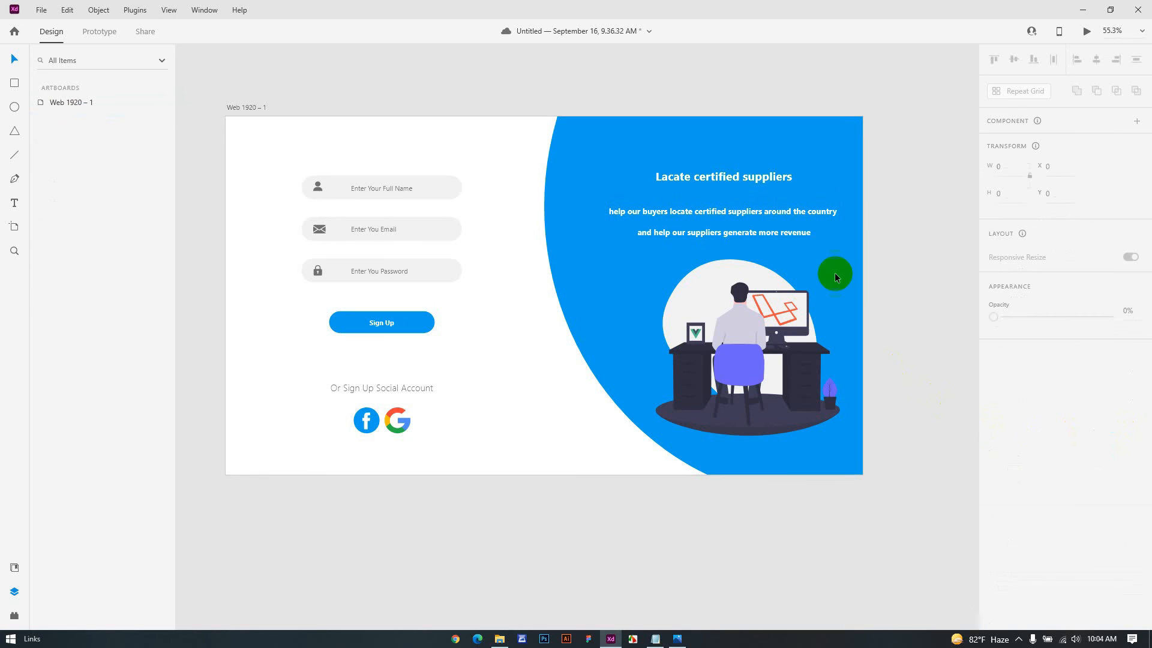
Step: Reduce the description text's line spacing to 19
left_click(798, 234)
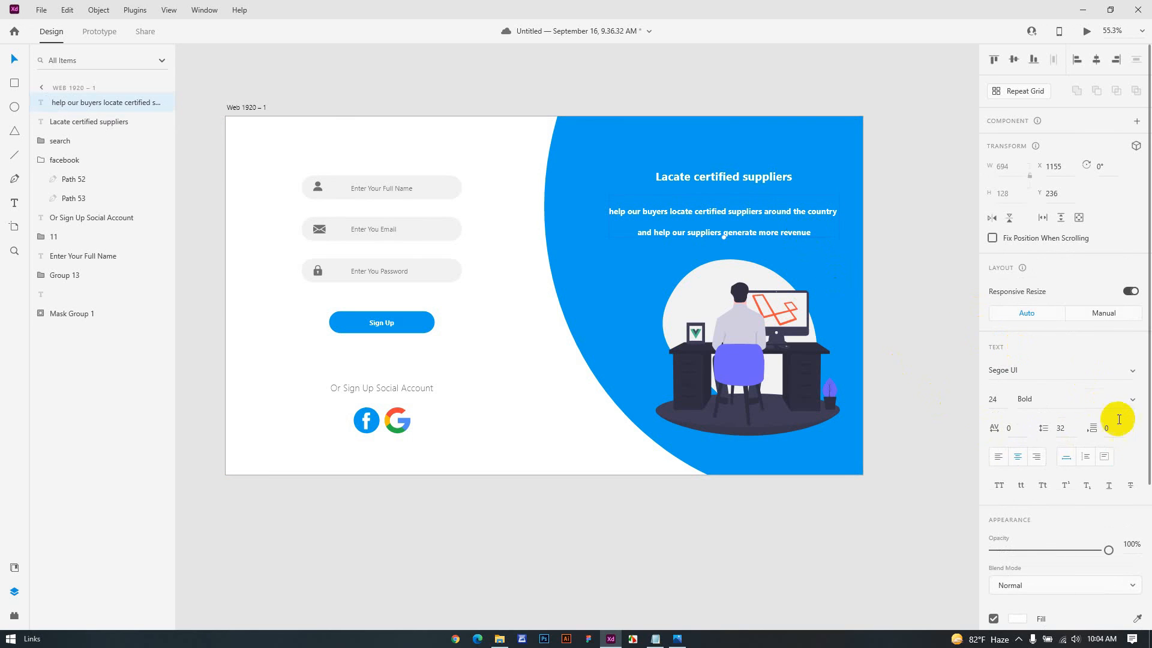
left_click(1062, 427)
key("Down")
key("Down")
key("Down")
key("Down")
key("Down")
key("Down")
key("Down")
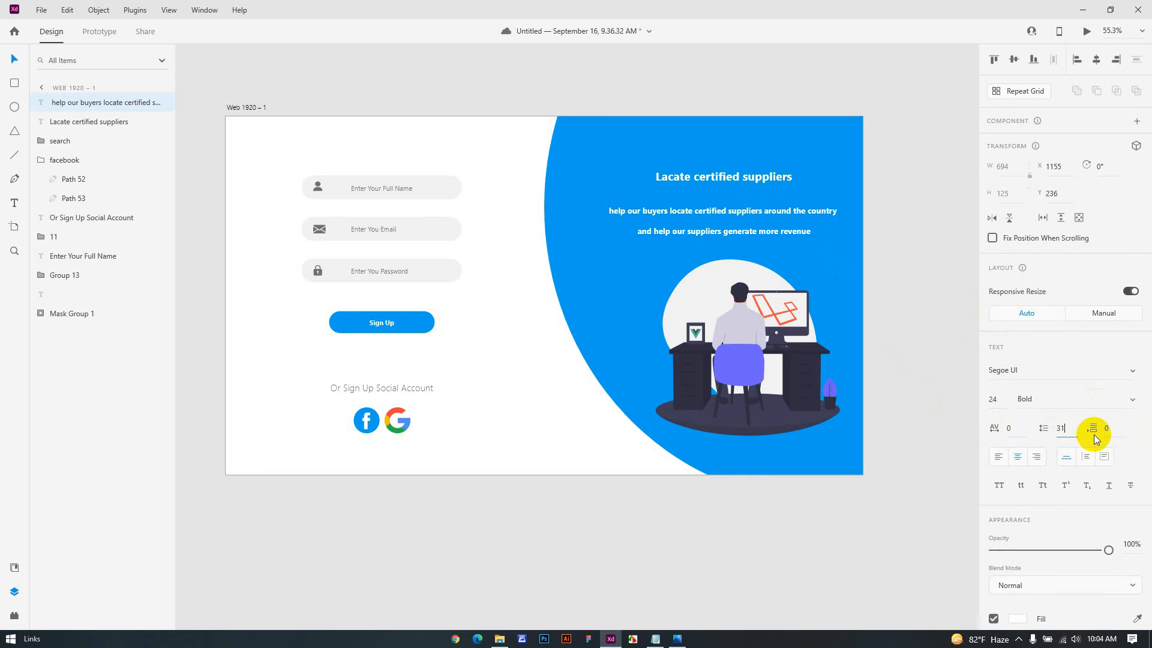
key("Down")
key("Down")
key("Down")
key("Down")
key("Down")
key("Down")
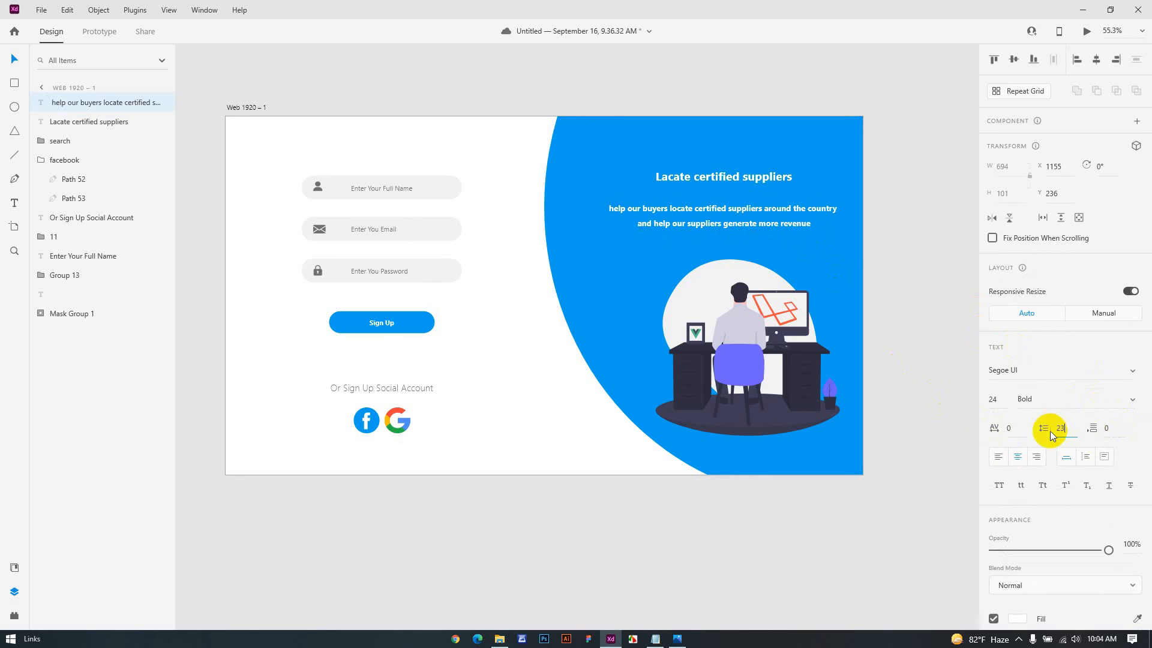
left_click(934, 376)
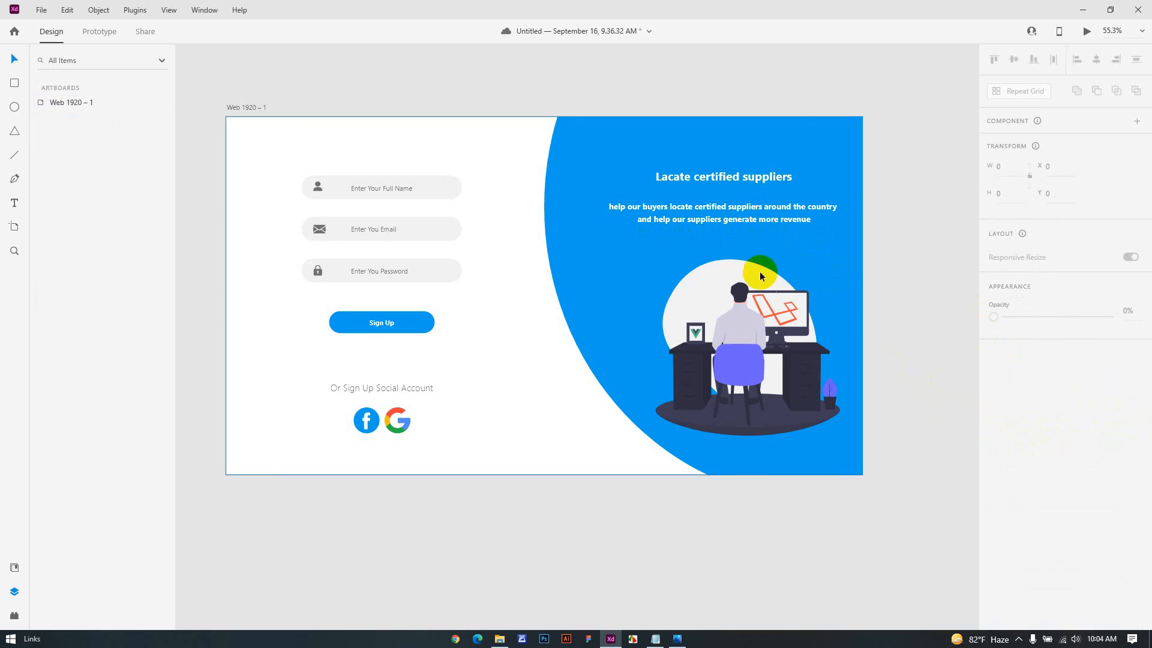
Step: Change the description text's font weight to Light
left_click(729, 227)
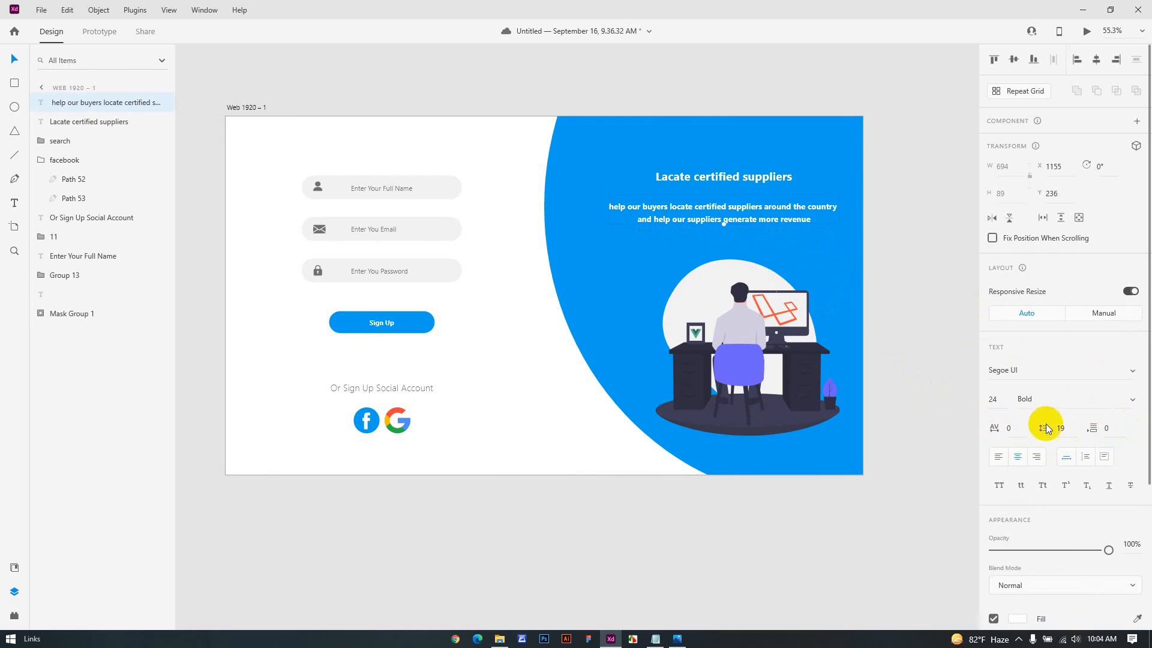
left_click(1136, 405)
left_click(1030, 200)
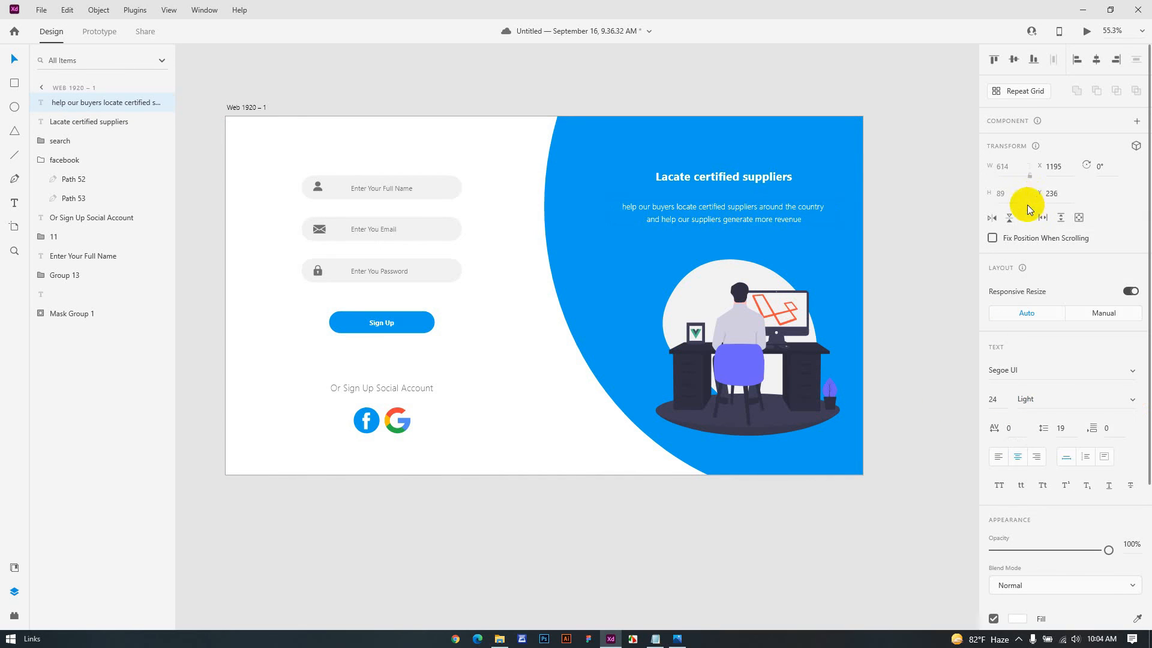
Step: Move the "Lacate certified suppliers" heading slightly down, closer to the description text
left_click(917, 280)
left_click_drag(772, 176, 773, 180)
left_click(919, 275)
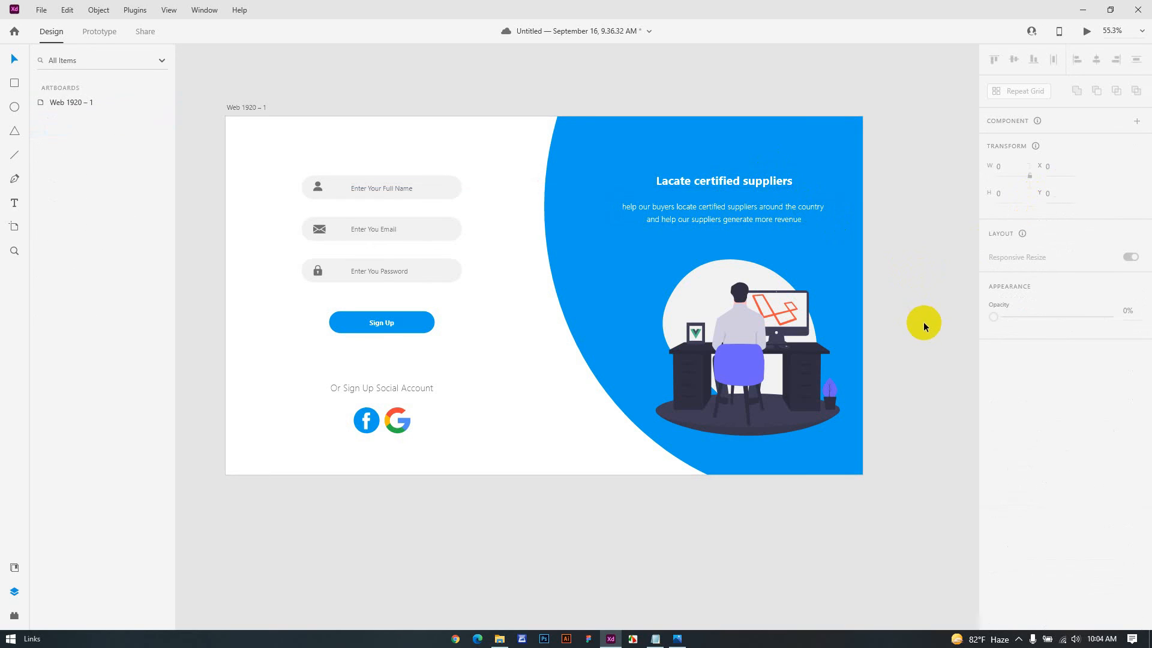
scroll(924, 344, "down", 3)
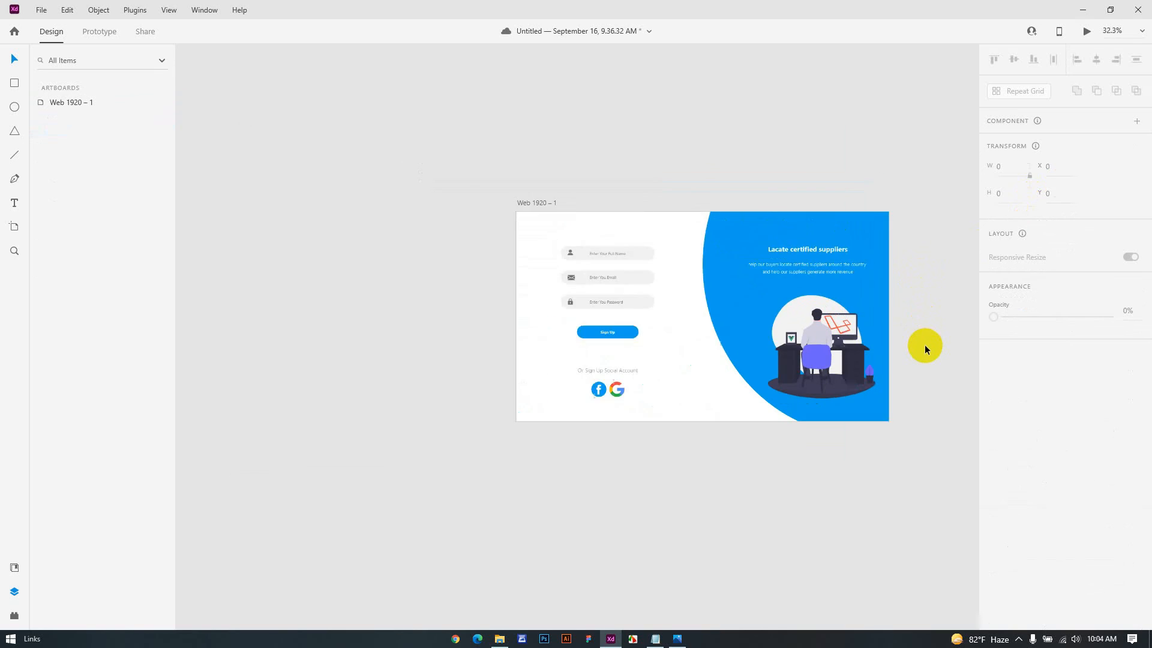
scroll(707, 475, "right", 3)
scroll(725, 345, "up", 3)
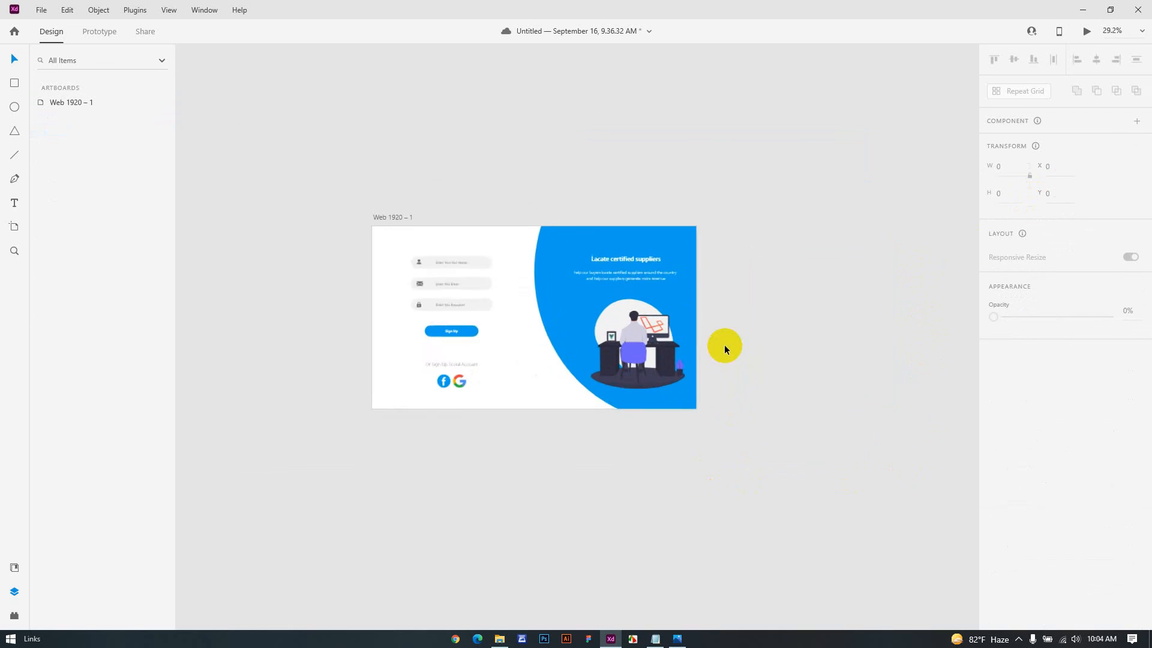
left_click_drag(749, 383, 836, 384)
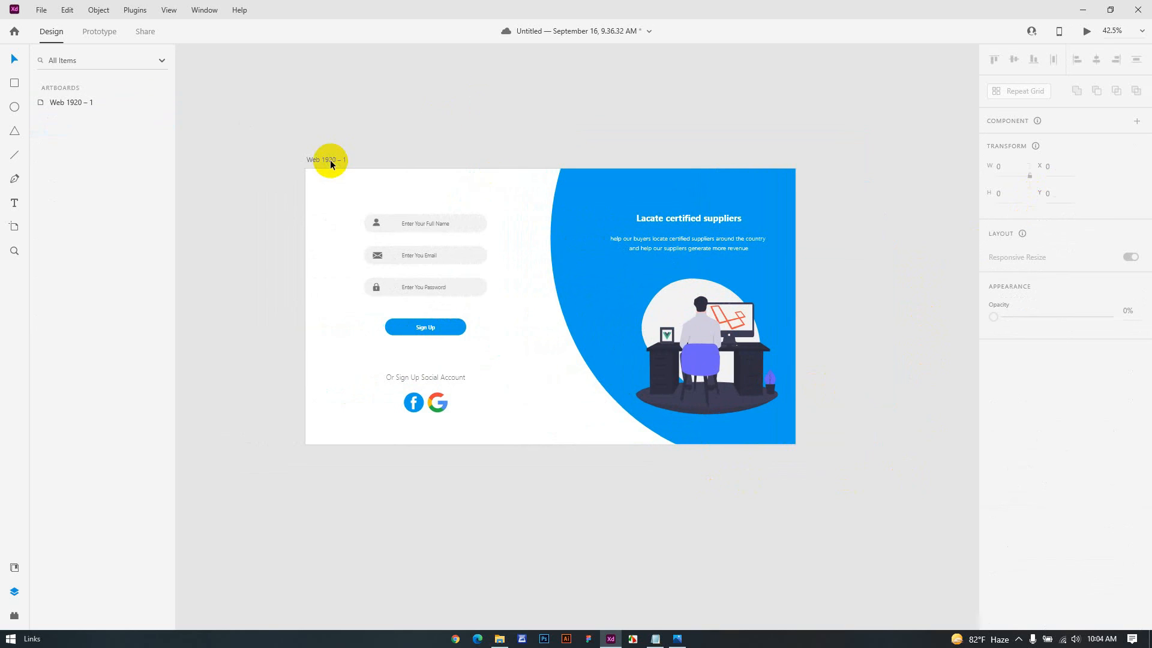